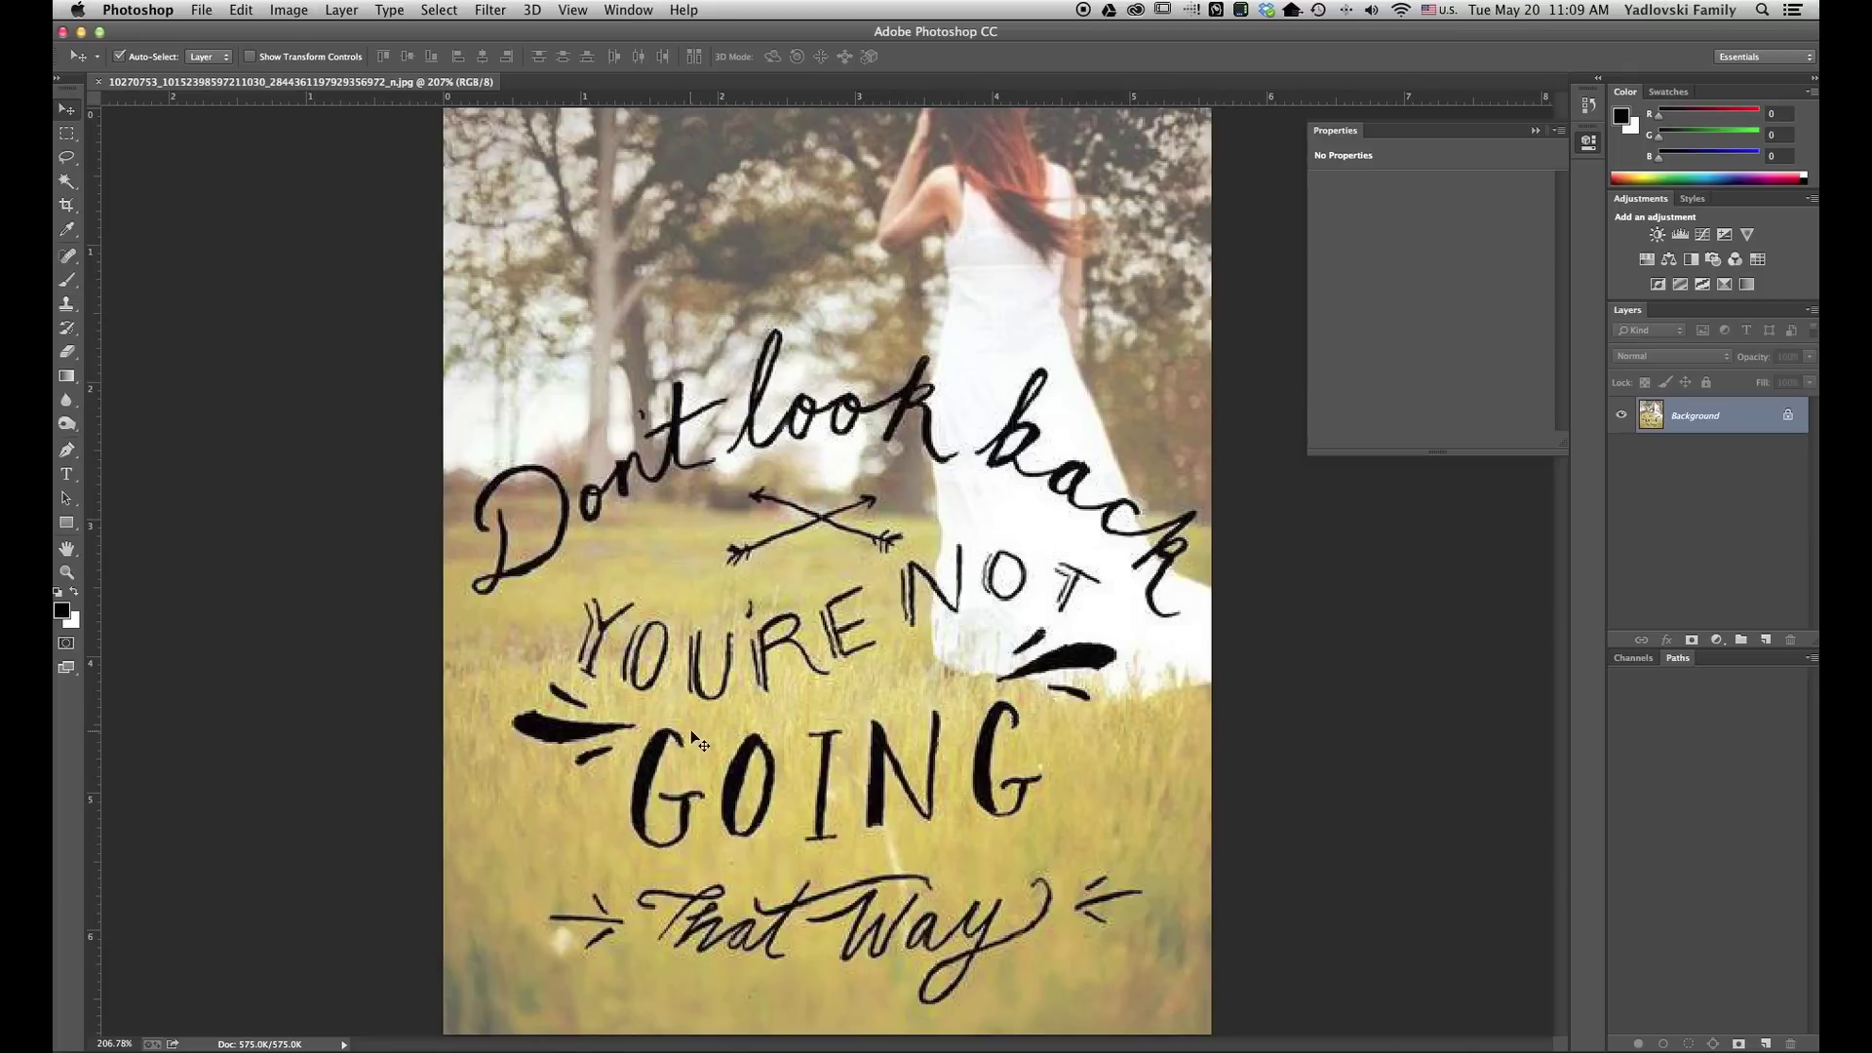
Step: Unlock the Background layer and resample the image to a resolution of 300 pixels/inch
click(1788, 414)
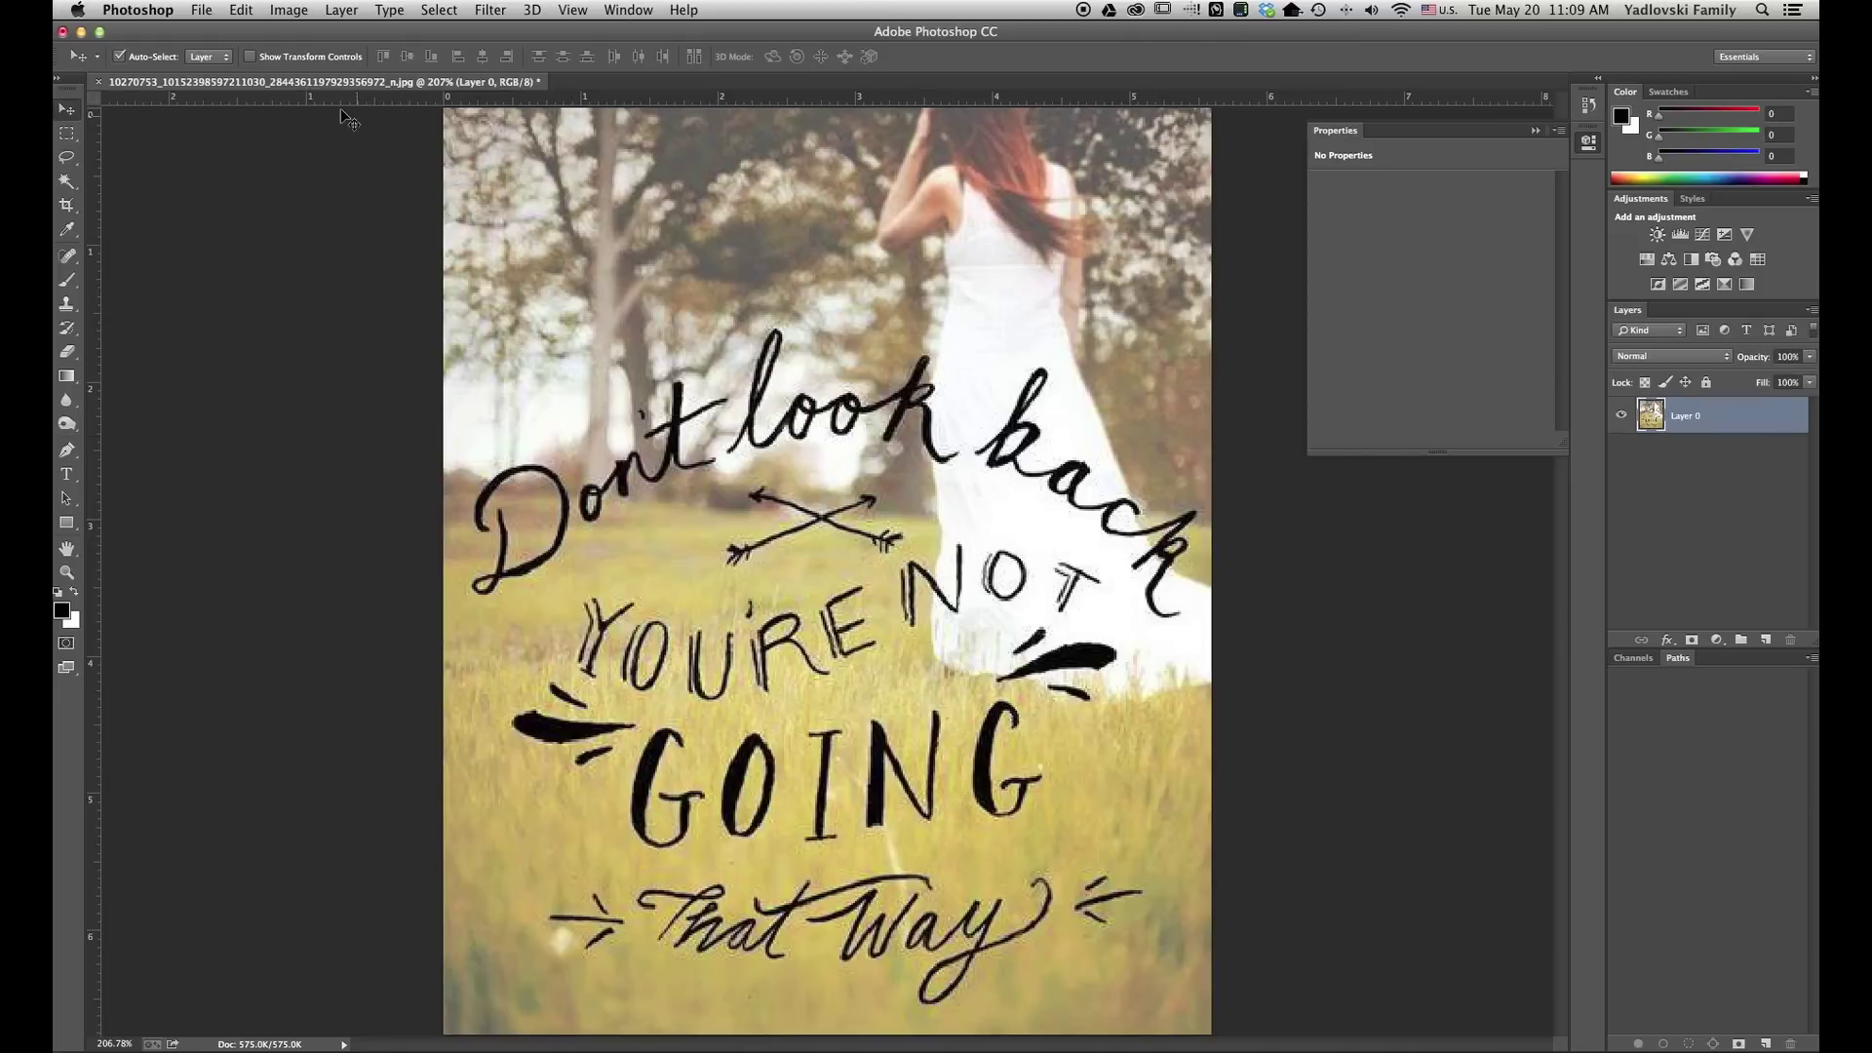
click(290, 10)
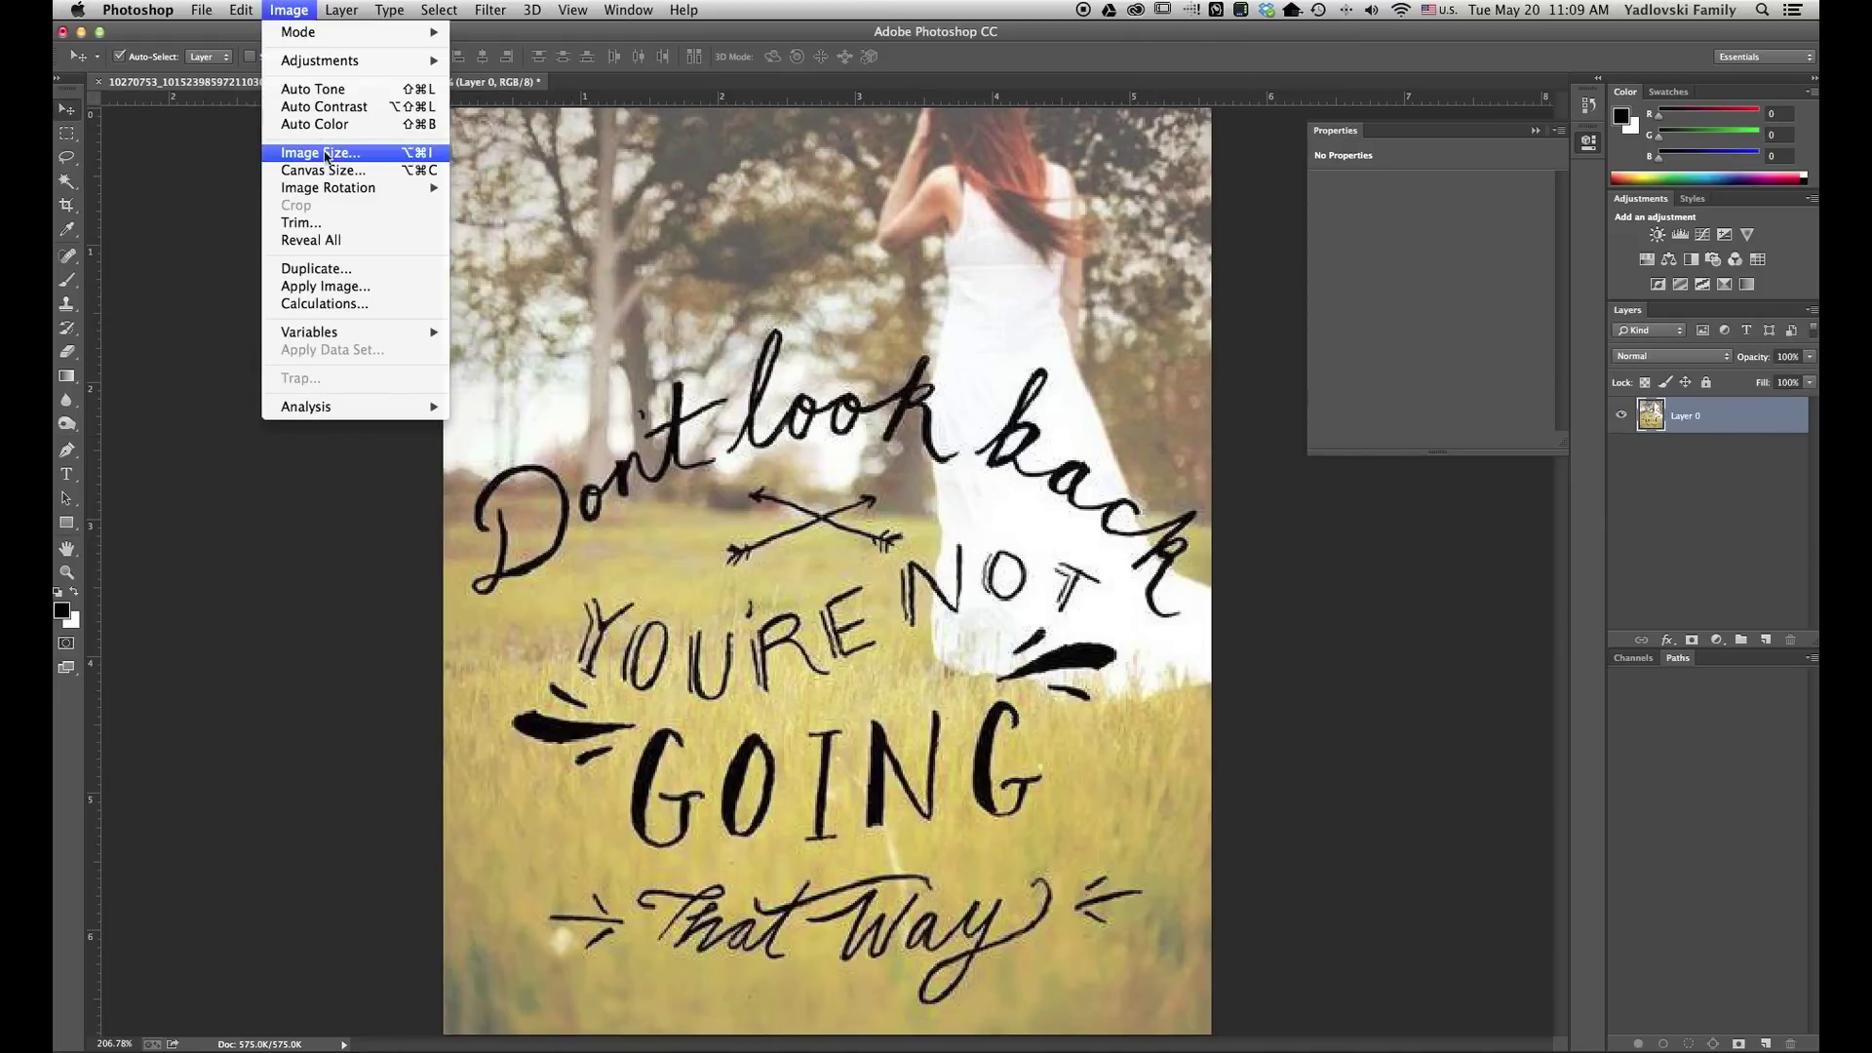
click(330, 156)
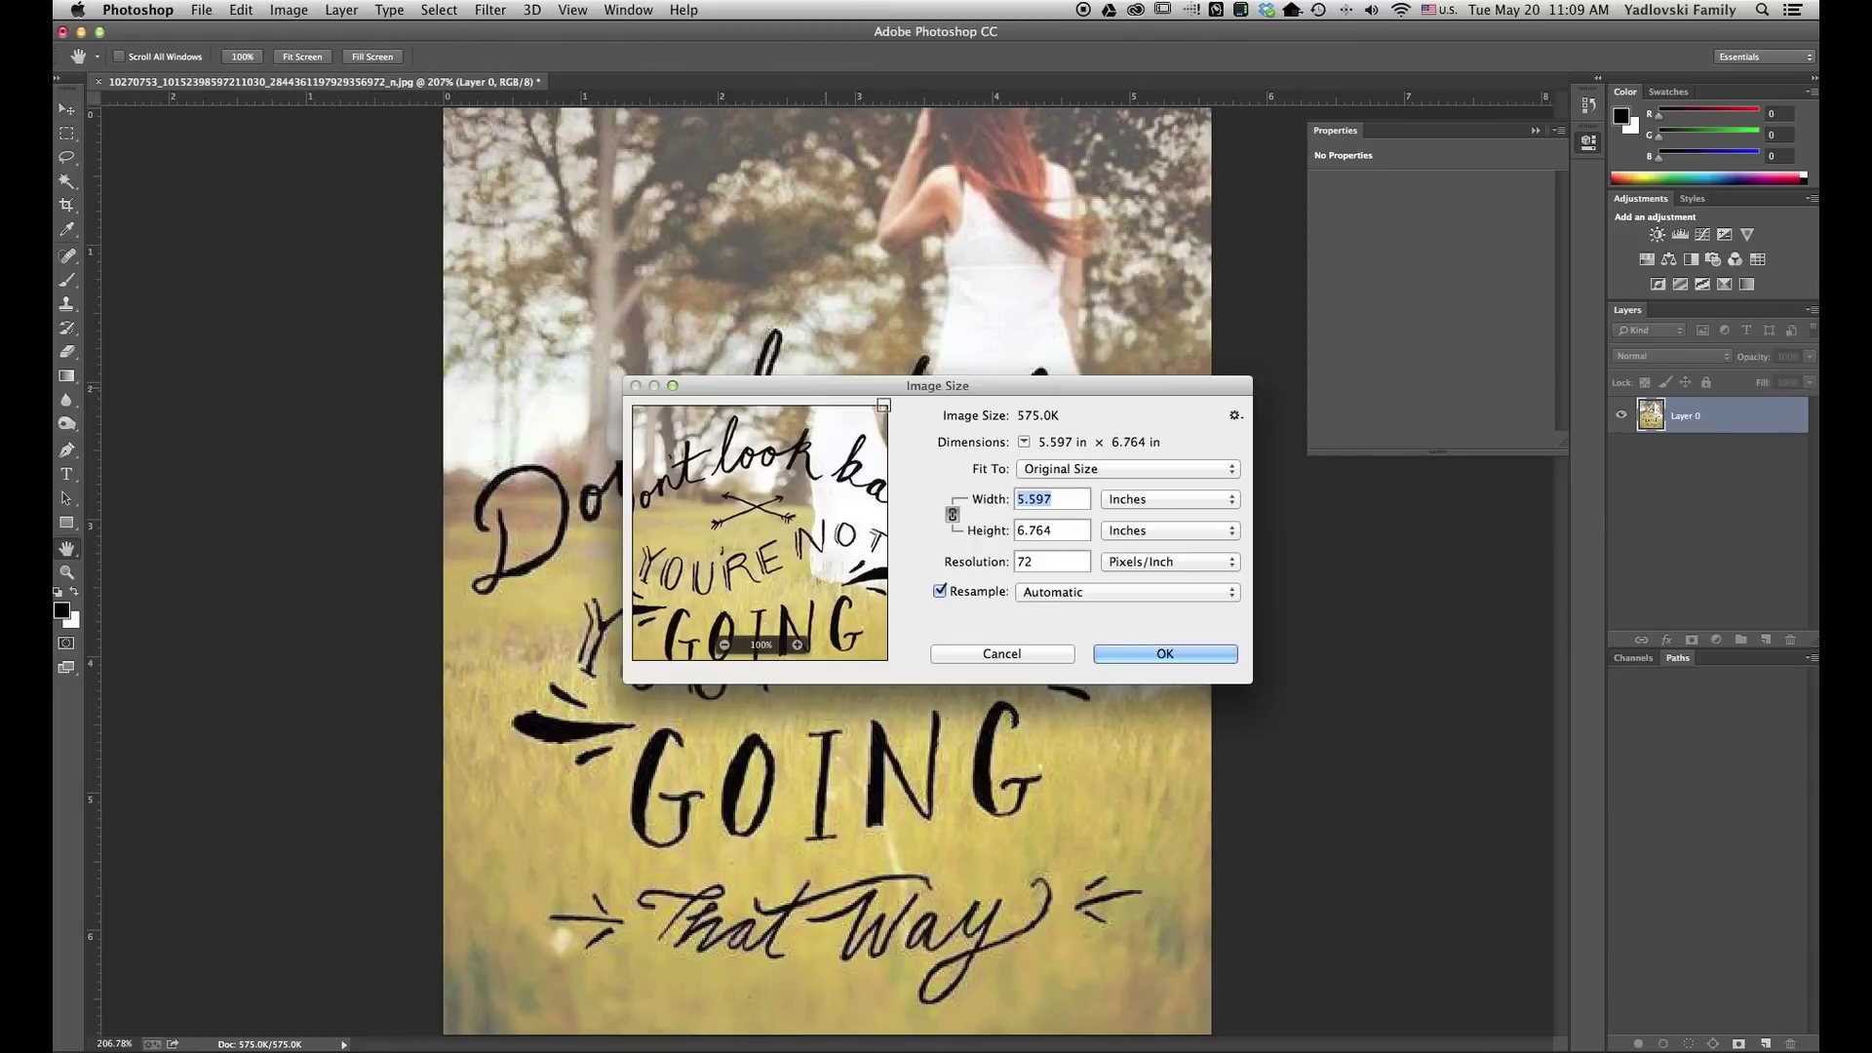
click(1042, 562)
drag(1042, 562, 982, 577)
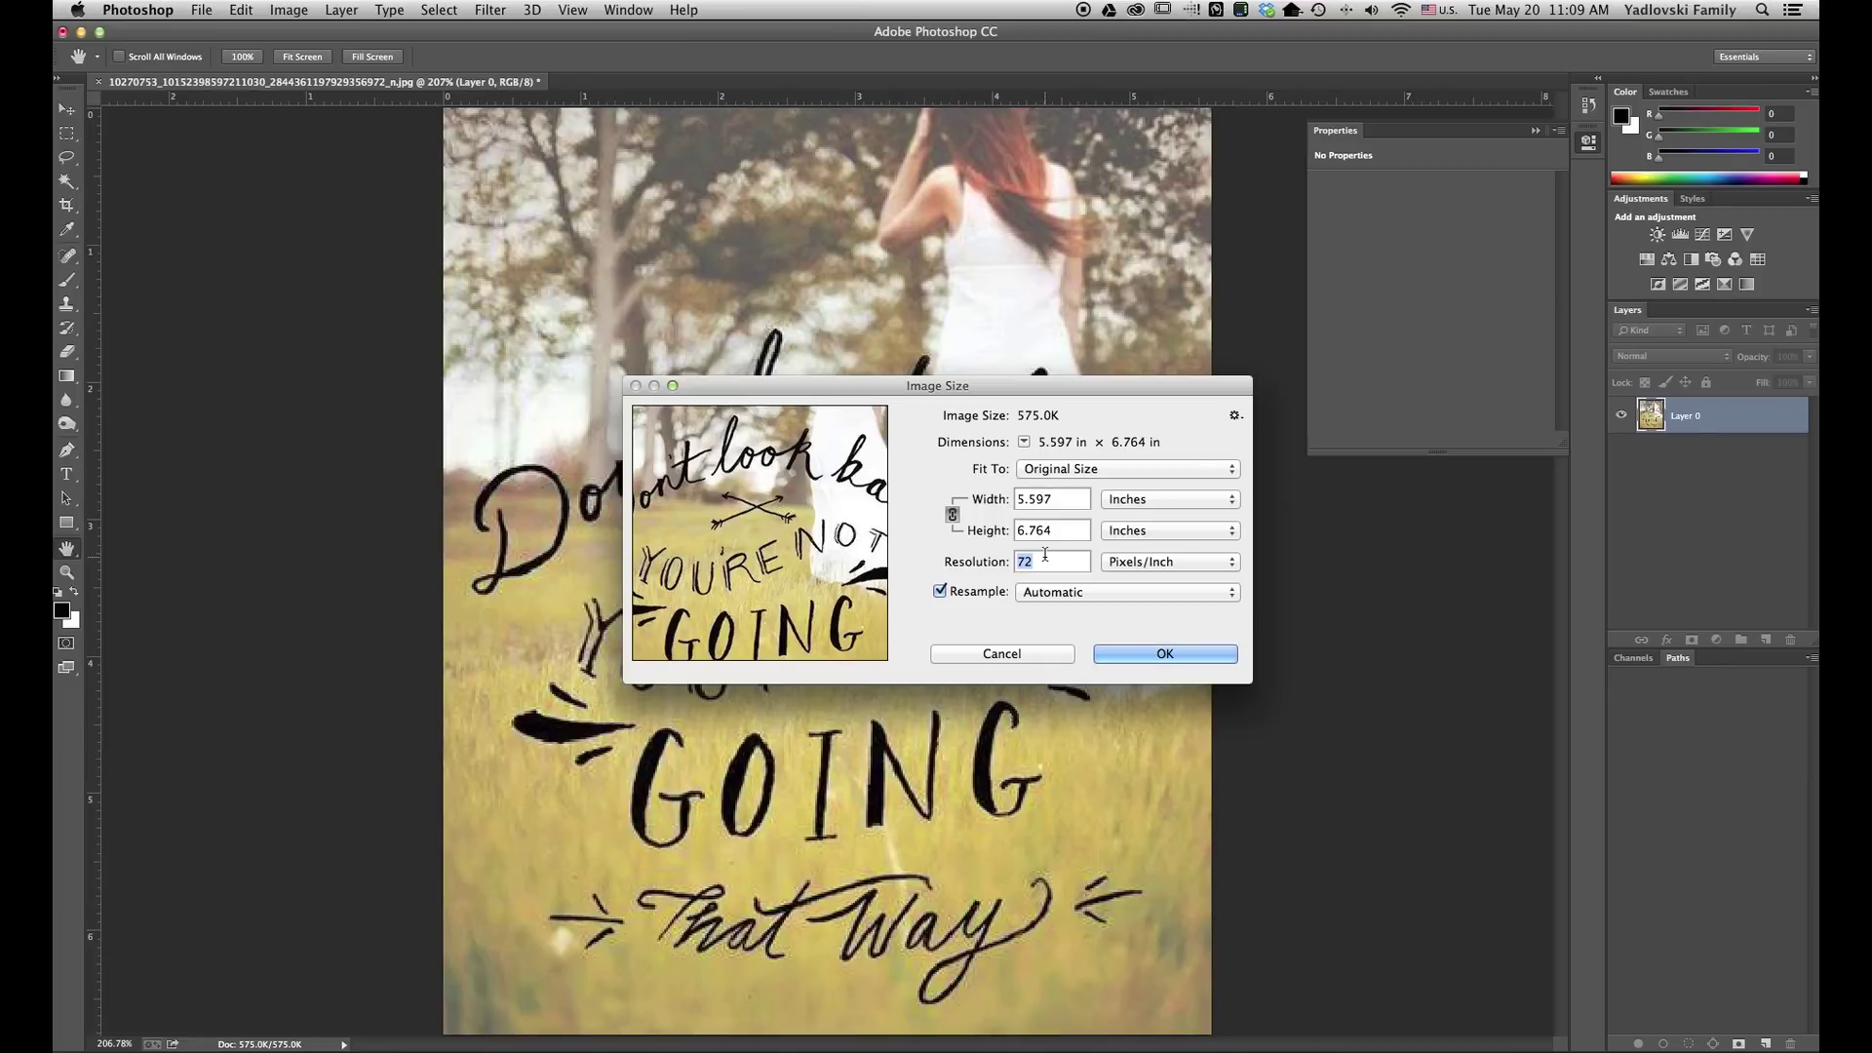
text(300)
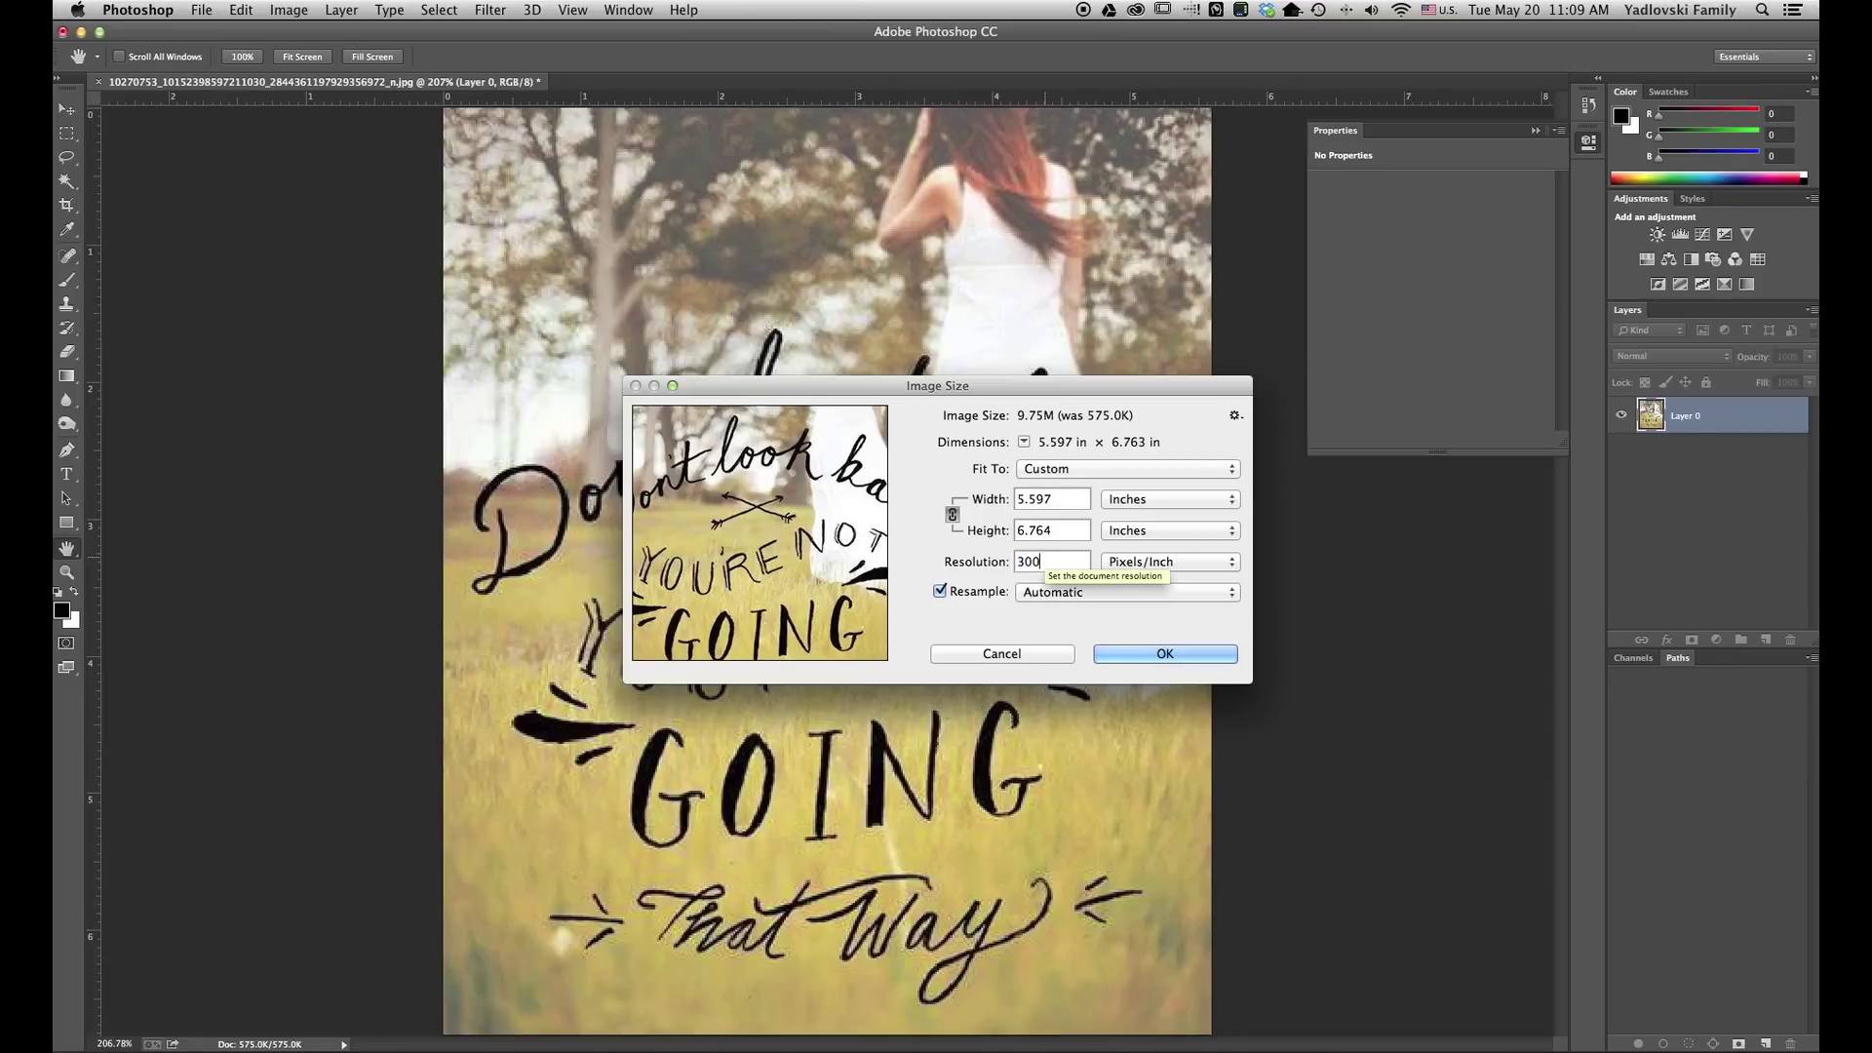
click(1161, 653)
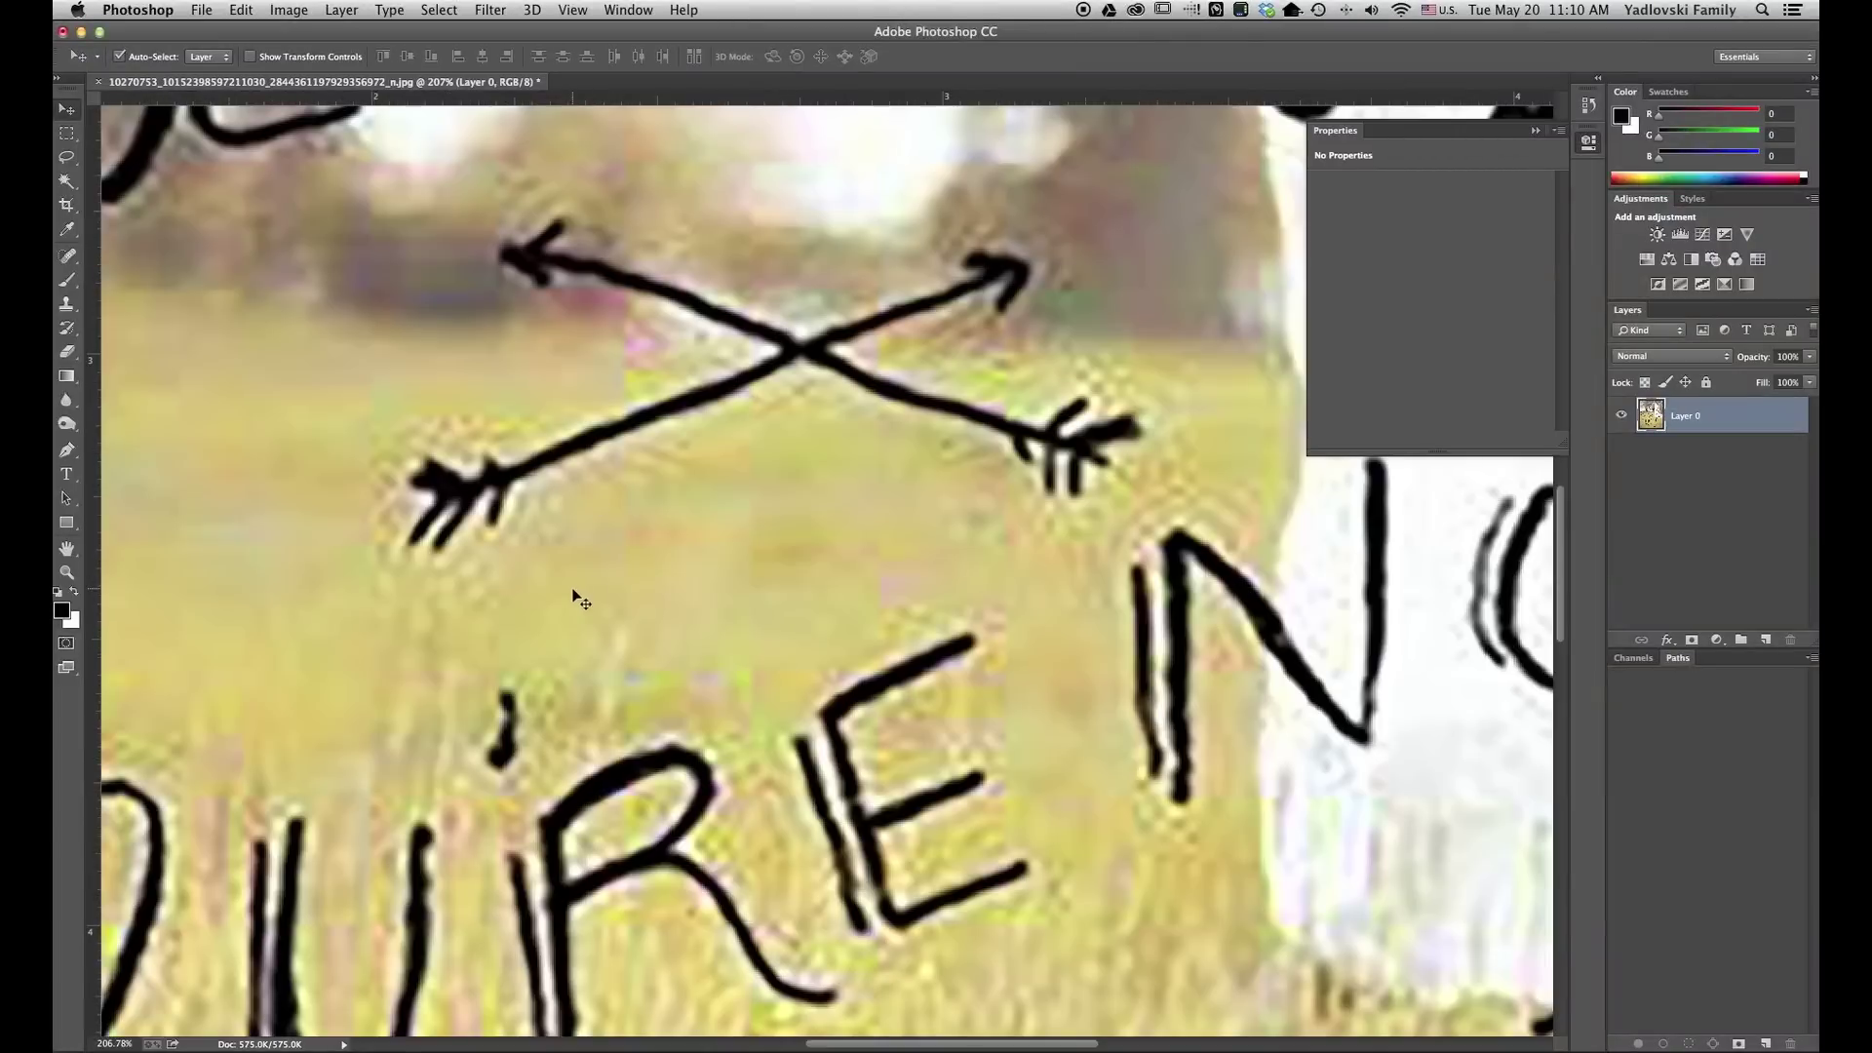
Step: Enlarge the canvas to 8 inches wide by 10 inches high, keeping the photo anchored in the centre
key(super+0)
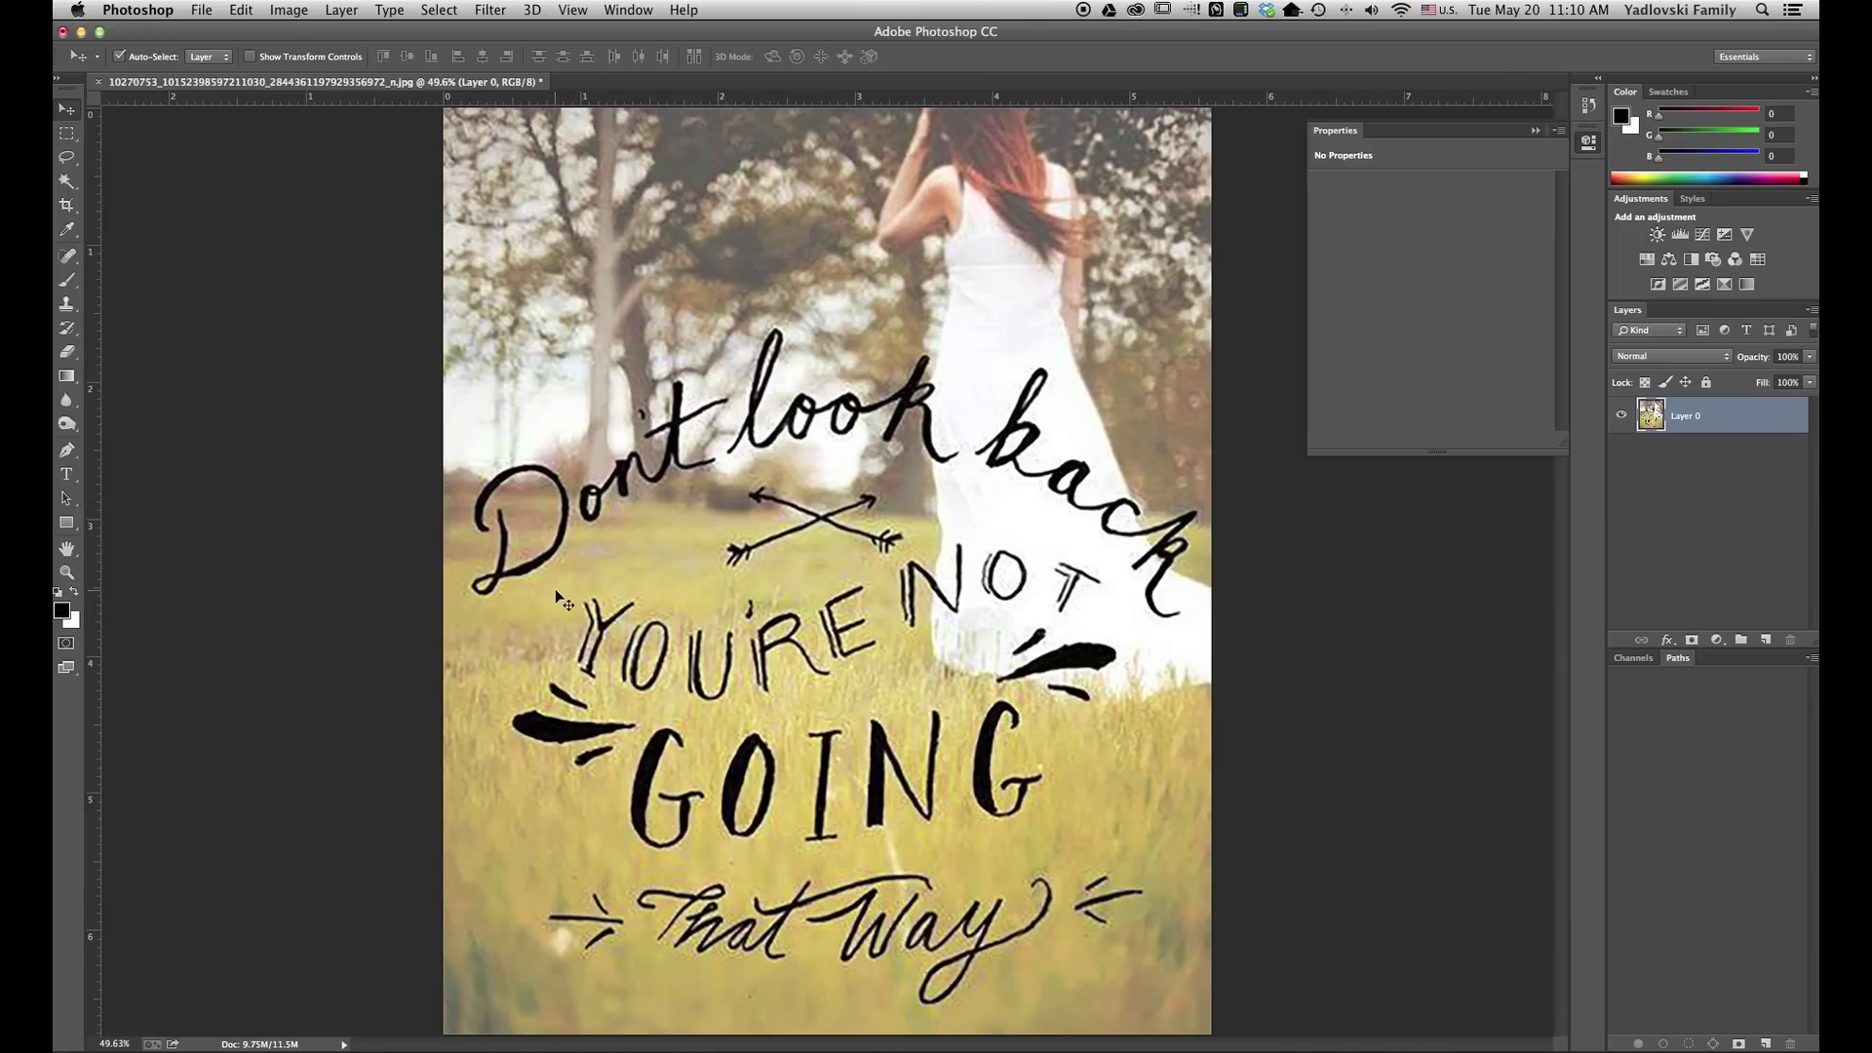
click(293, 9)
click(341, 174)
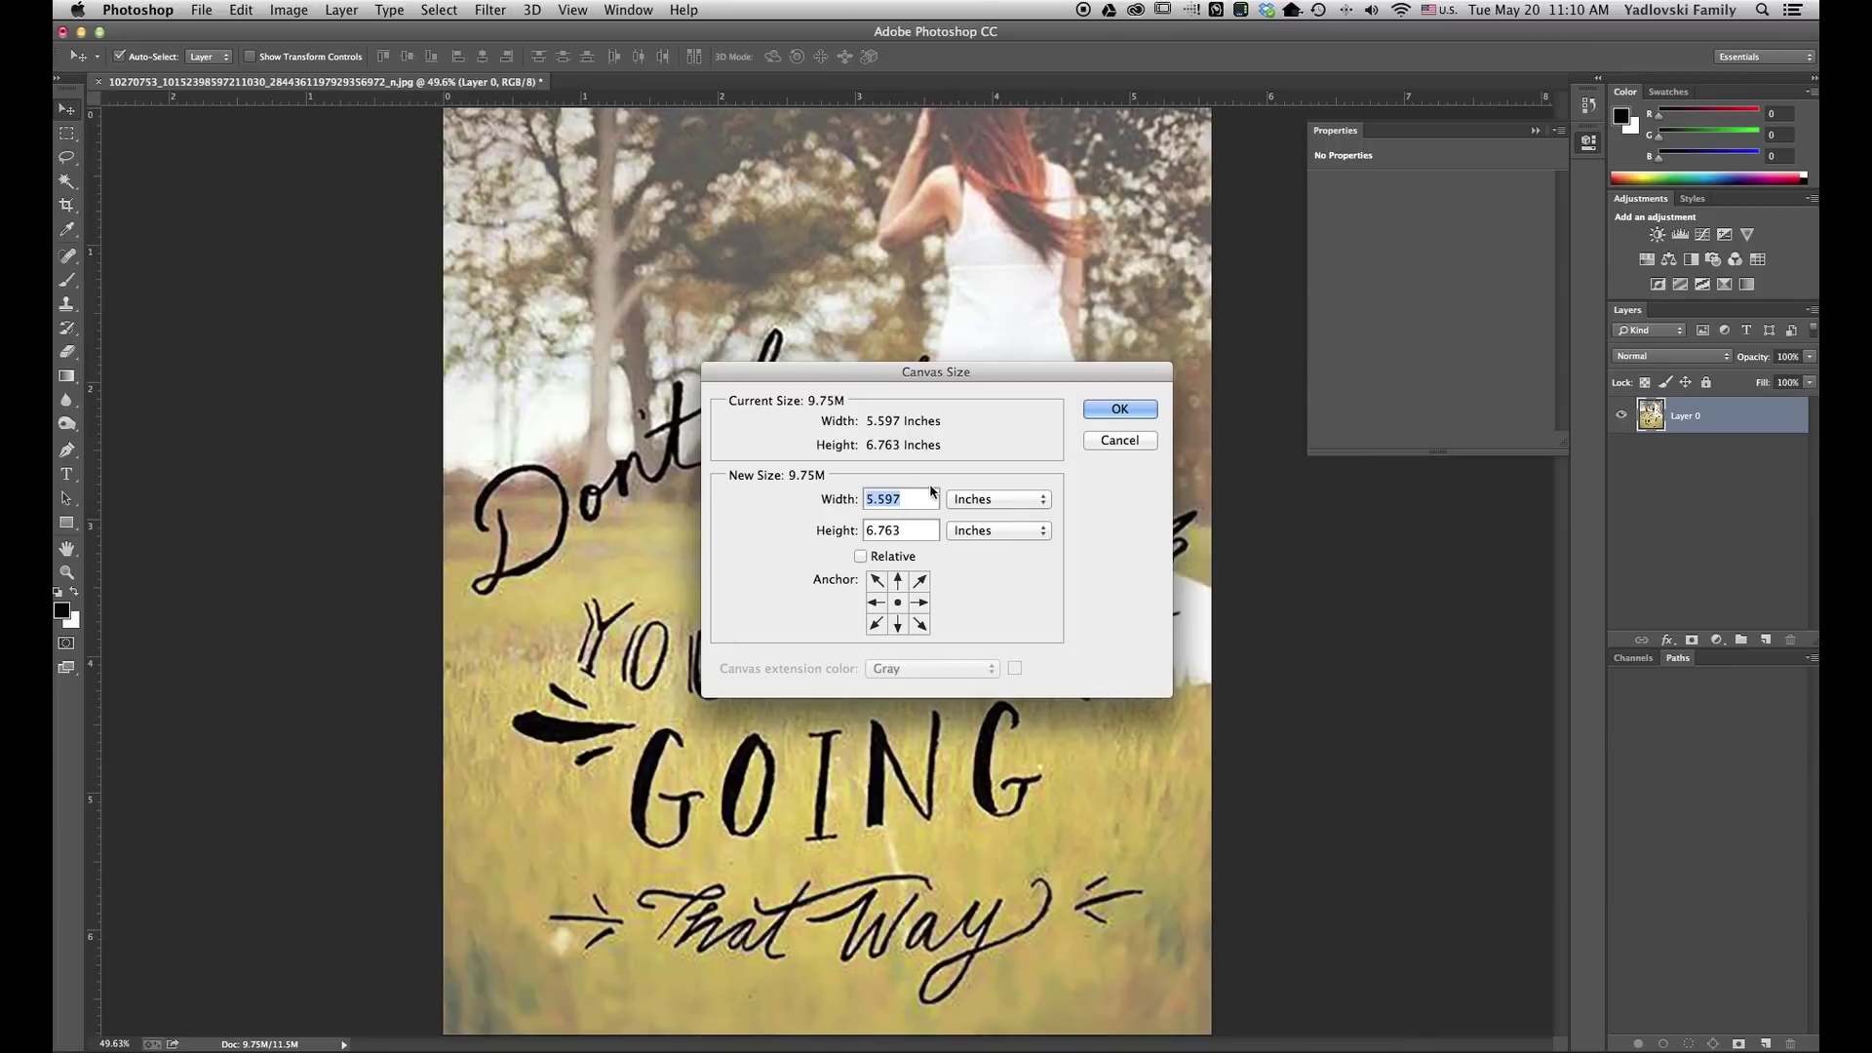
text(8)
key(Tab)
text(10)
click(1118, 409)
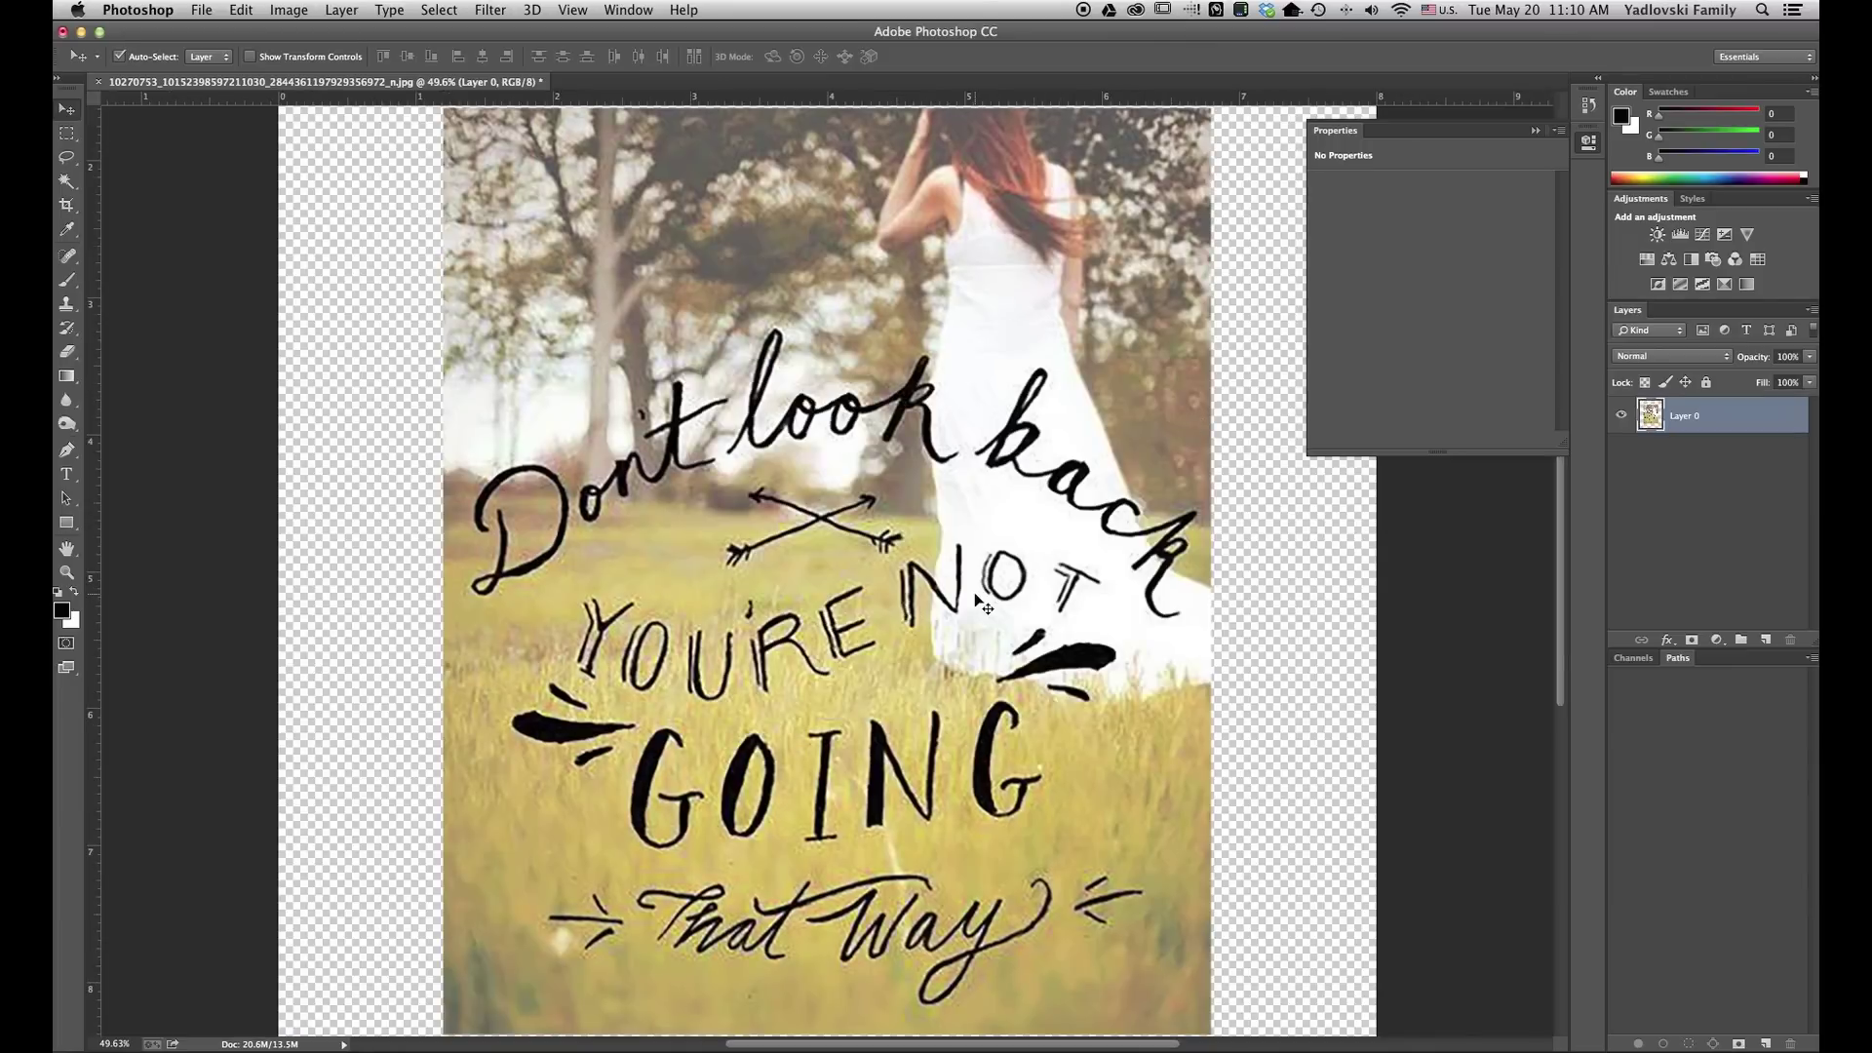
Step: Move the photo to the canvas's upper-left corner and scale it proportionally to about 142.8% so it spans the full canvas width
key(super+0)
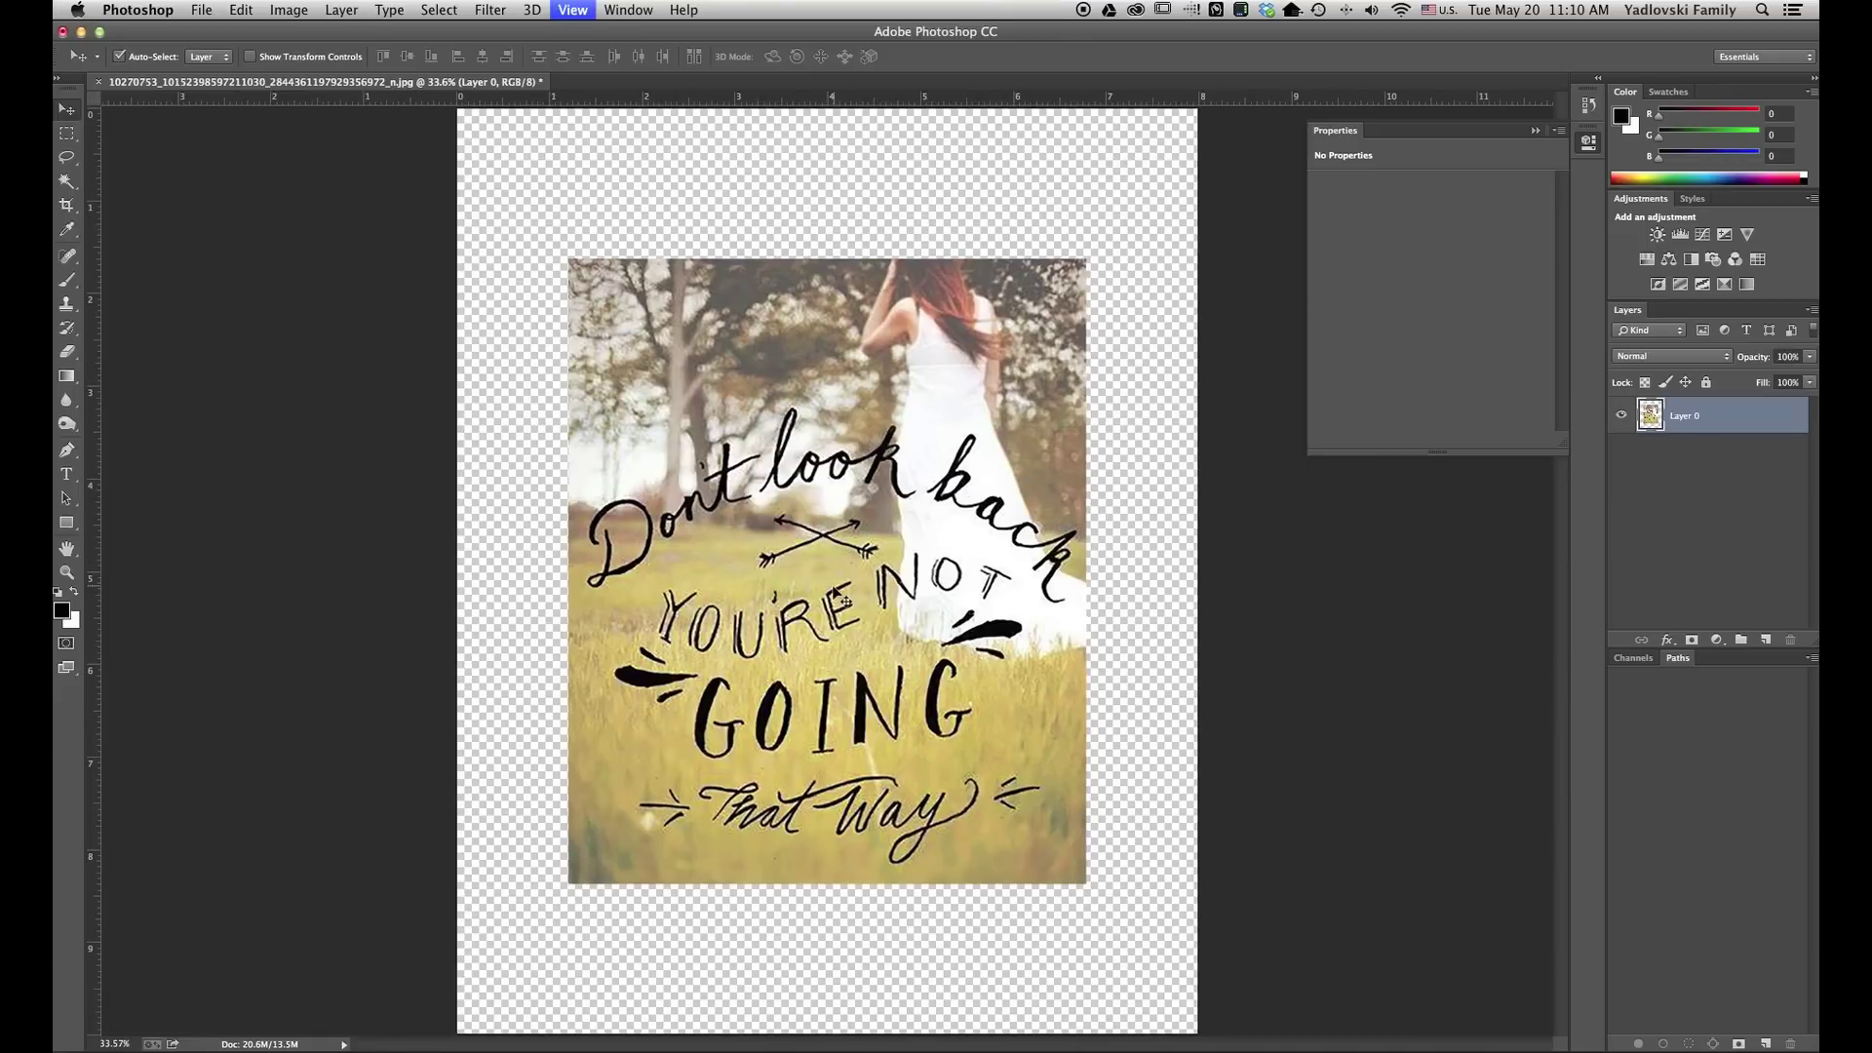
key(super+minus)
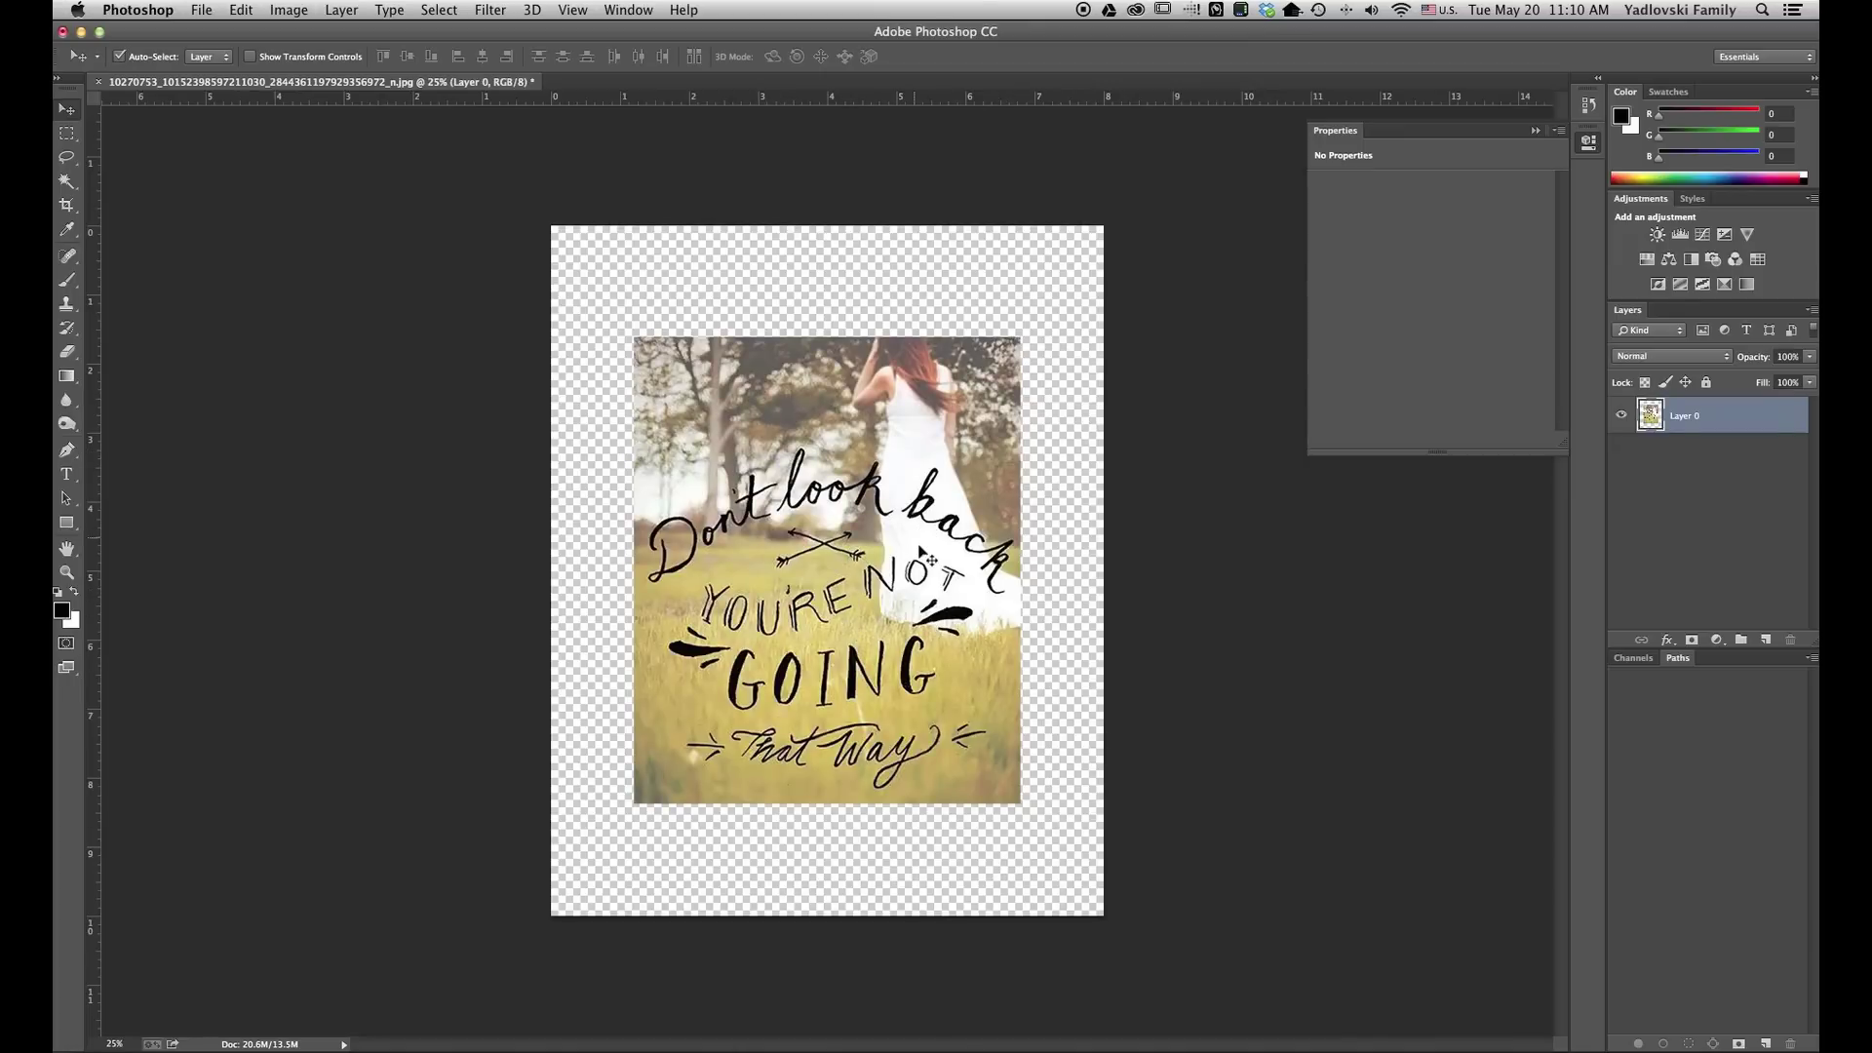
drag(881, 703, 806, 594)
key(super+t)
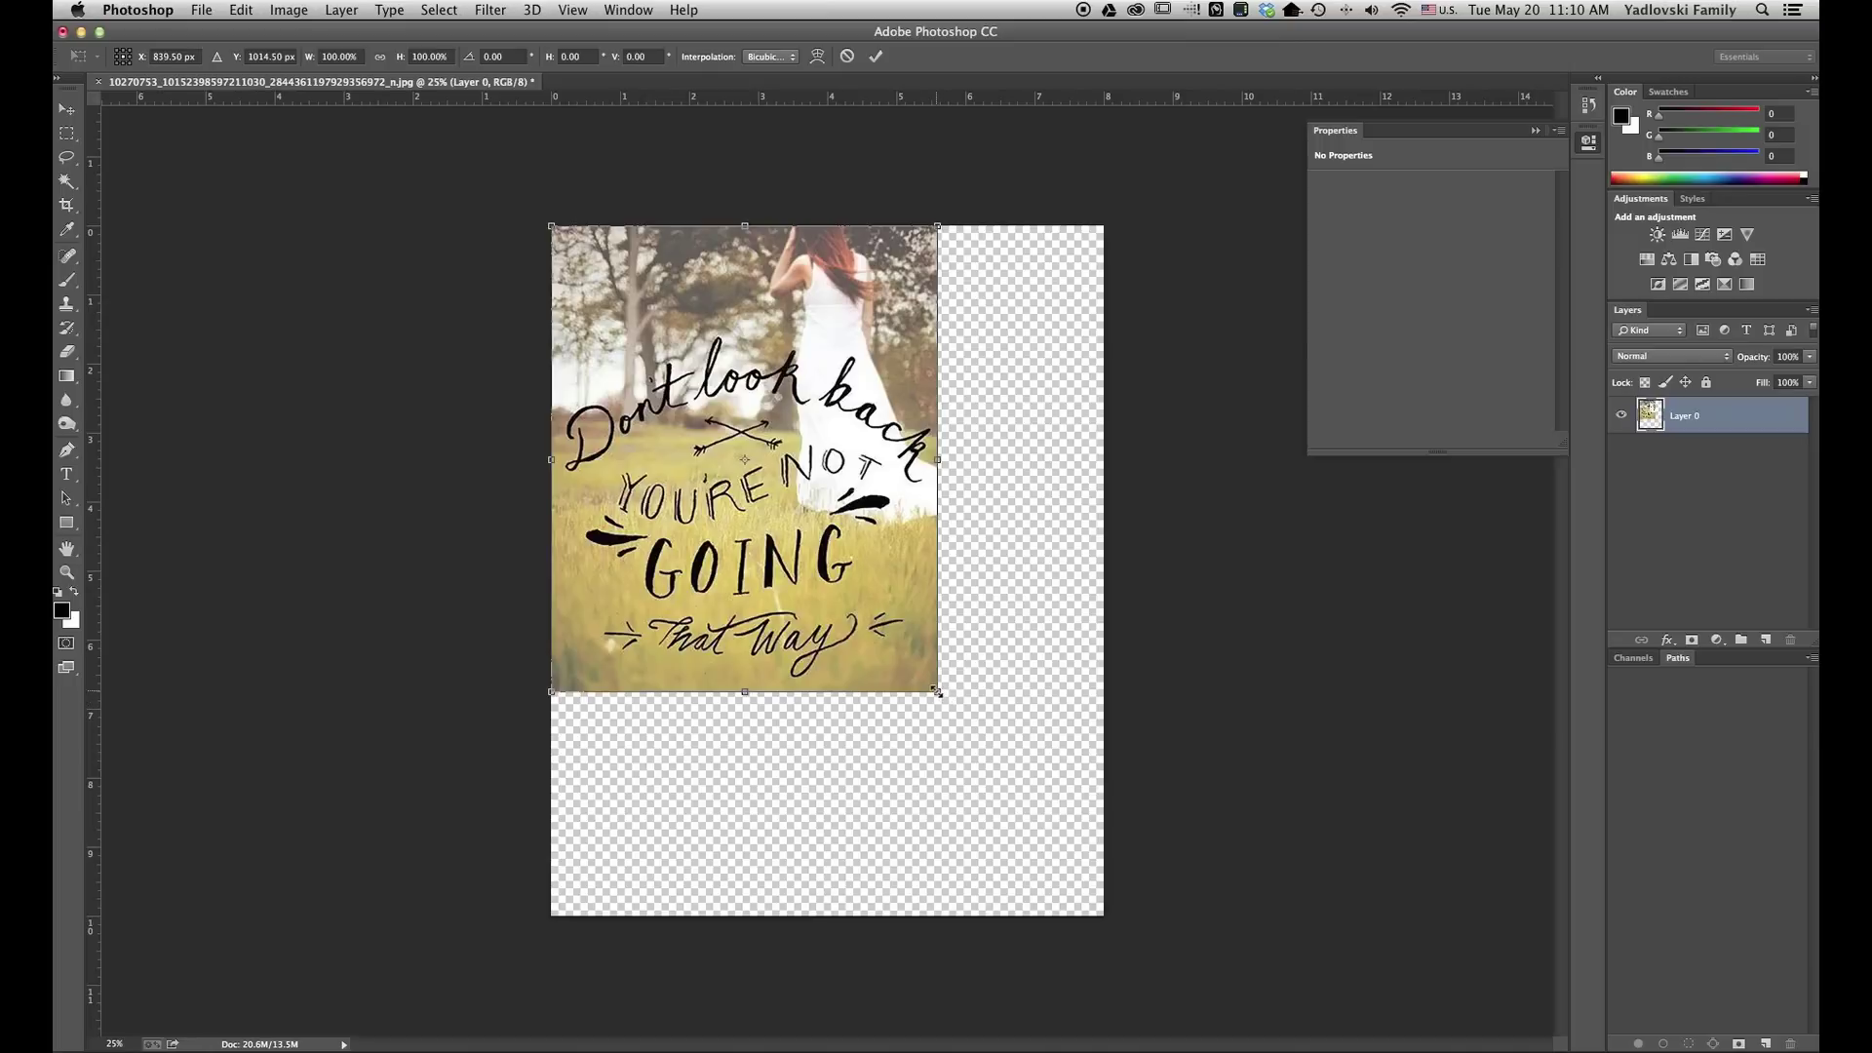
drag(935, 692, 1122, 879)
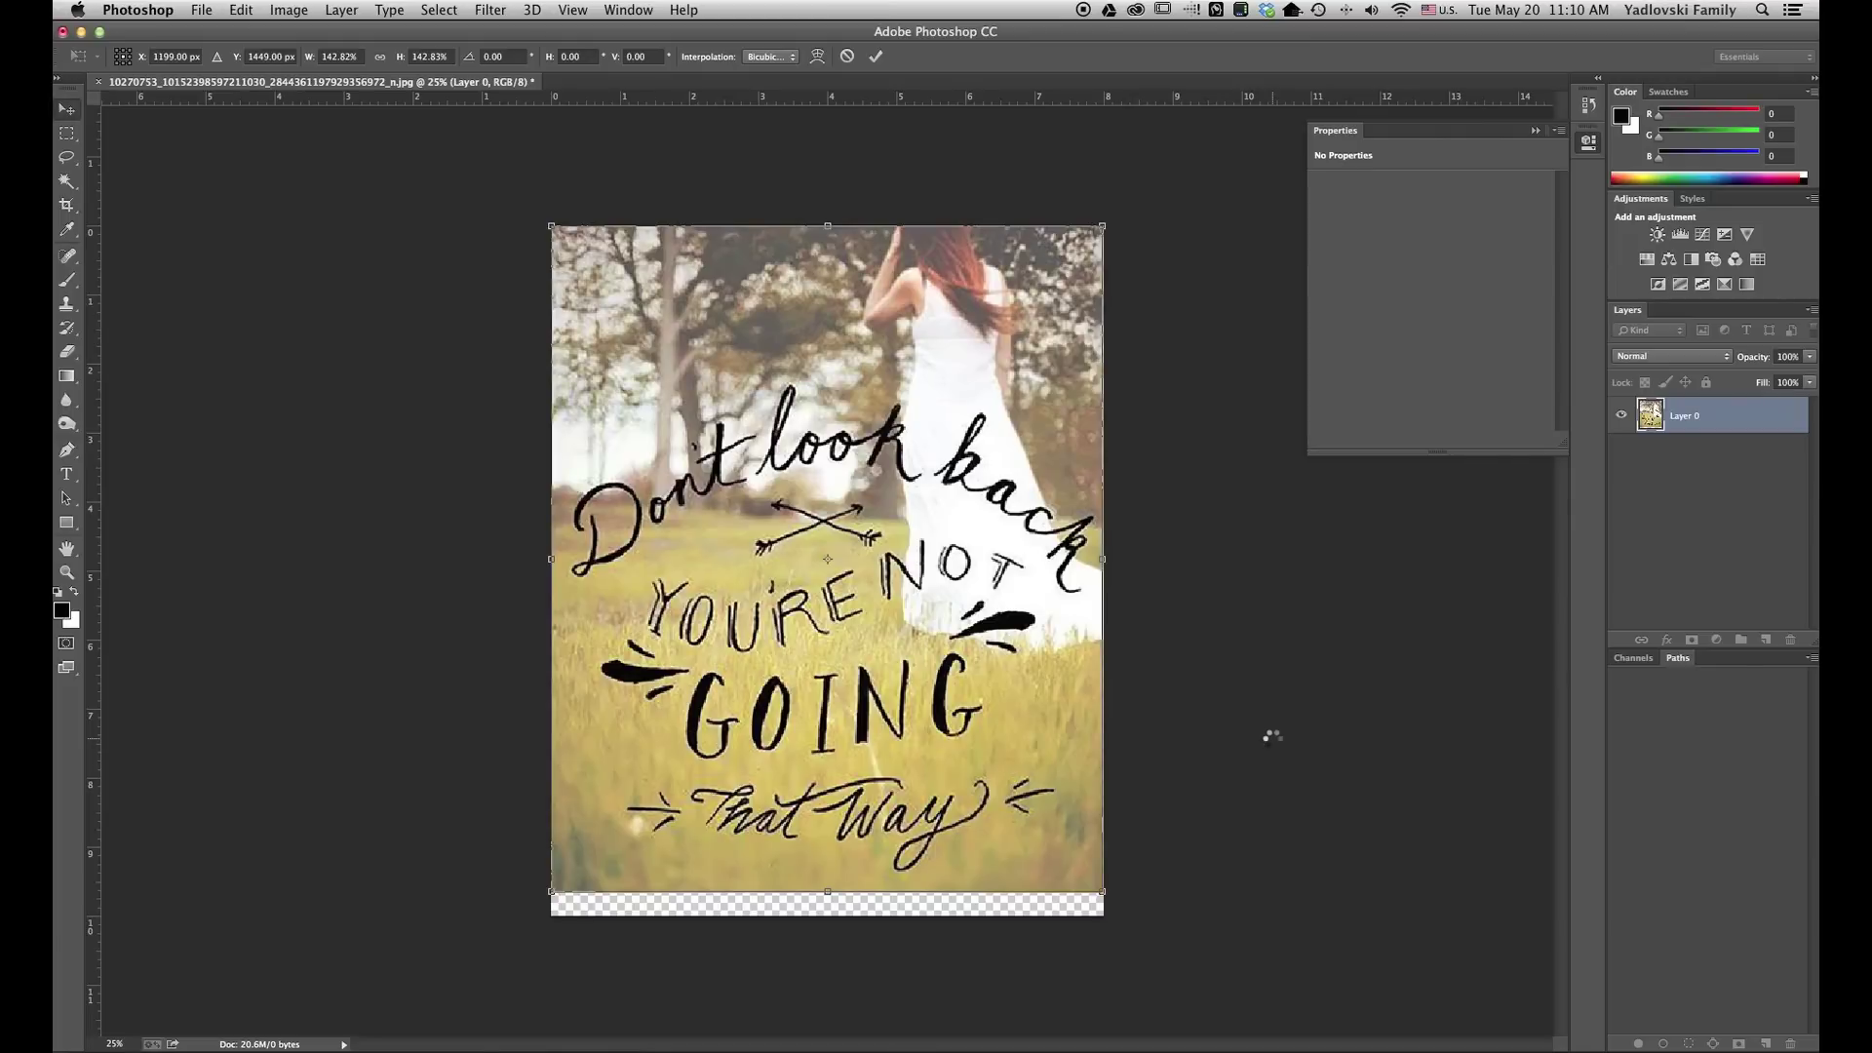
key(Return)
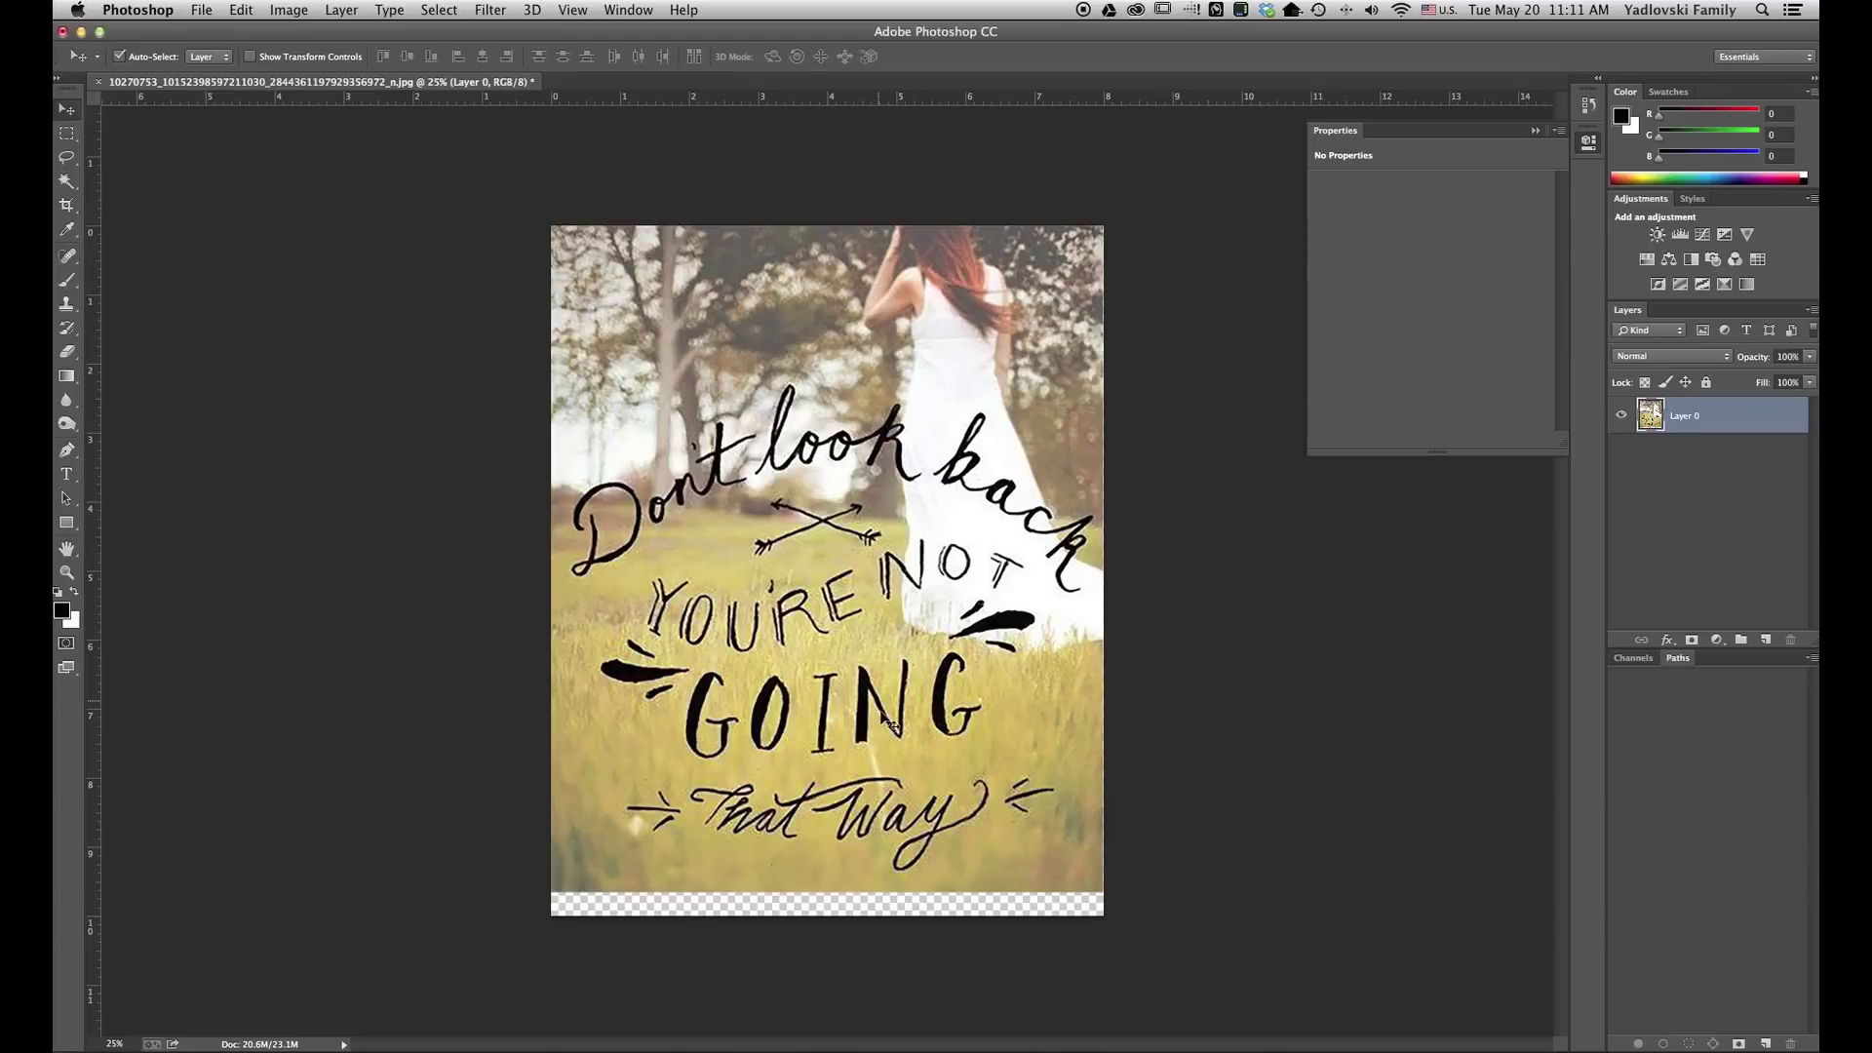
Step: Select all the black lettering with the Magic Wand at tolerance 12, extending the selection to similar colours twice
click(66, 180)
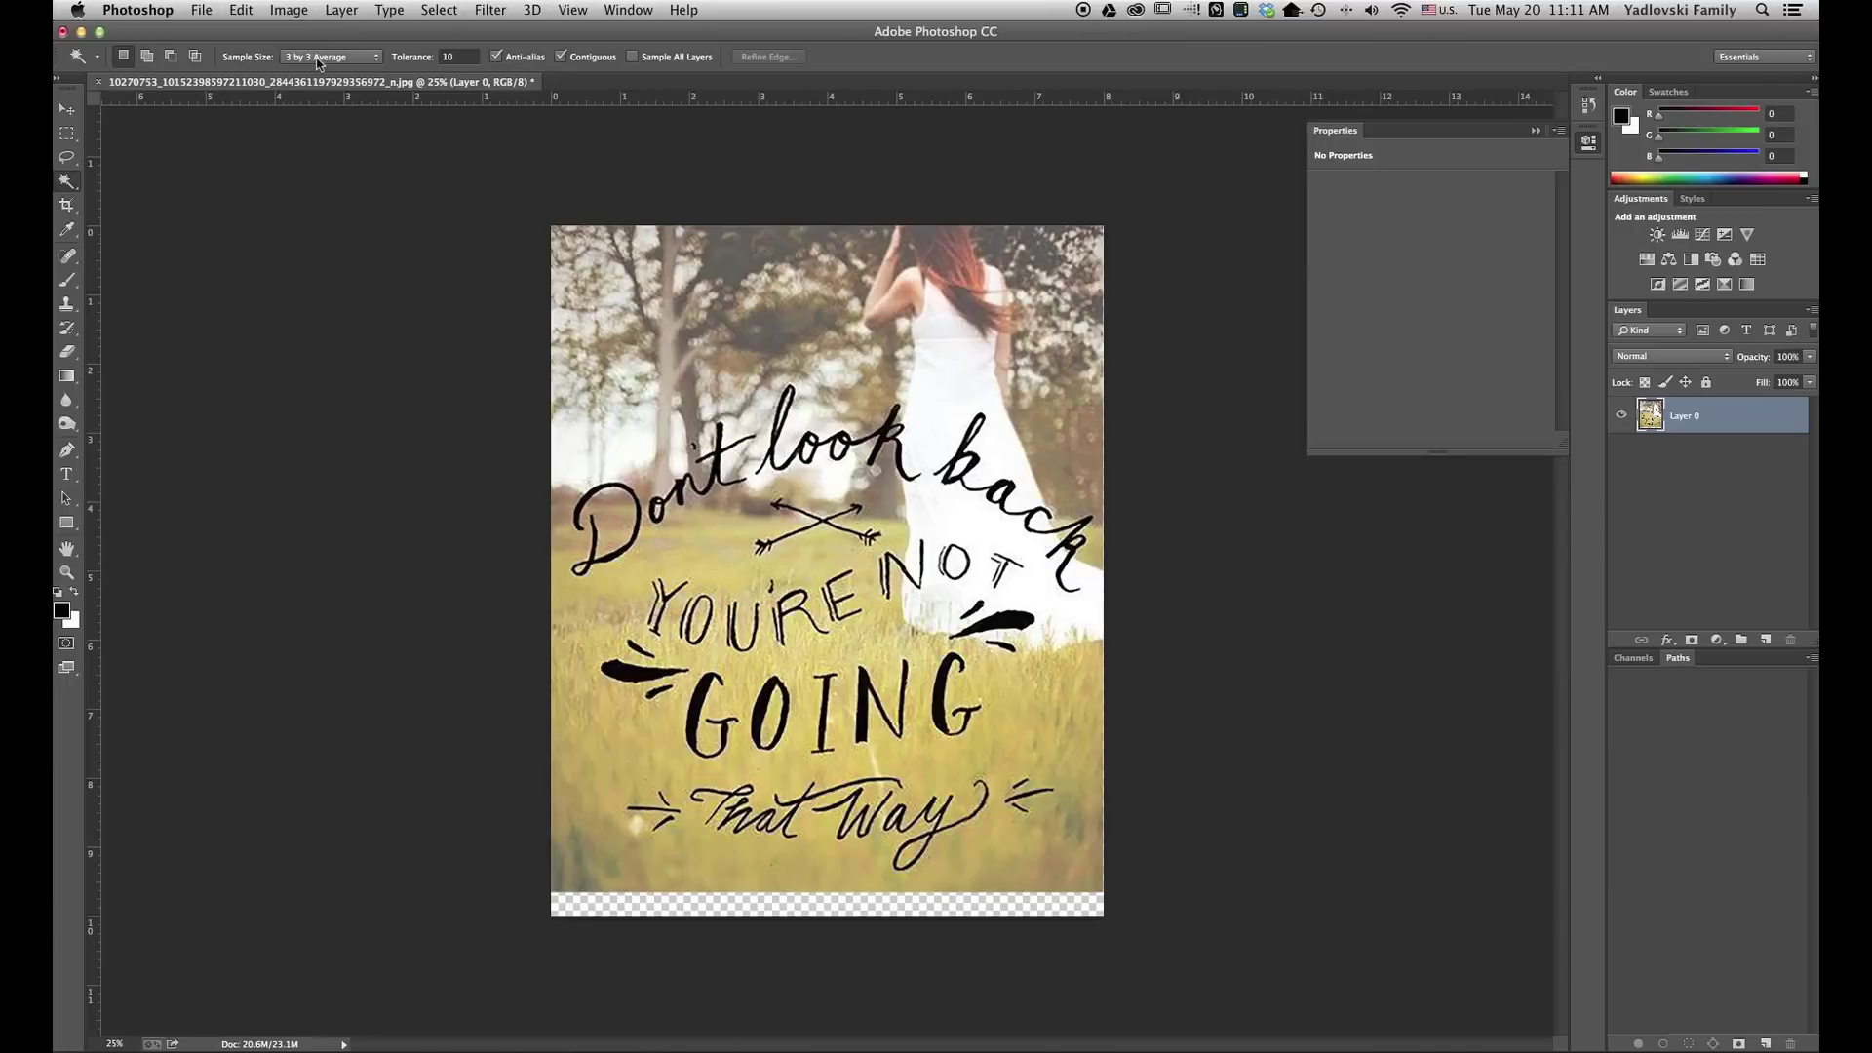
click(448, 56)
text(1)
key(Return)
click(627, 674)
right_click(642, 671)
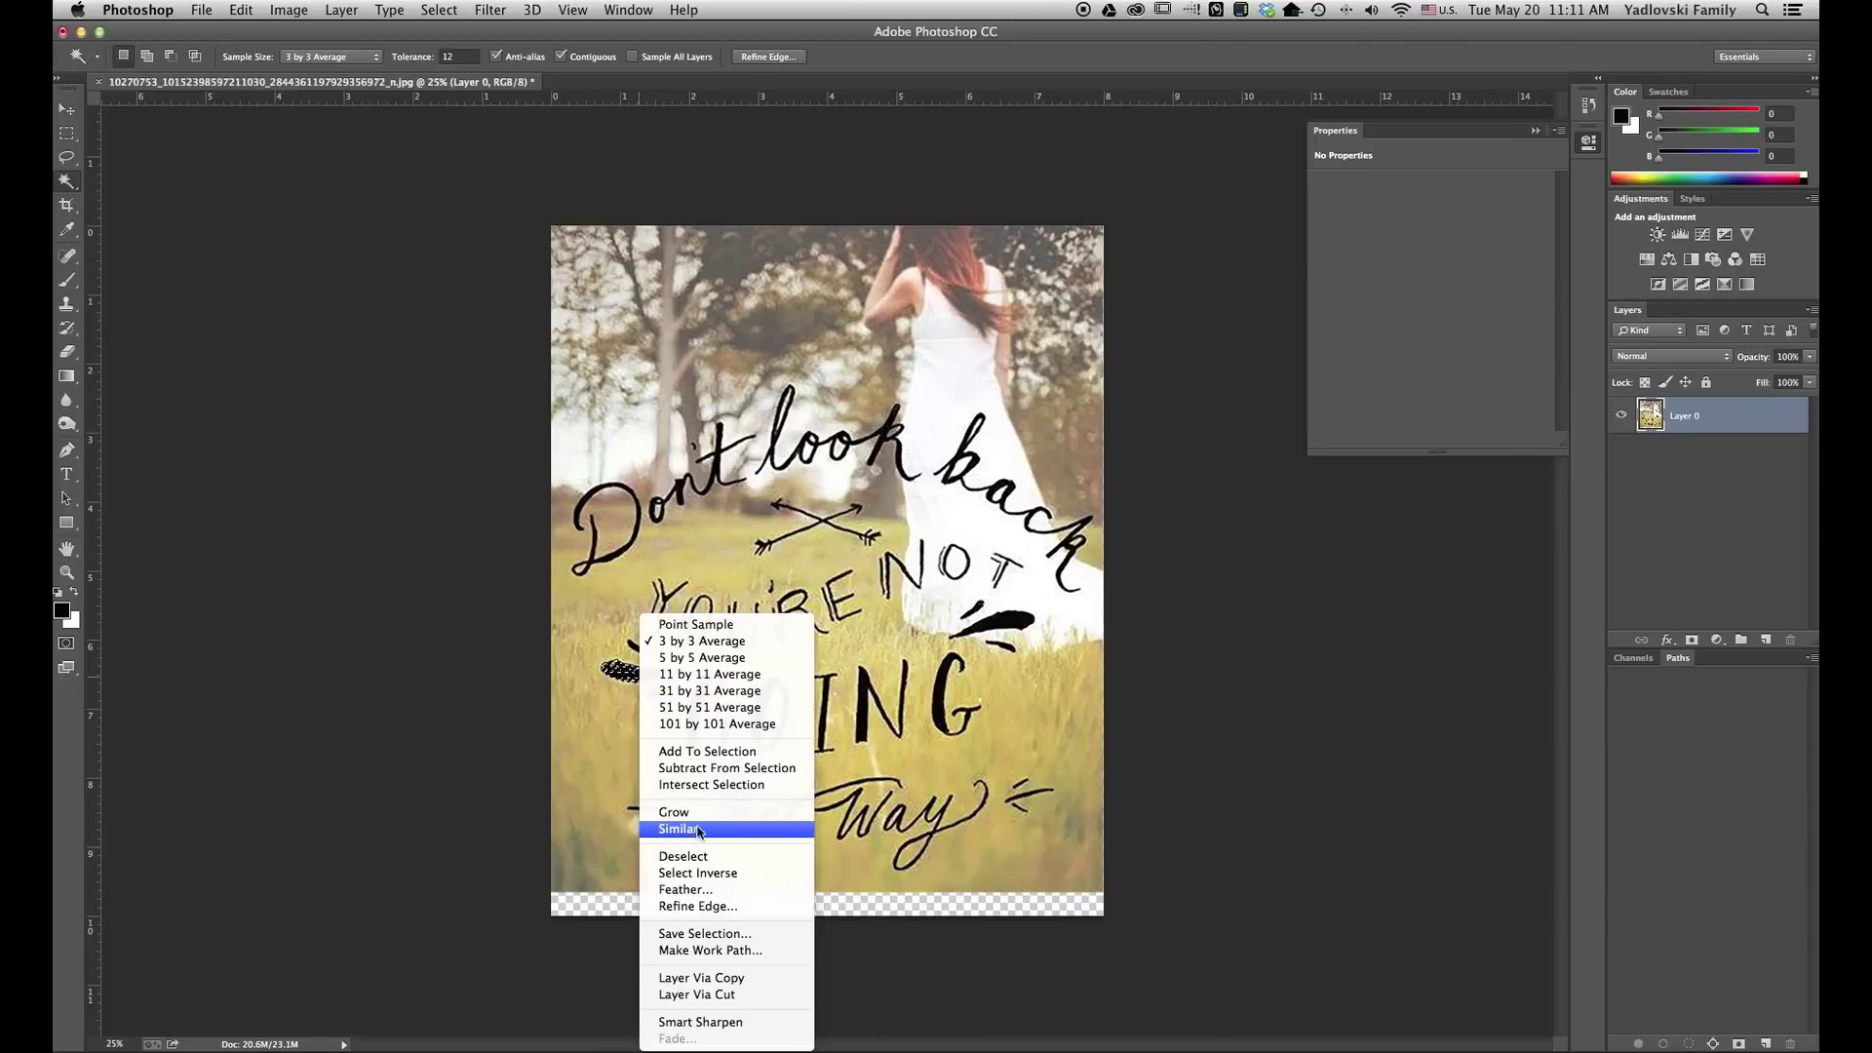
click(698, 830)
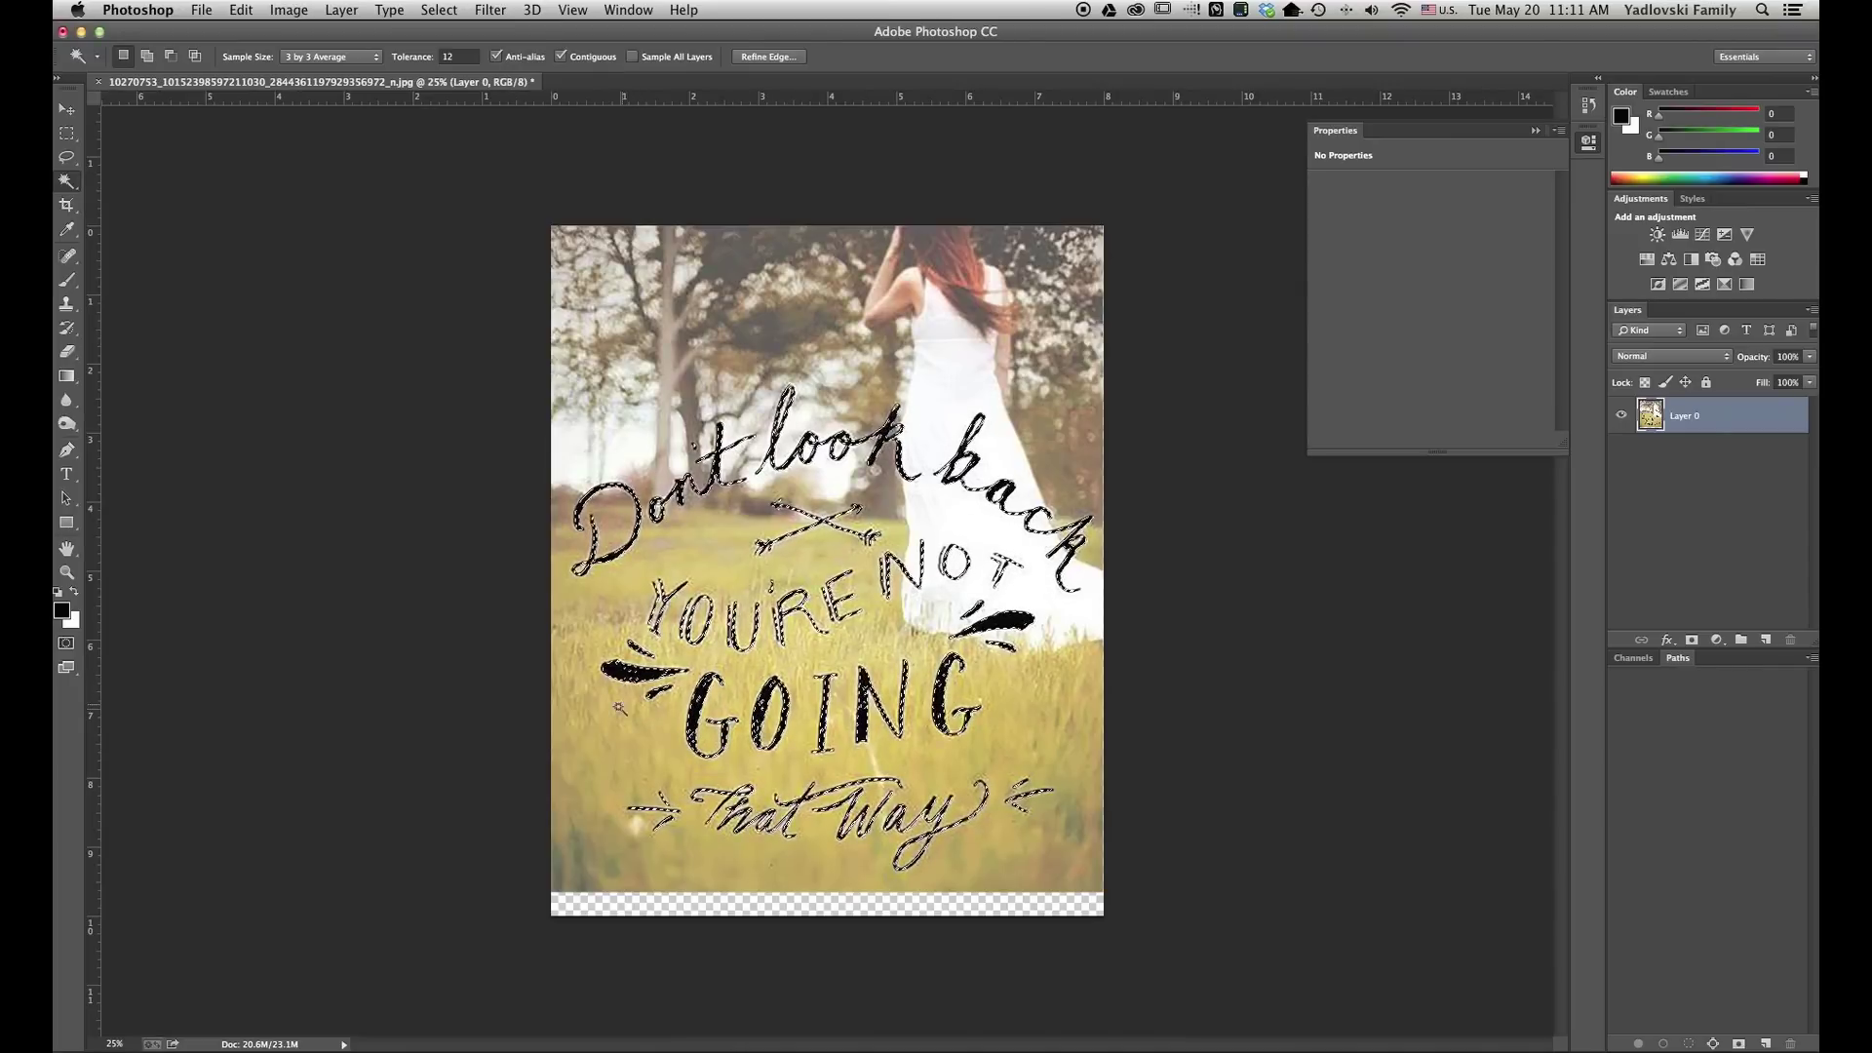
right_click(618, 676)
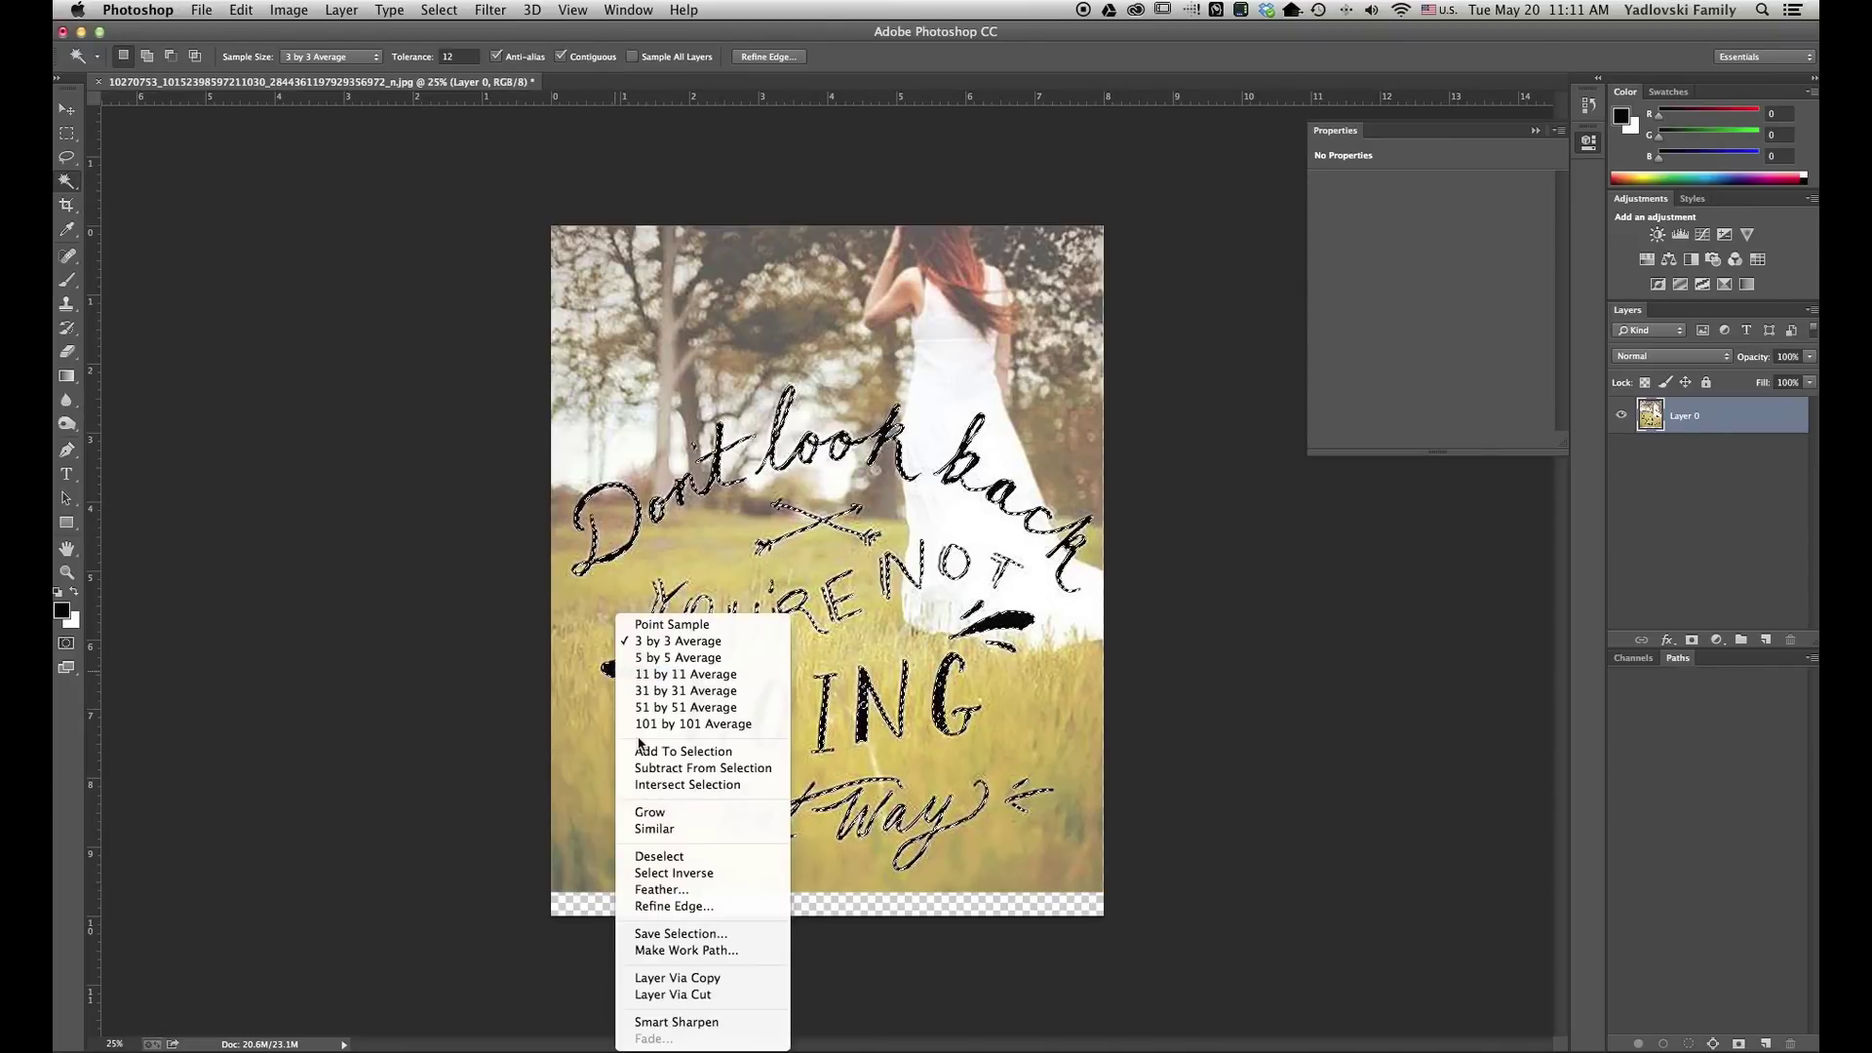
click(669, 828)
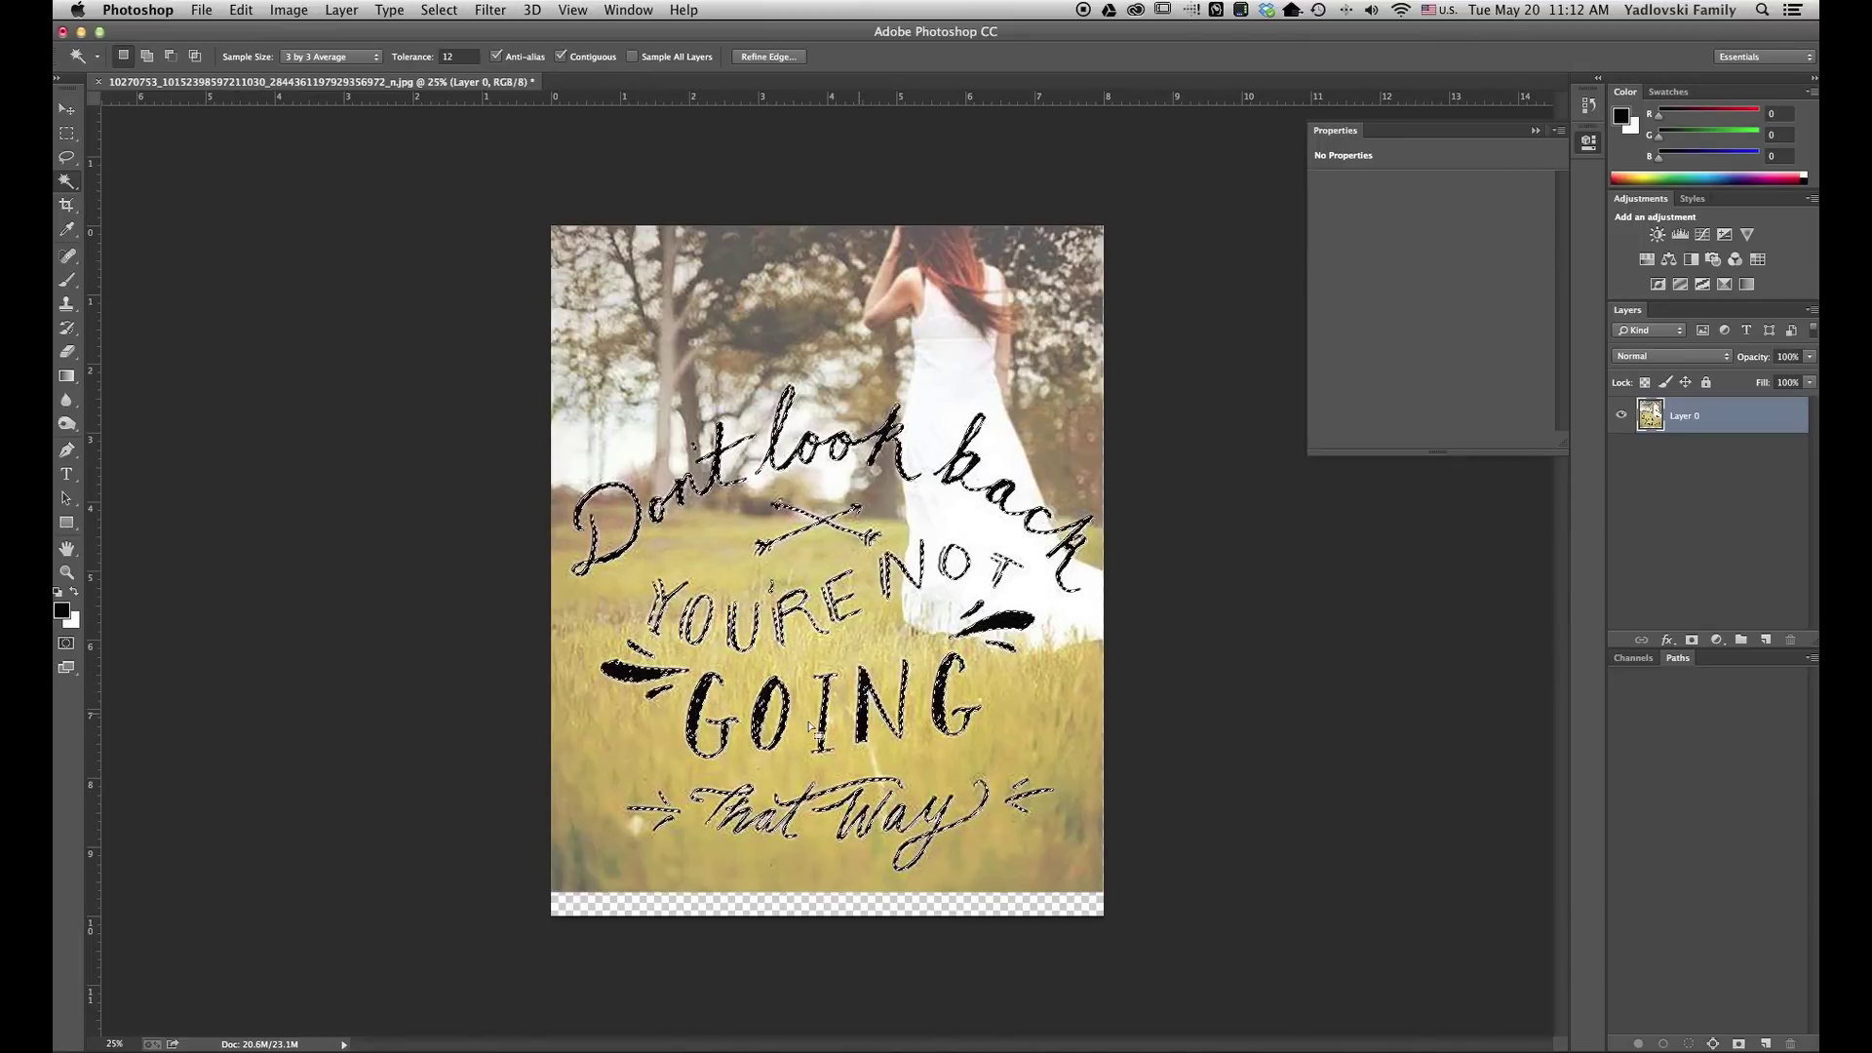
Step: Convert the lettering selection into a work path and deselect the path
right_click(643, 681)
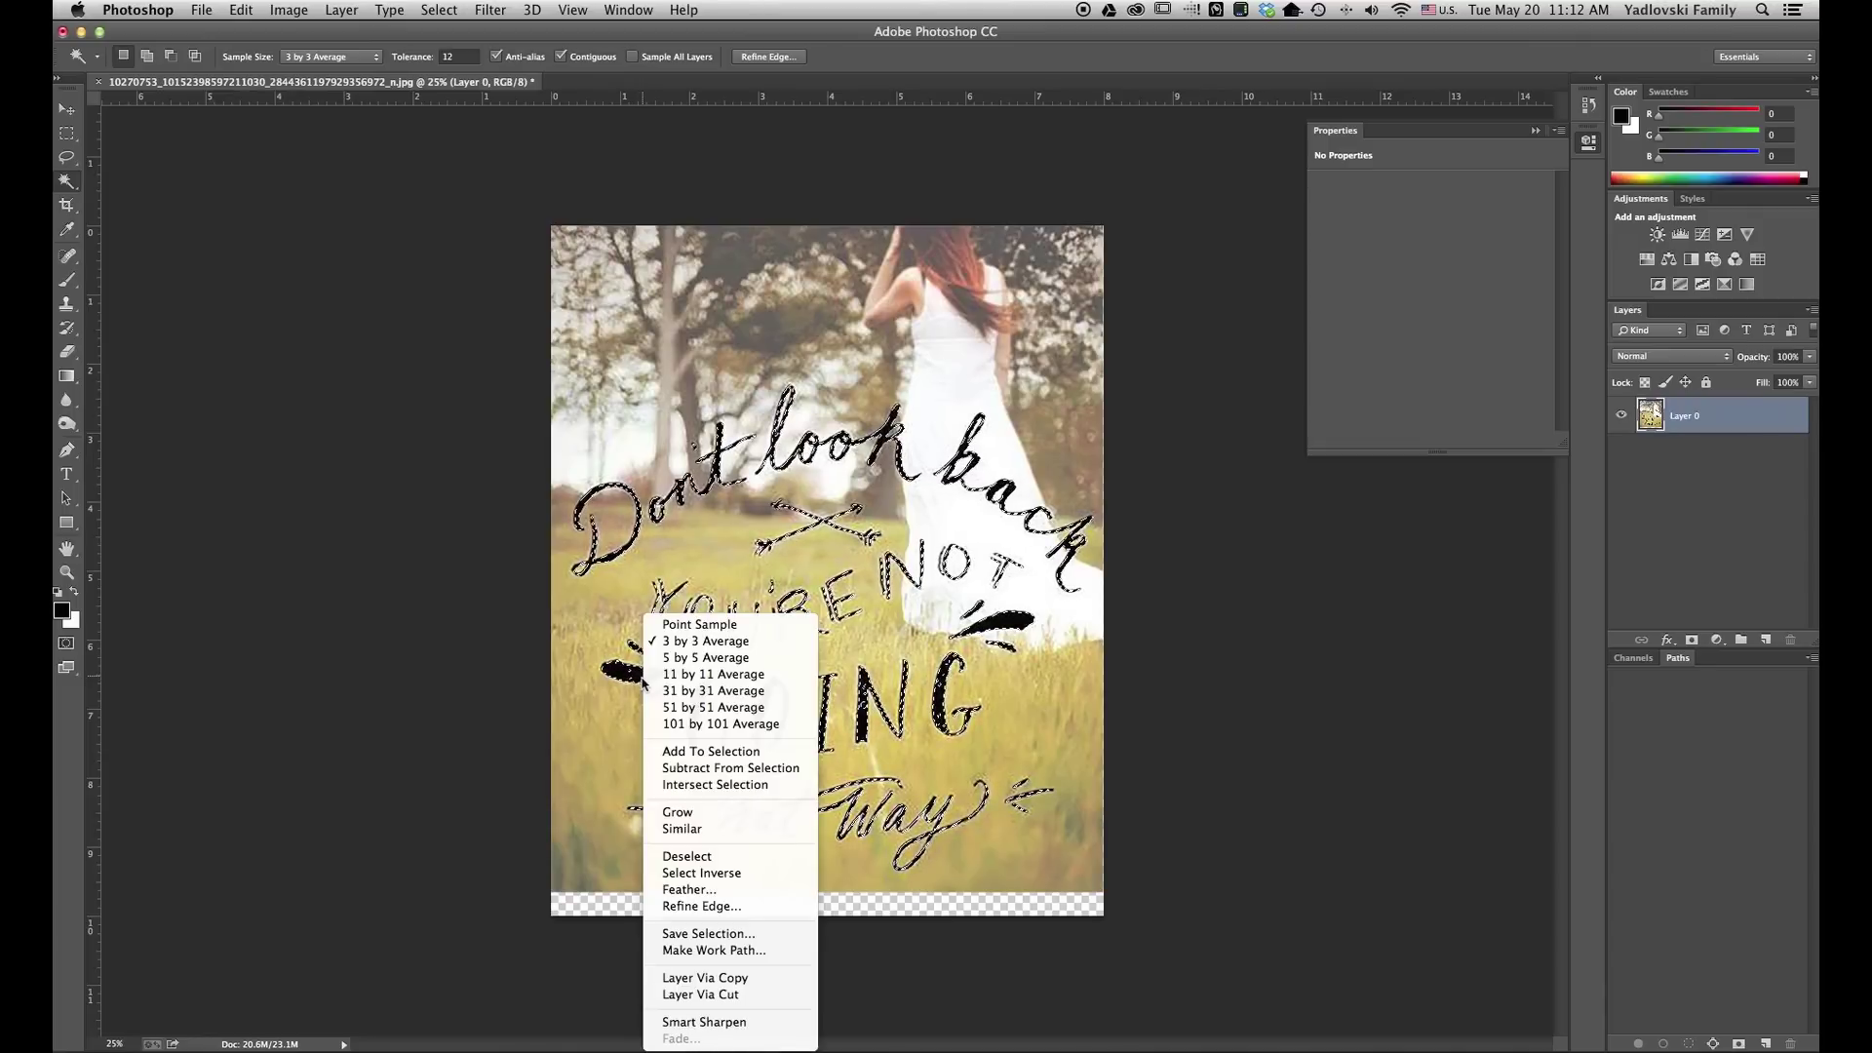
click(715, 952)
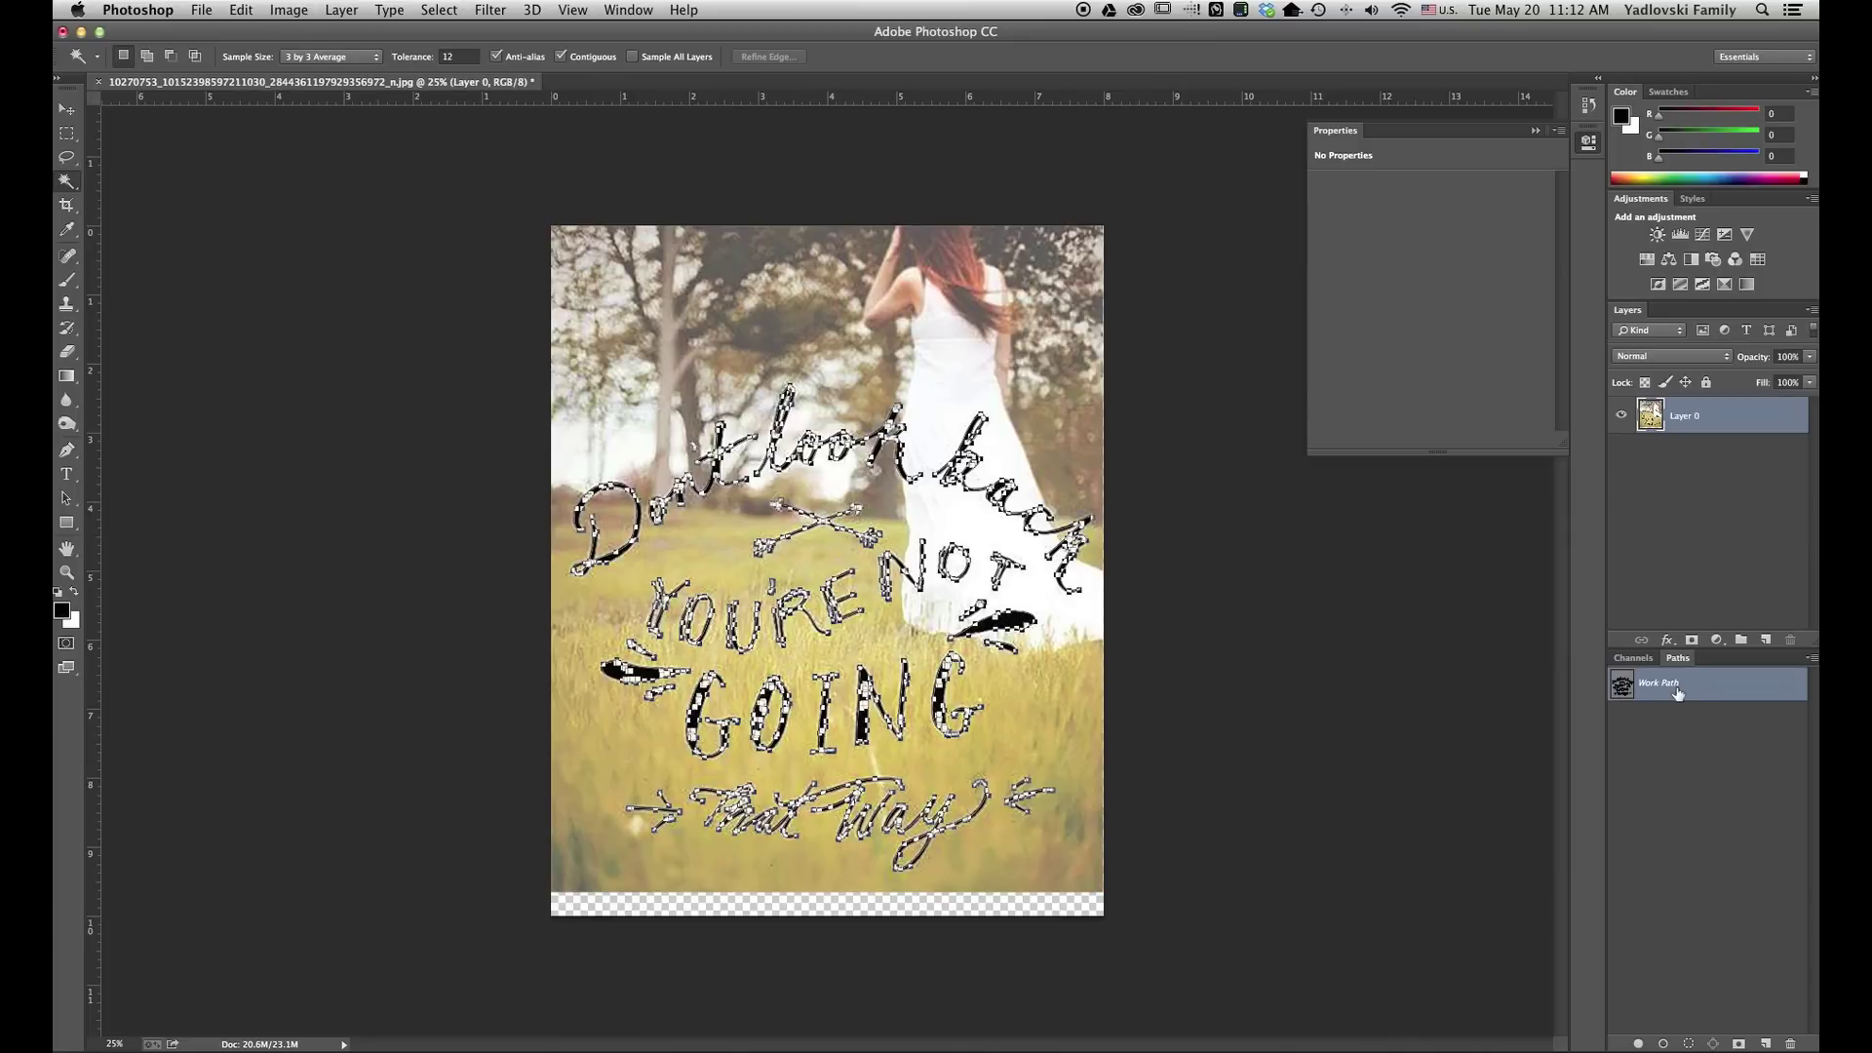
click(1705, 748)
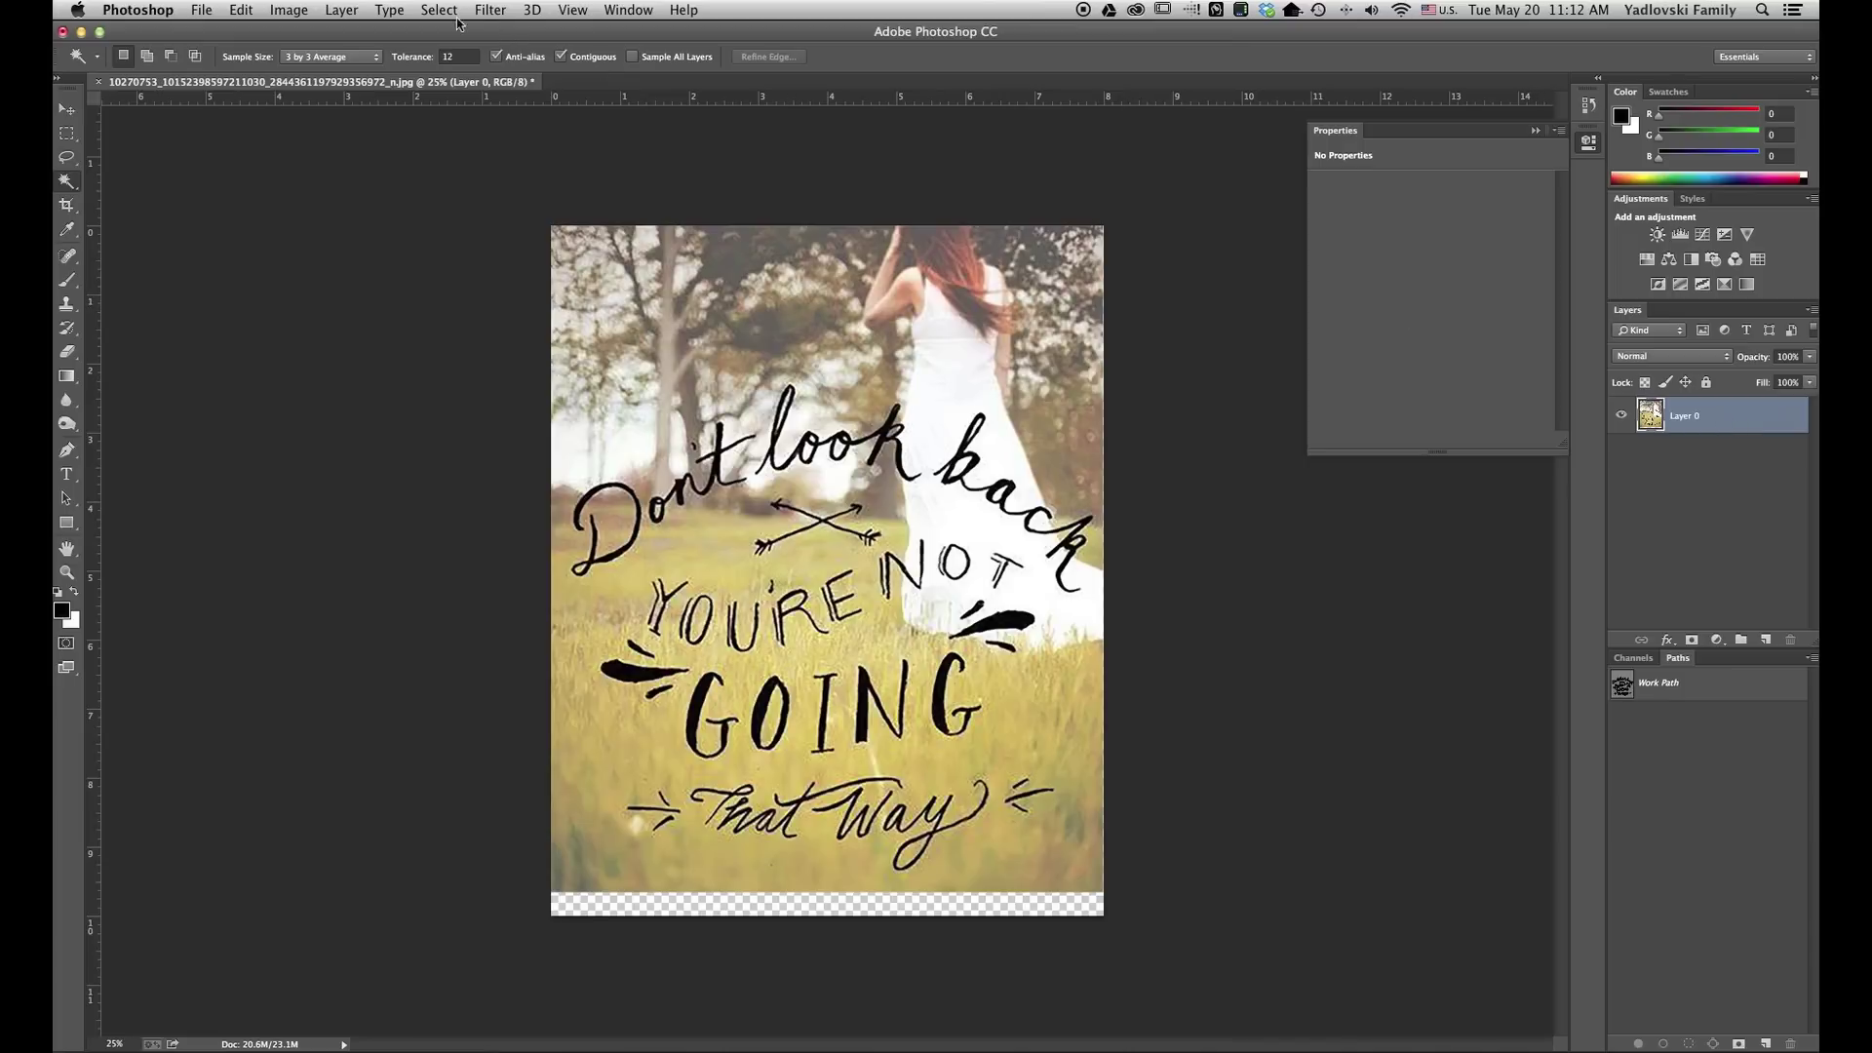
Step: Apply a Gaussian Blur with a 4.0-pixel radius to the photo layer, checking the woman and lettering in the preview
click(487, 11)
mouse_move(581, 233)
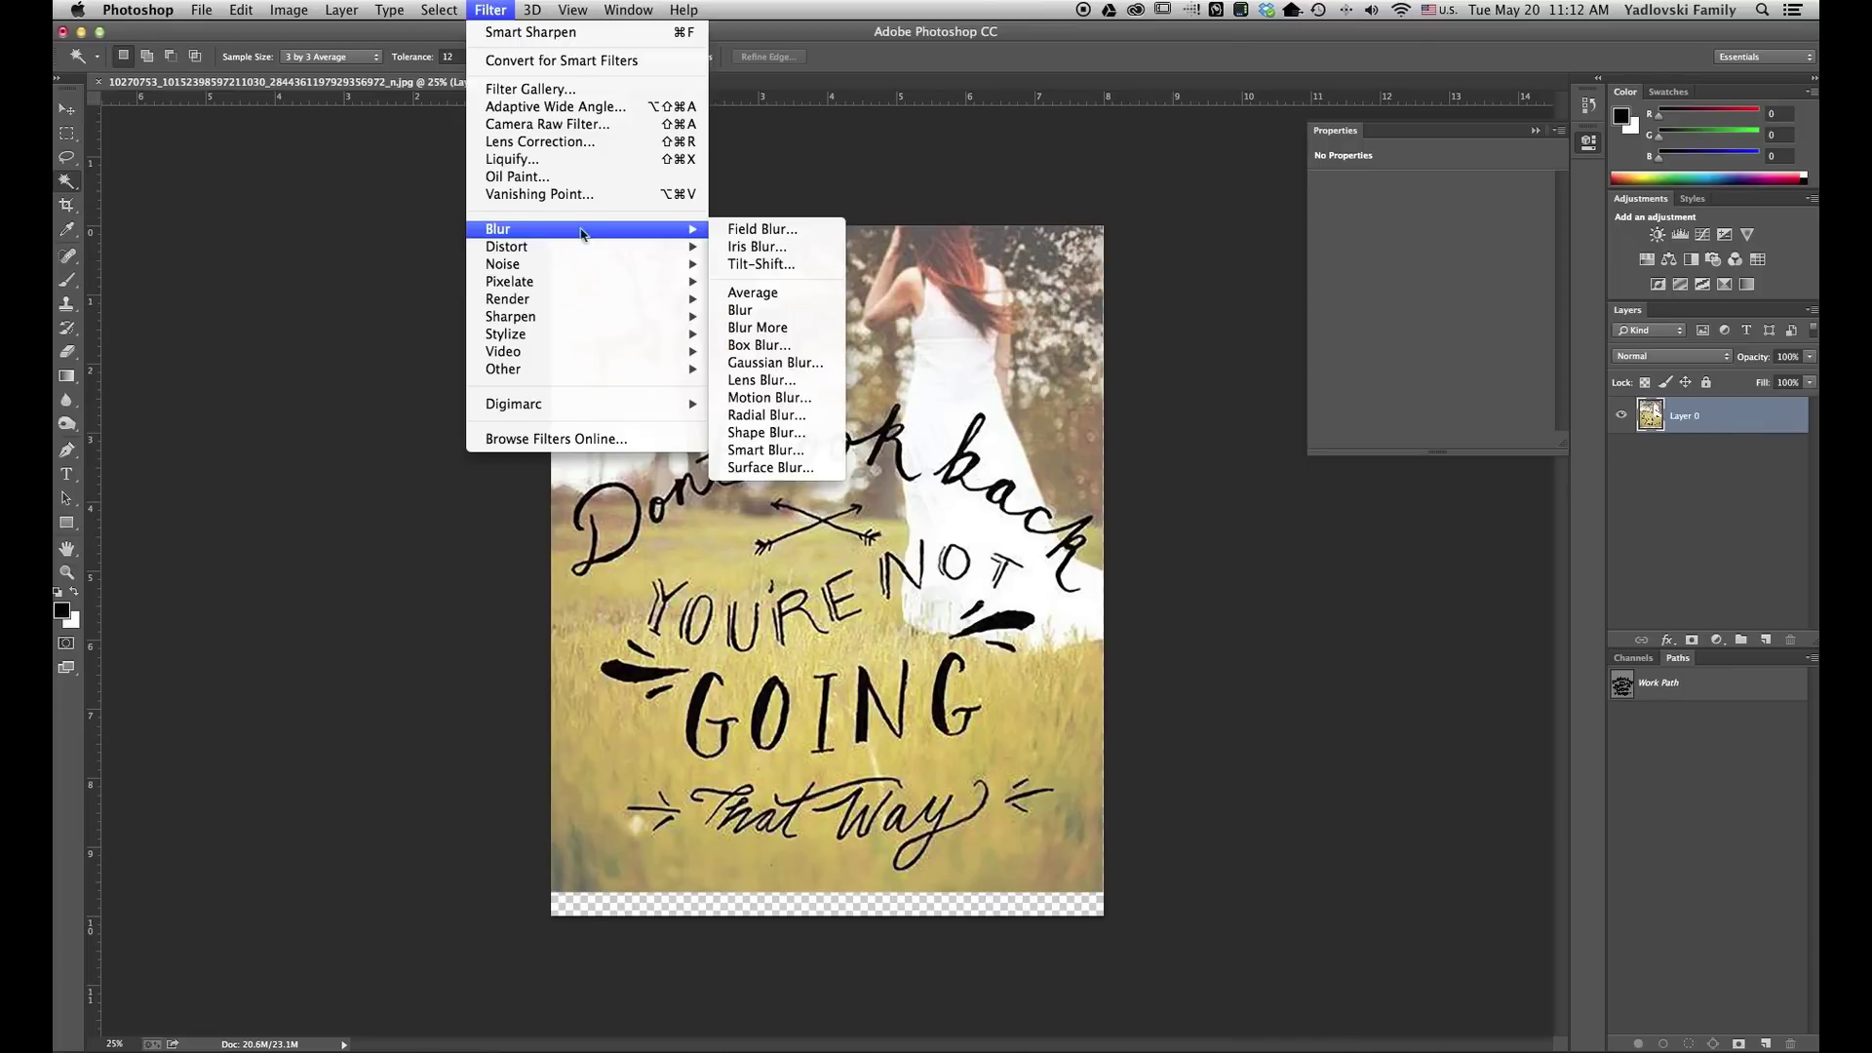
click(772, 362)
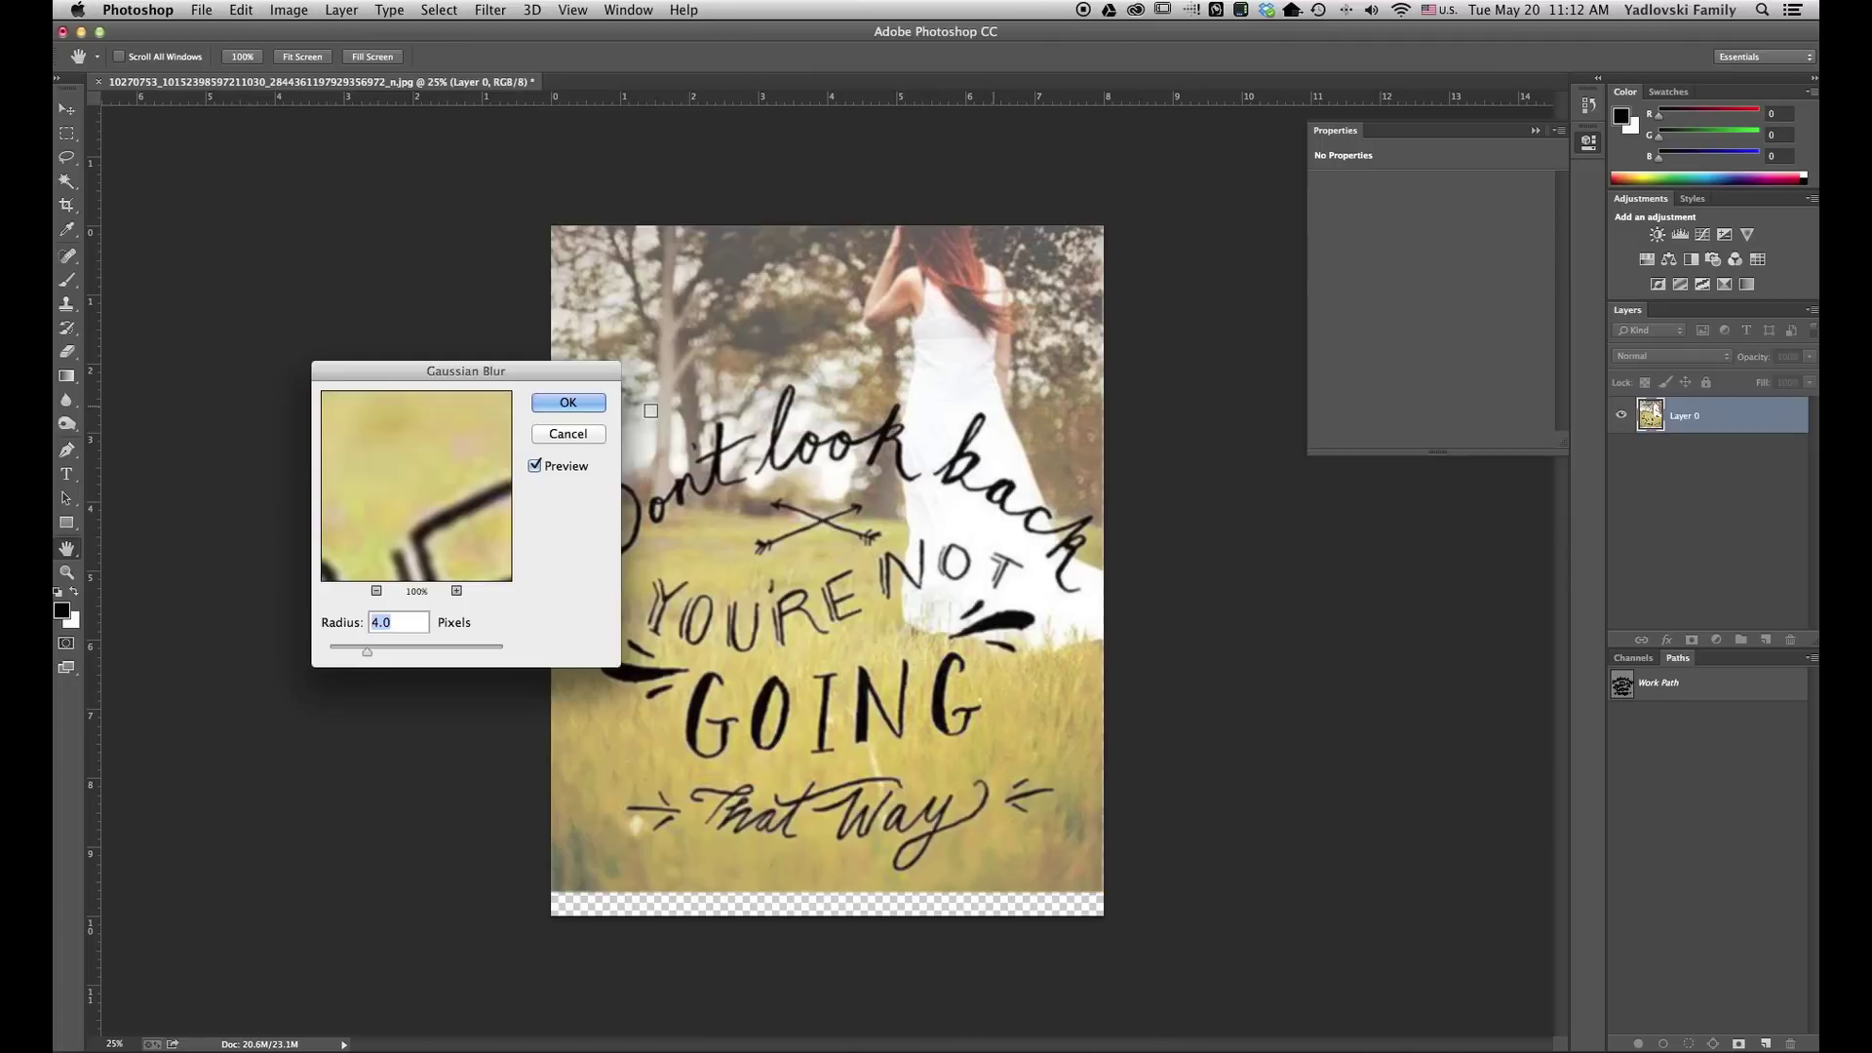
click(377, 591)
click(377, 591)
click(377, 591)
click(379, 591)
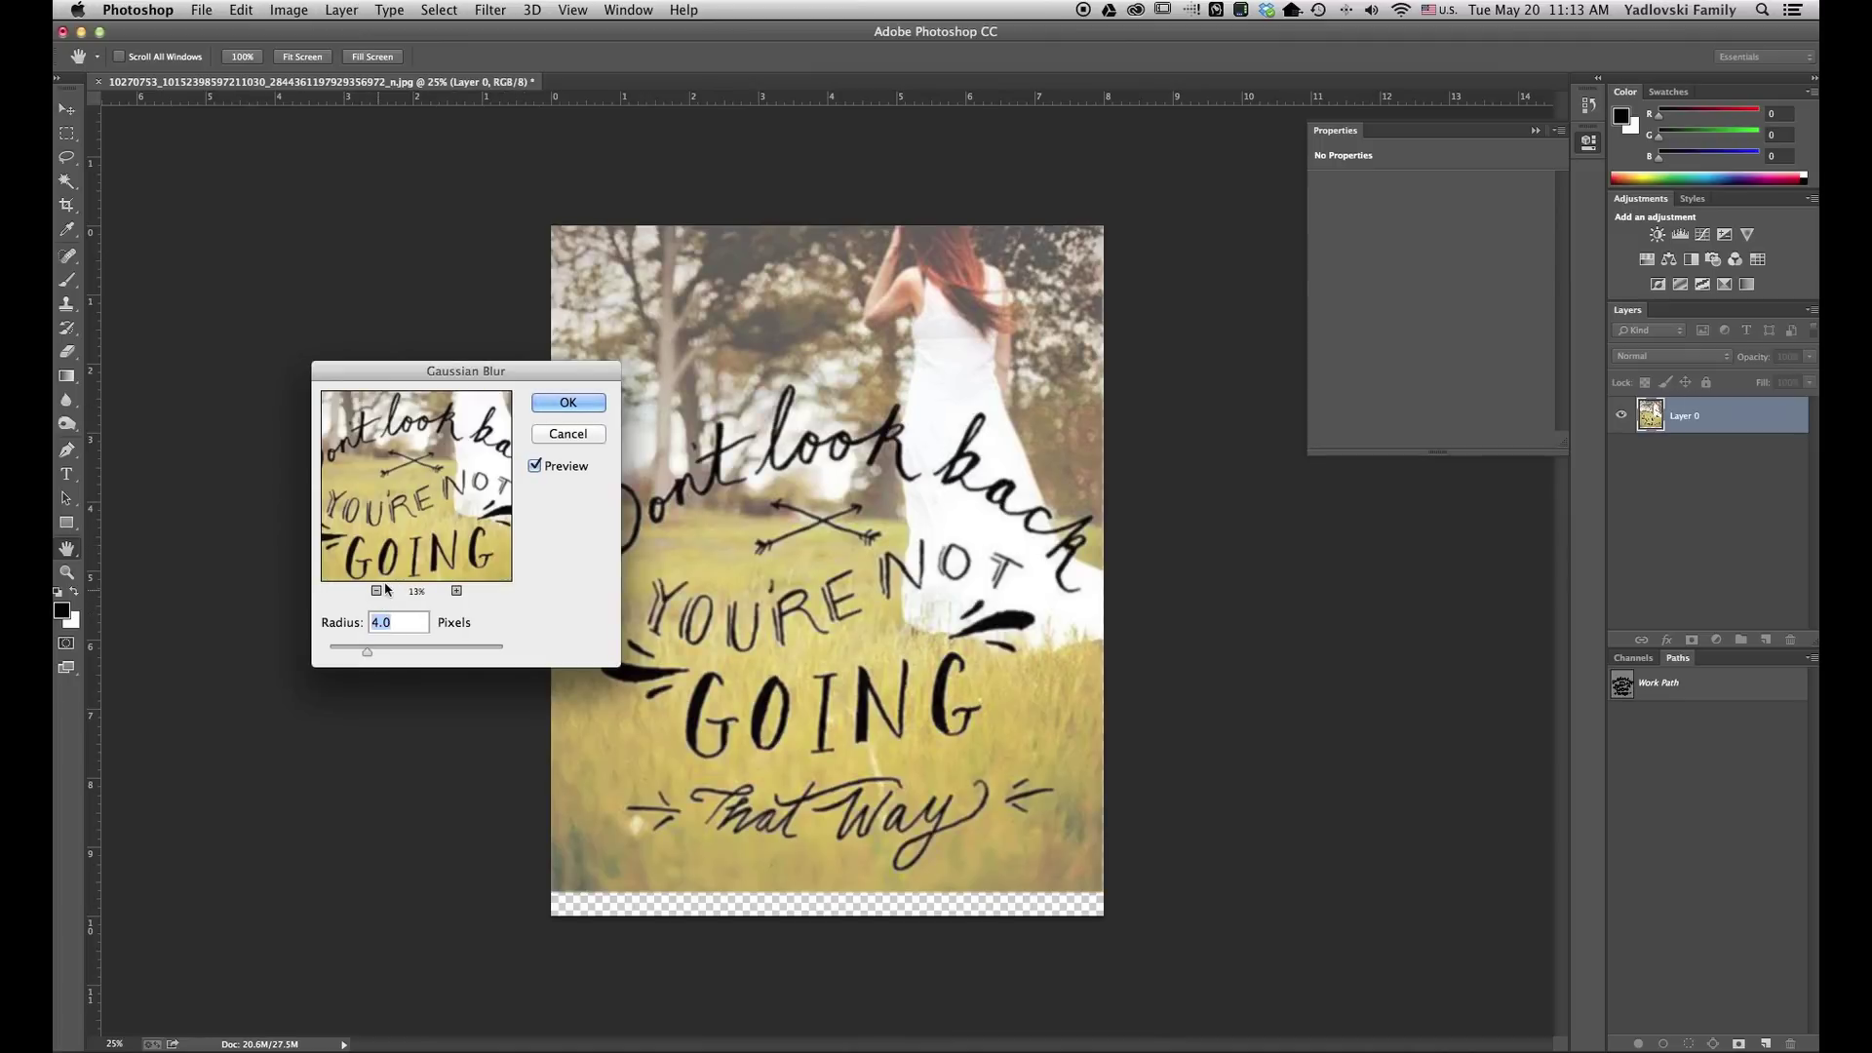
drag(409, 473, 395, 527)
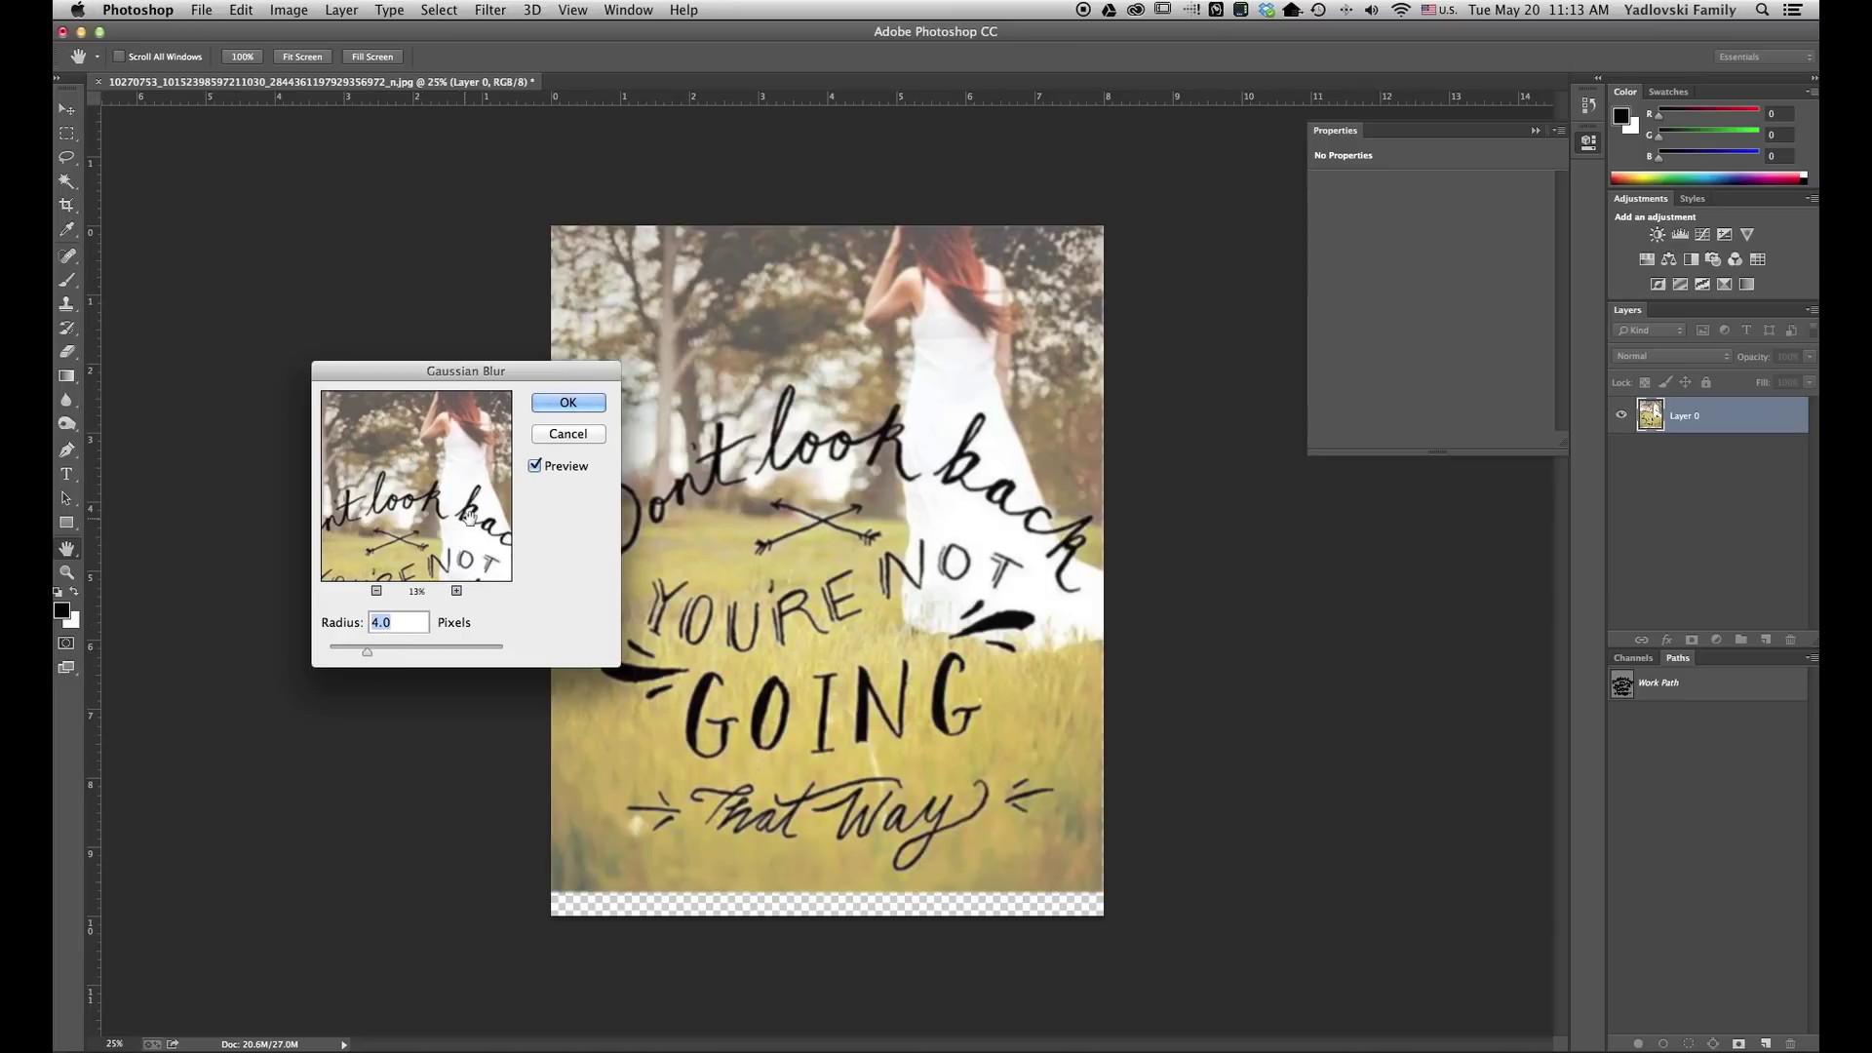
click(556, 404)
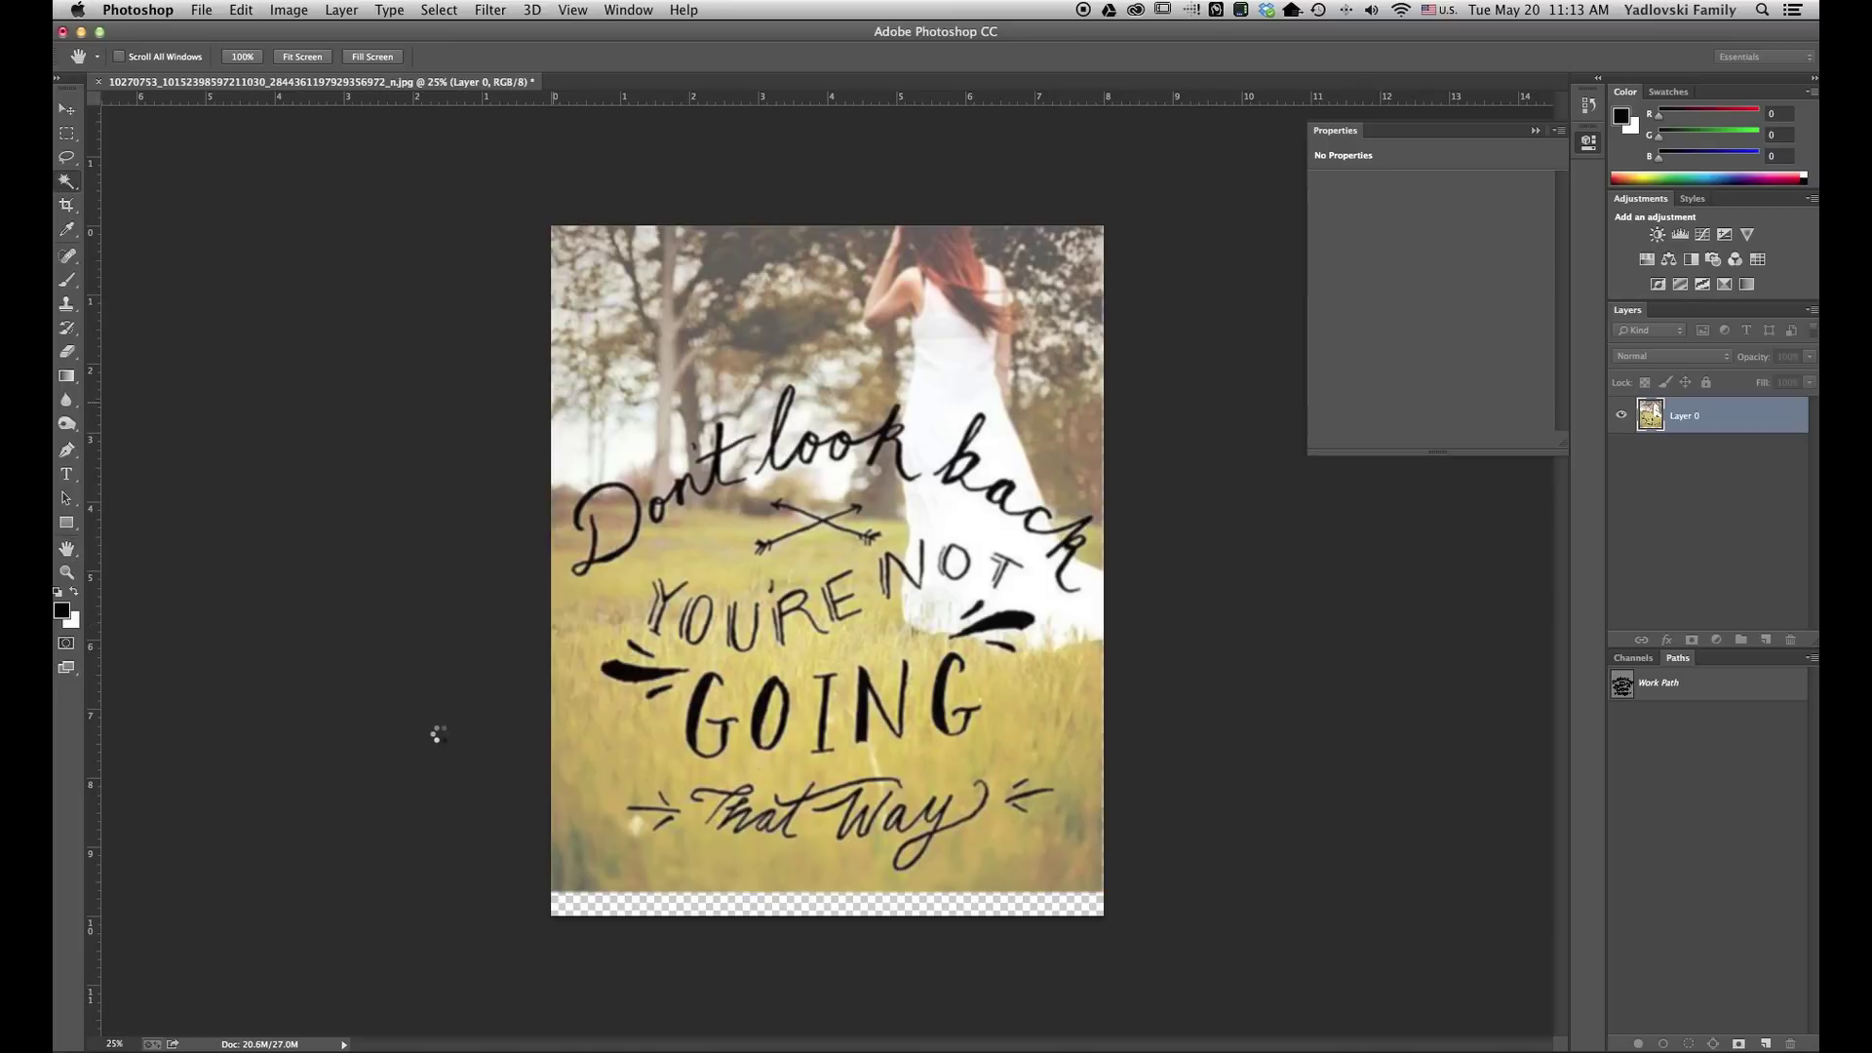
Step: Inspect the blurred photo and the edges of the lettering at higher magnification
key(w)
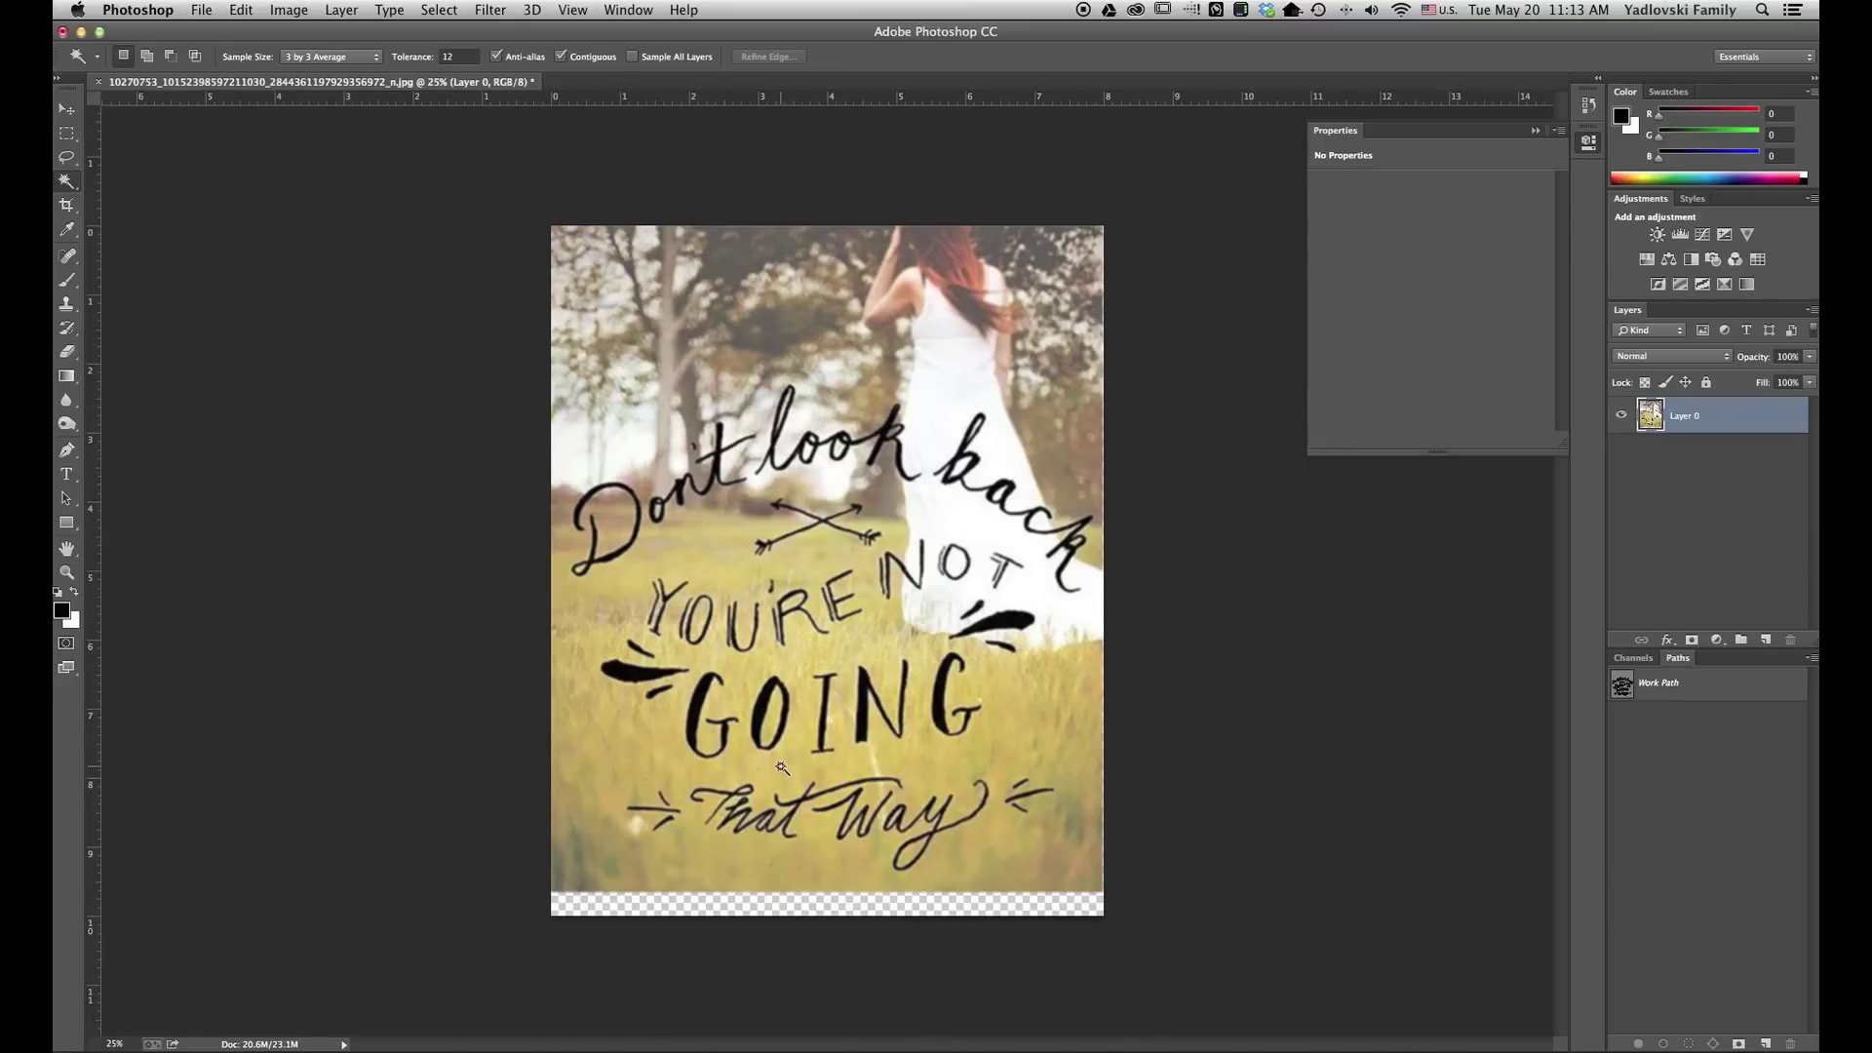
key(super+equal)
key(super+equal)
key(super+equal)
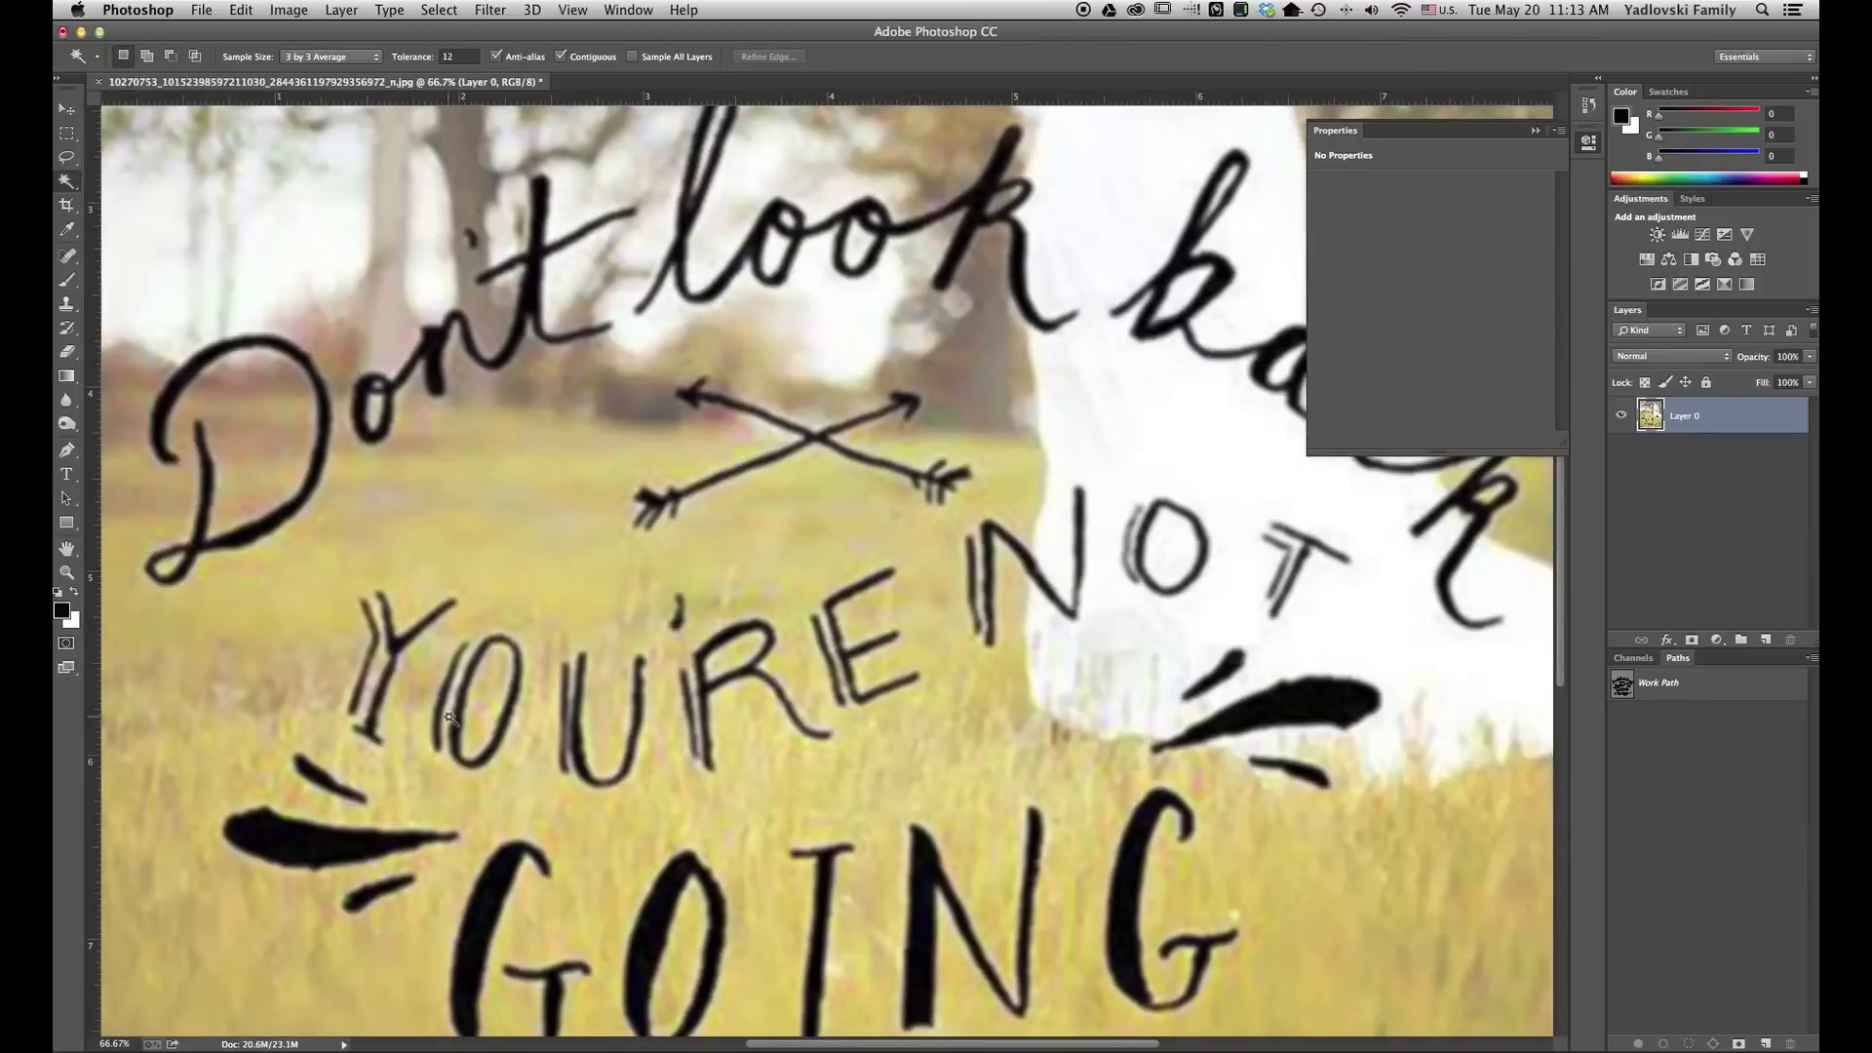
key(super+minus)
key(super+minus)
key(super+minus)
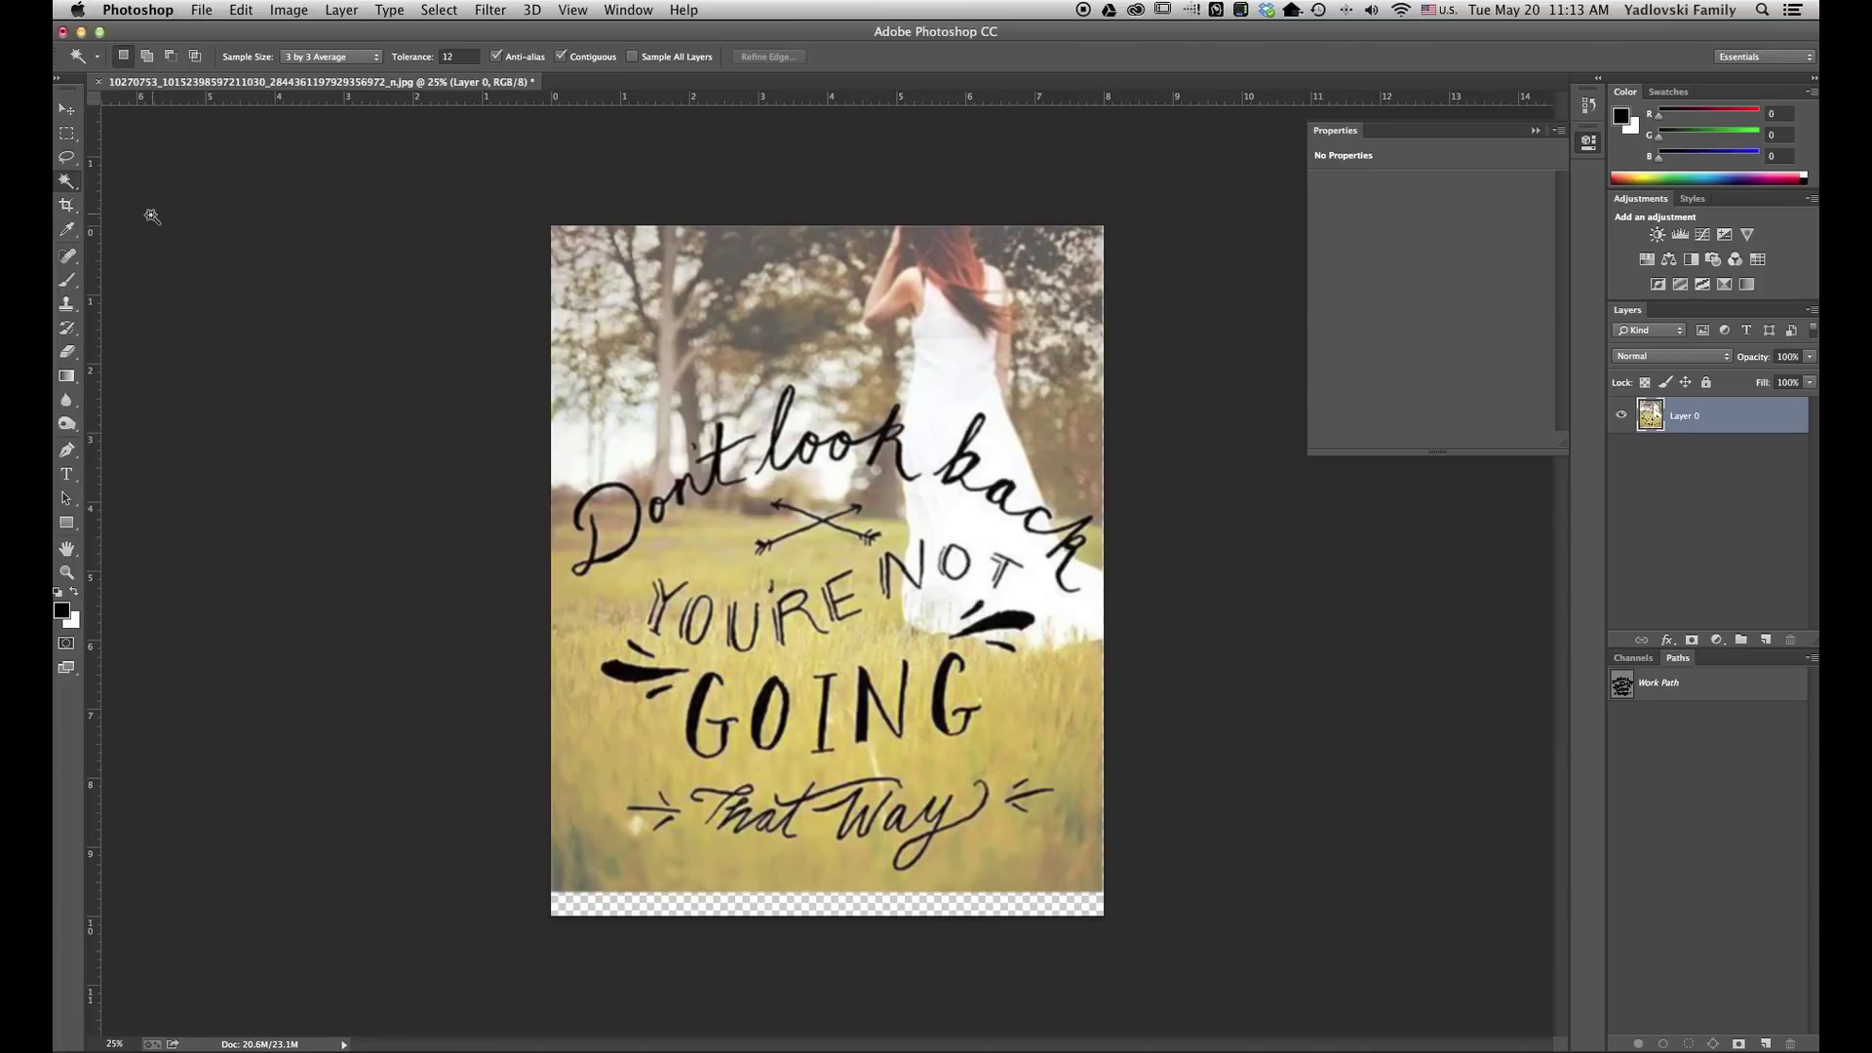
Step: Select the empty strip along the canvas's bottom edge with a slight overlap of the grass and fill it using Content-Aware
click(67, 133)
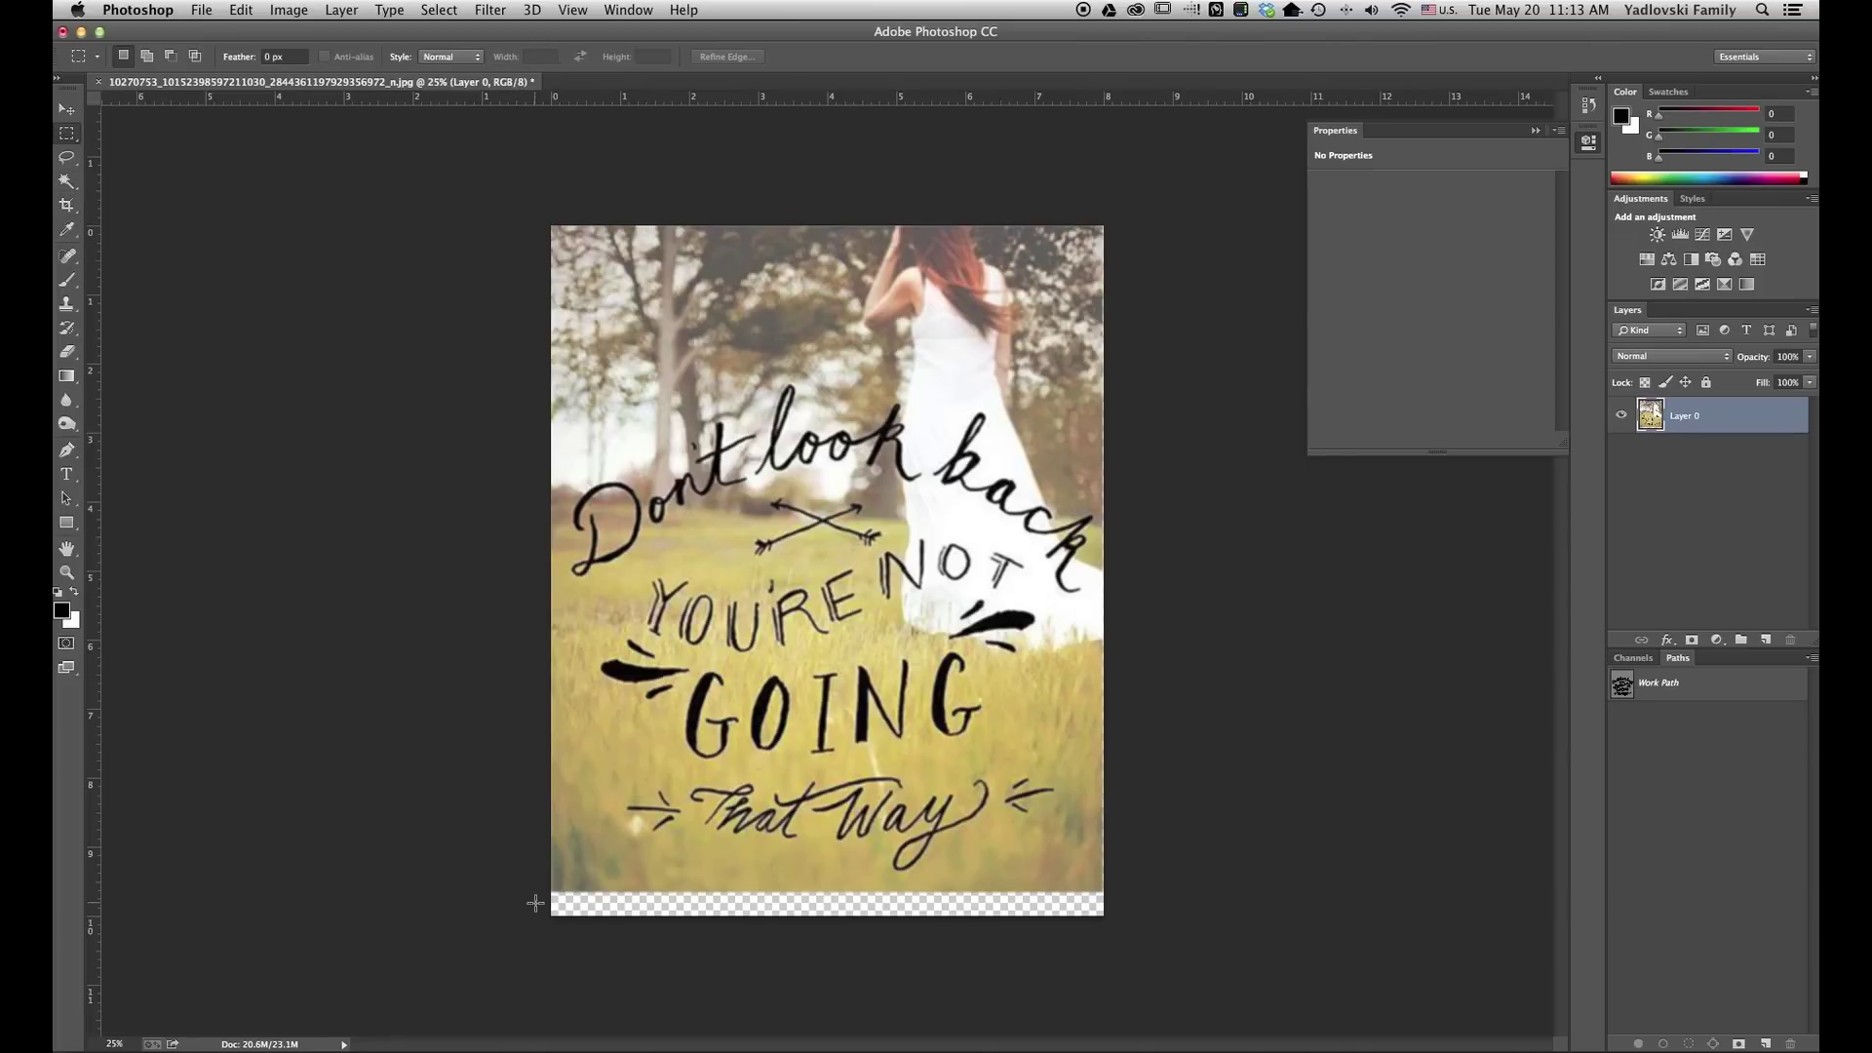
drag(540, 887, 1258, 961)
key(shift+BackSpace)
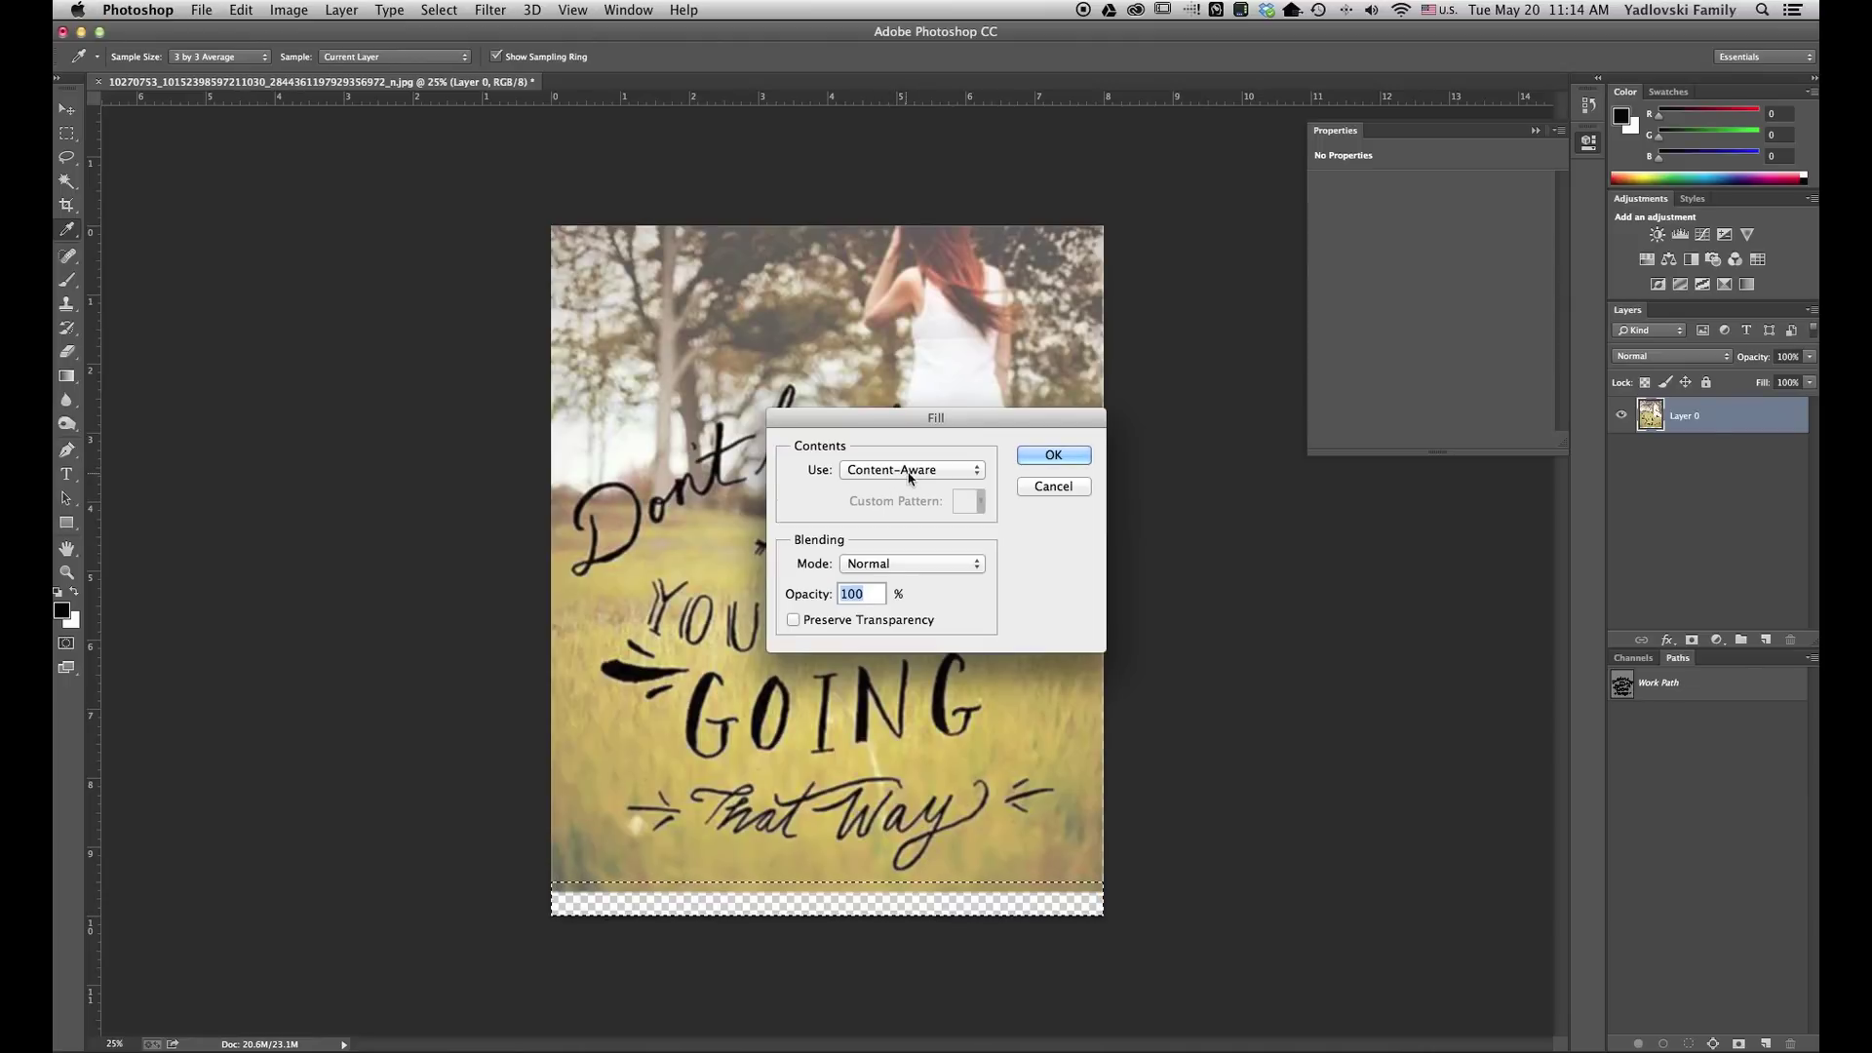
click(1052, 458)
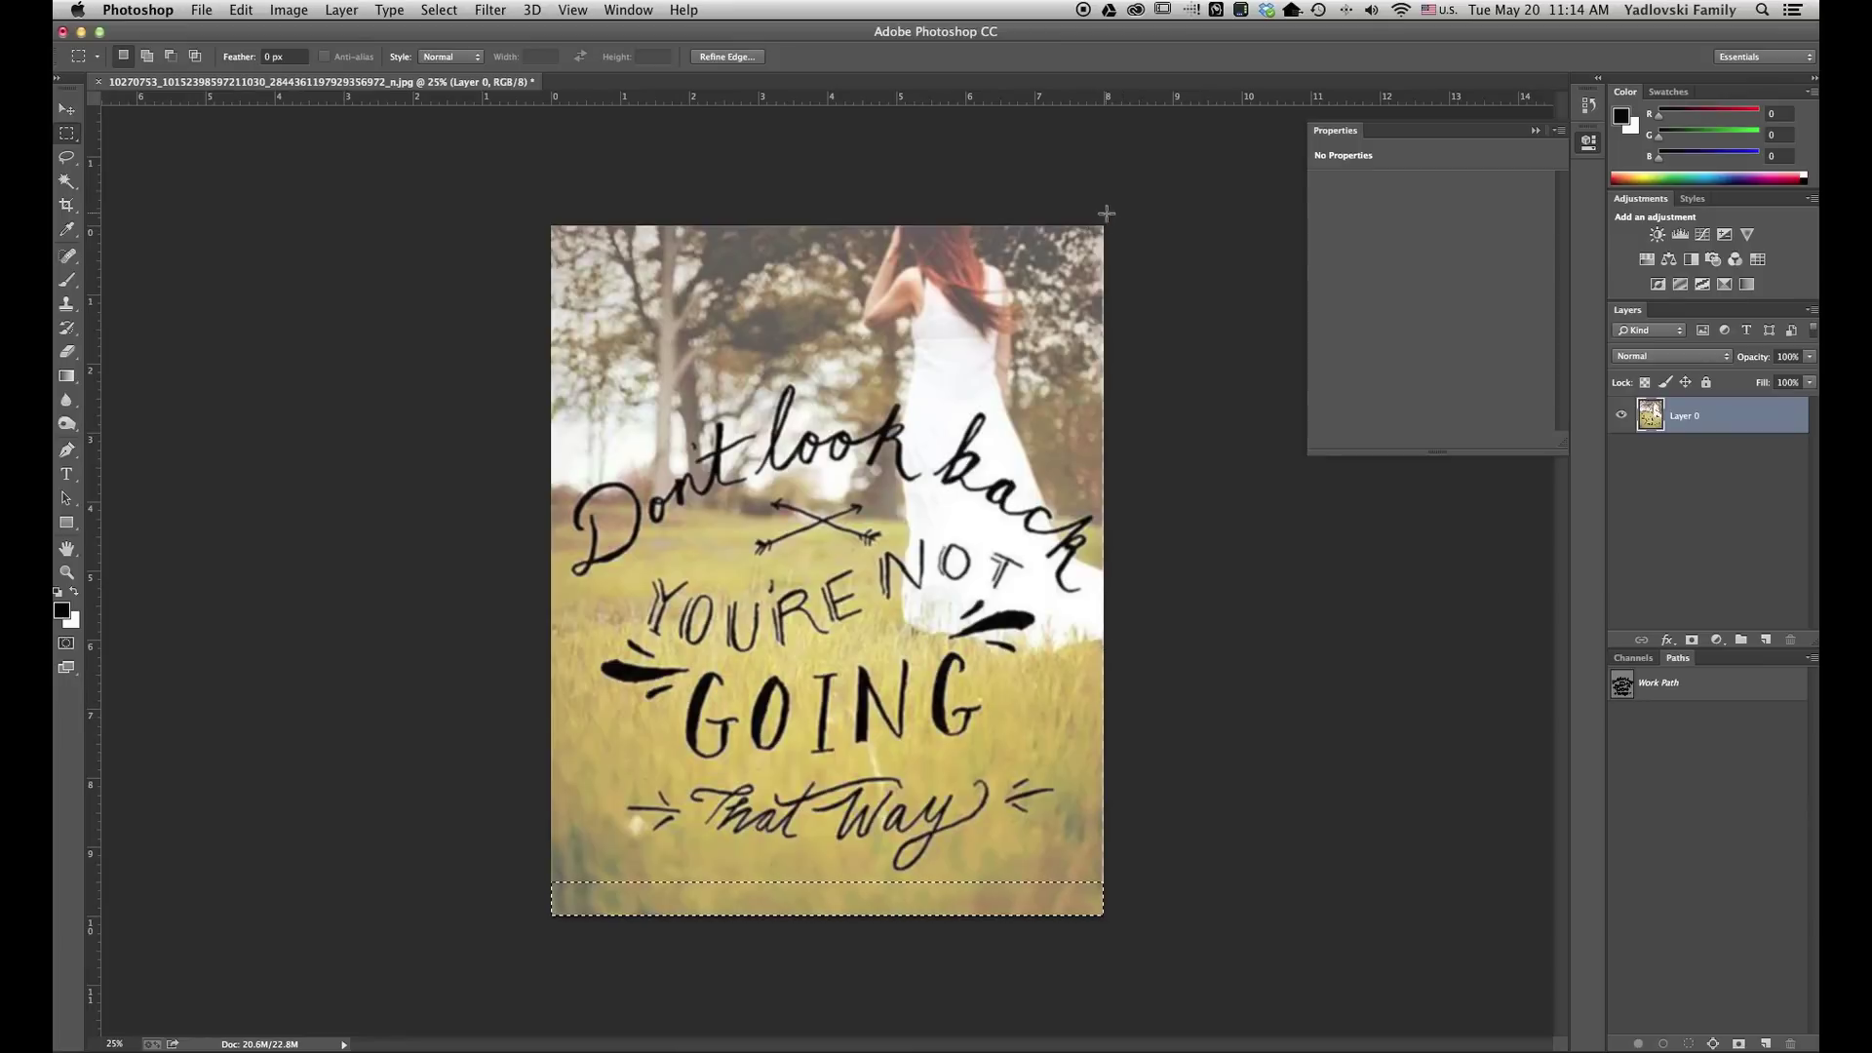
Step: Select a very thin strip along the canvas's right edge and fill it using Content-Aware
drag(1100, 212, 1139, 1002)
key(shift+BackSpace)
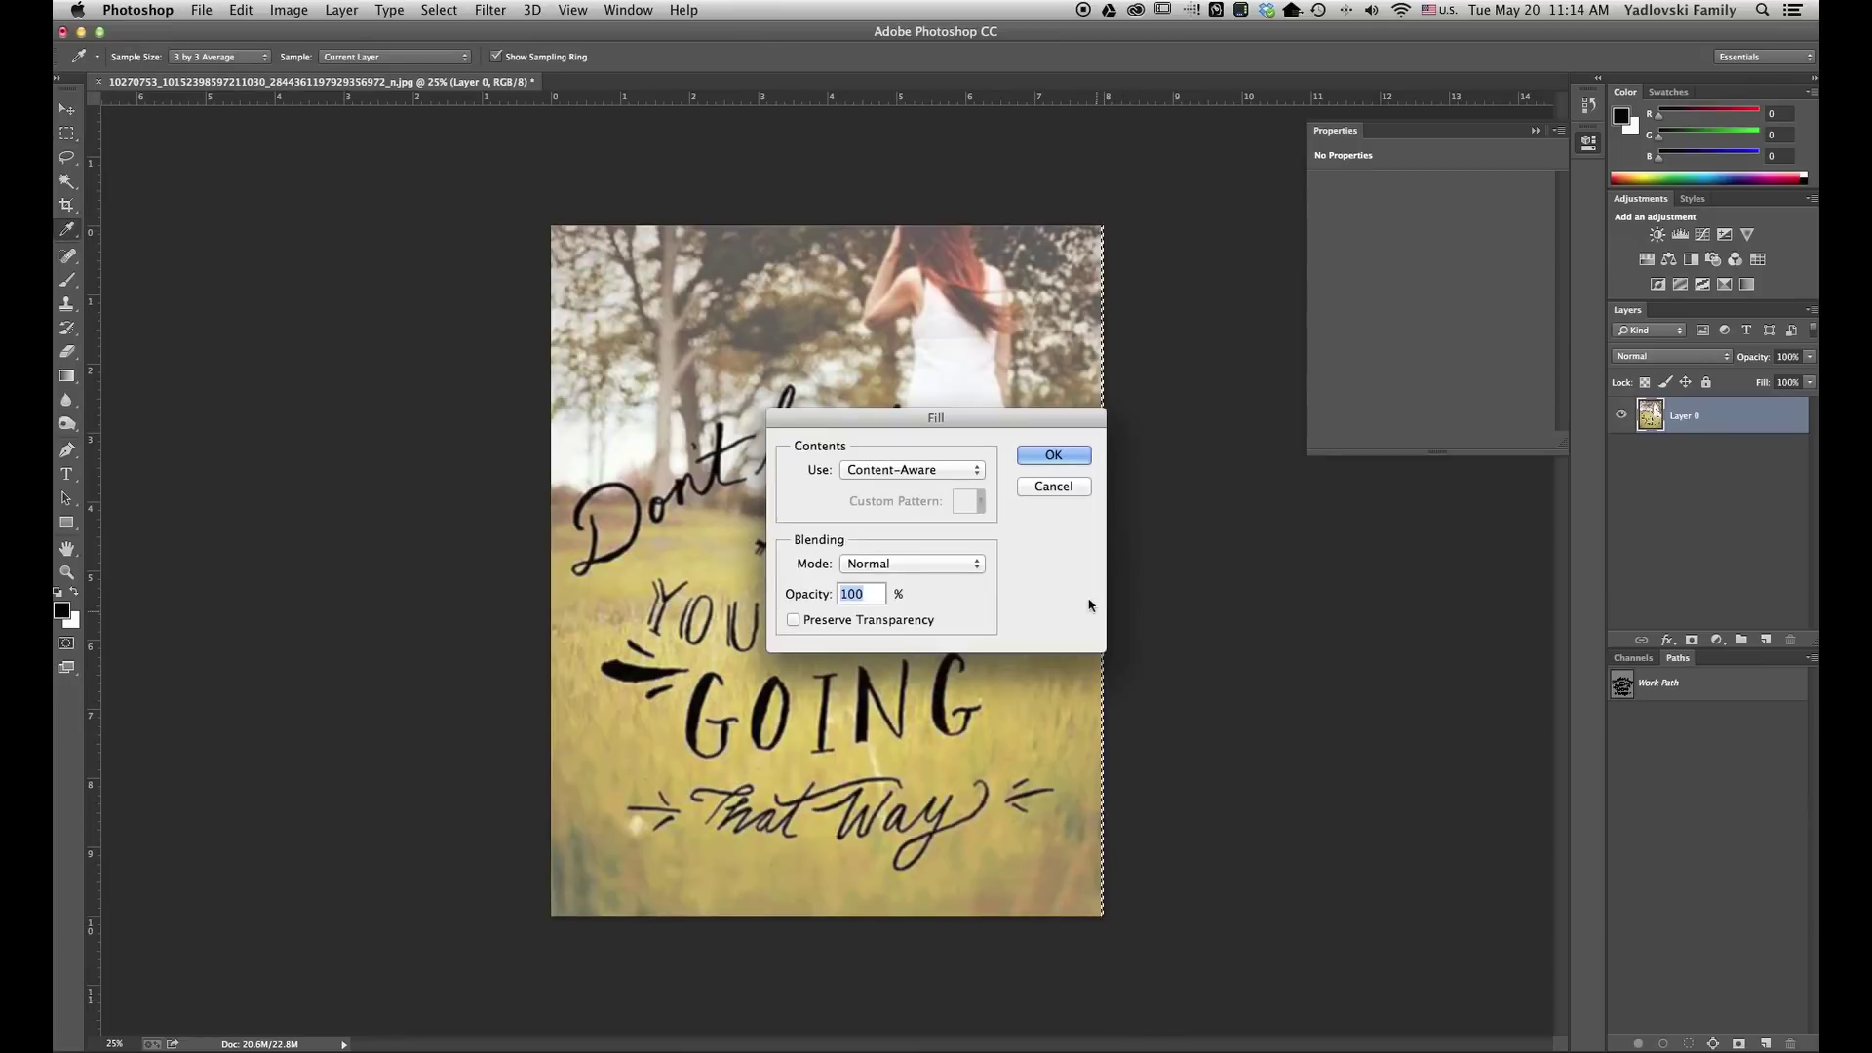
click(1054, 456)
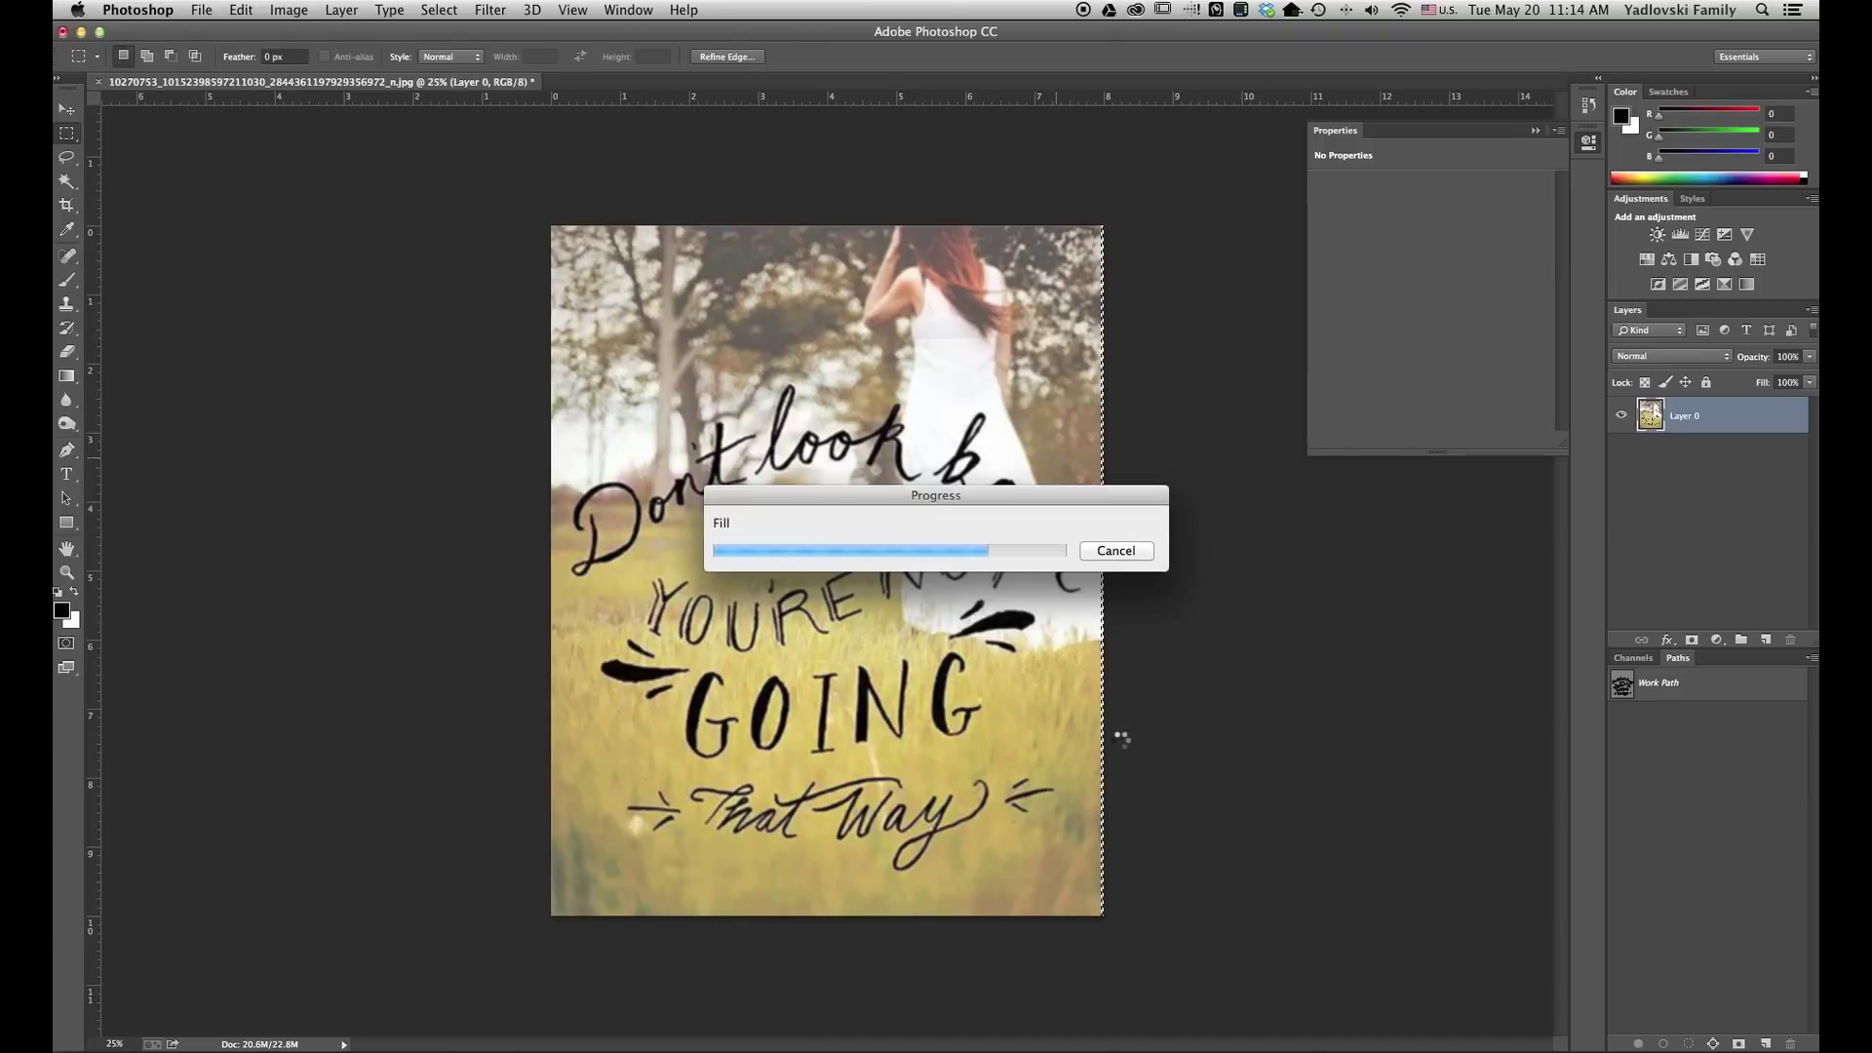
Step: Deselect the filled strip and add a new empty layer named "text" above the photo
key(super+d)
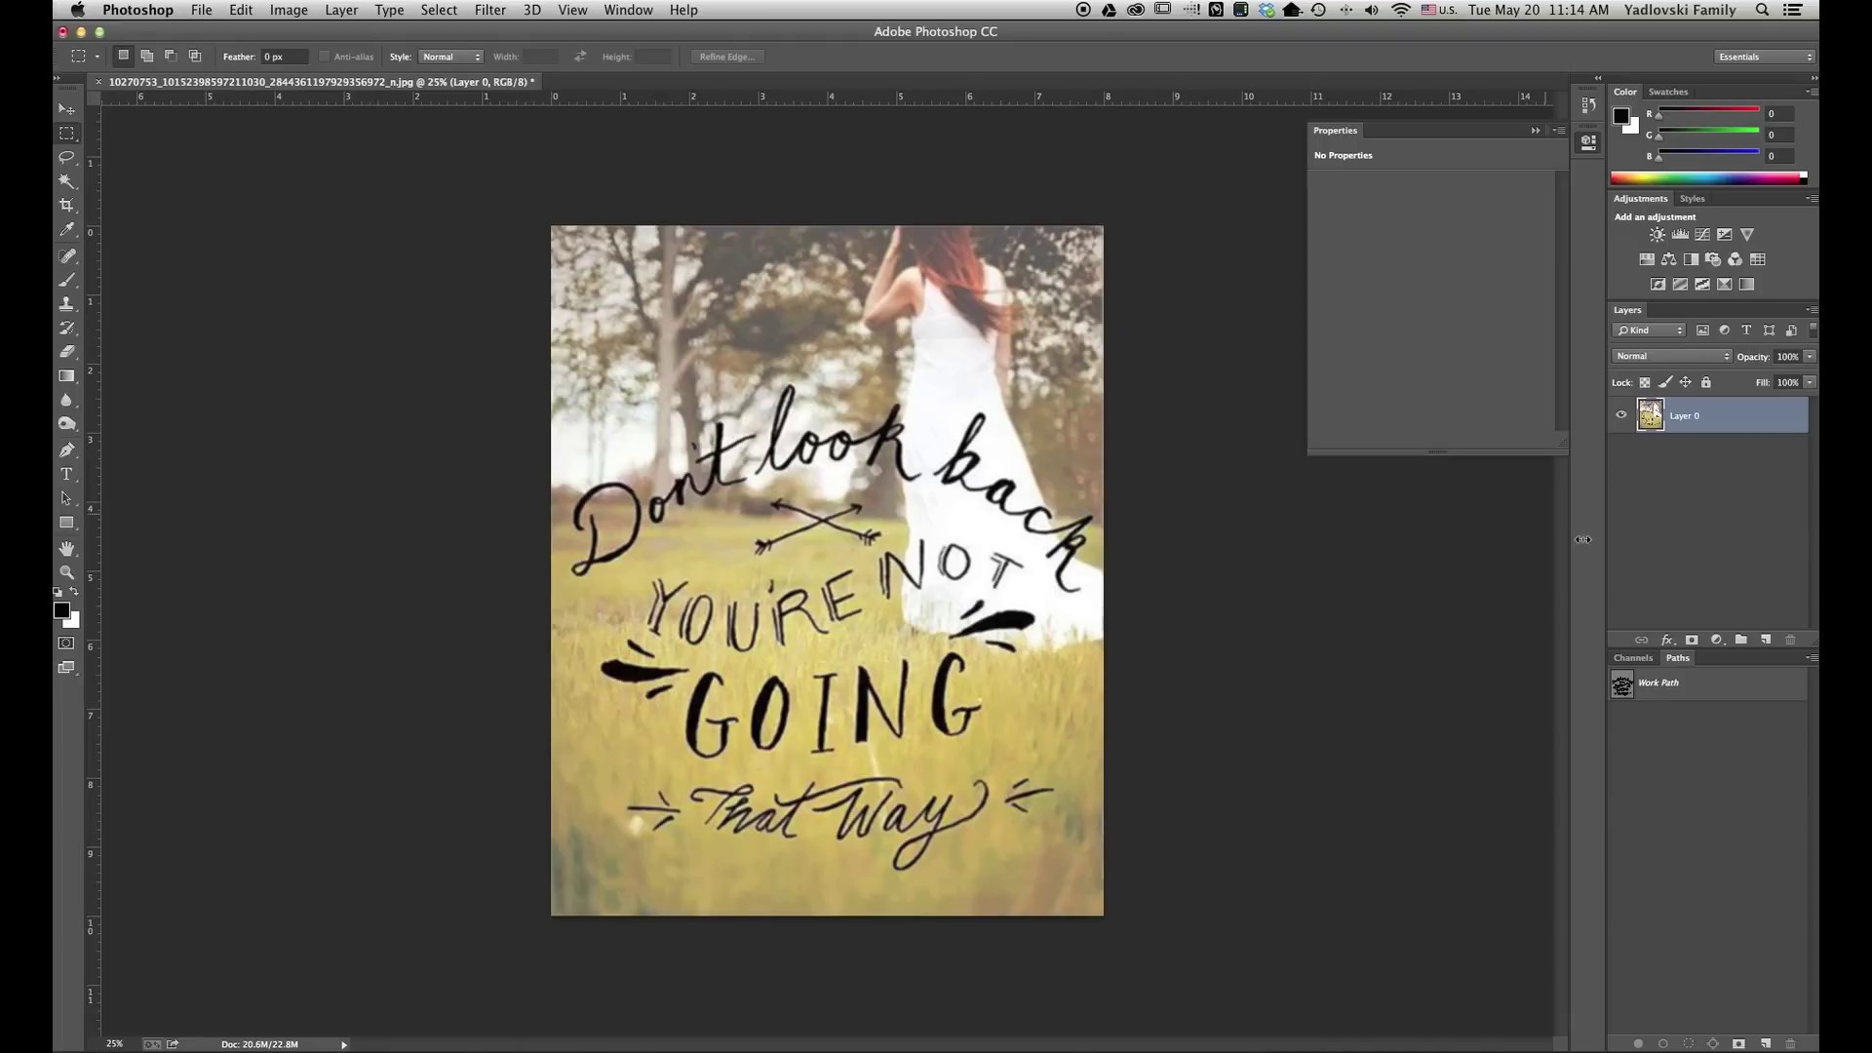
click(1767, 641)
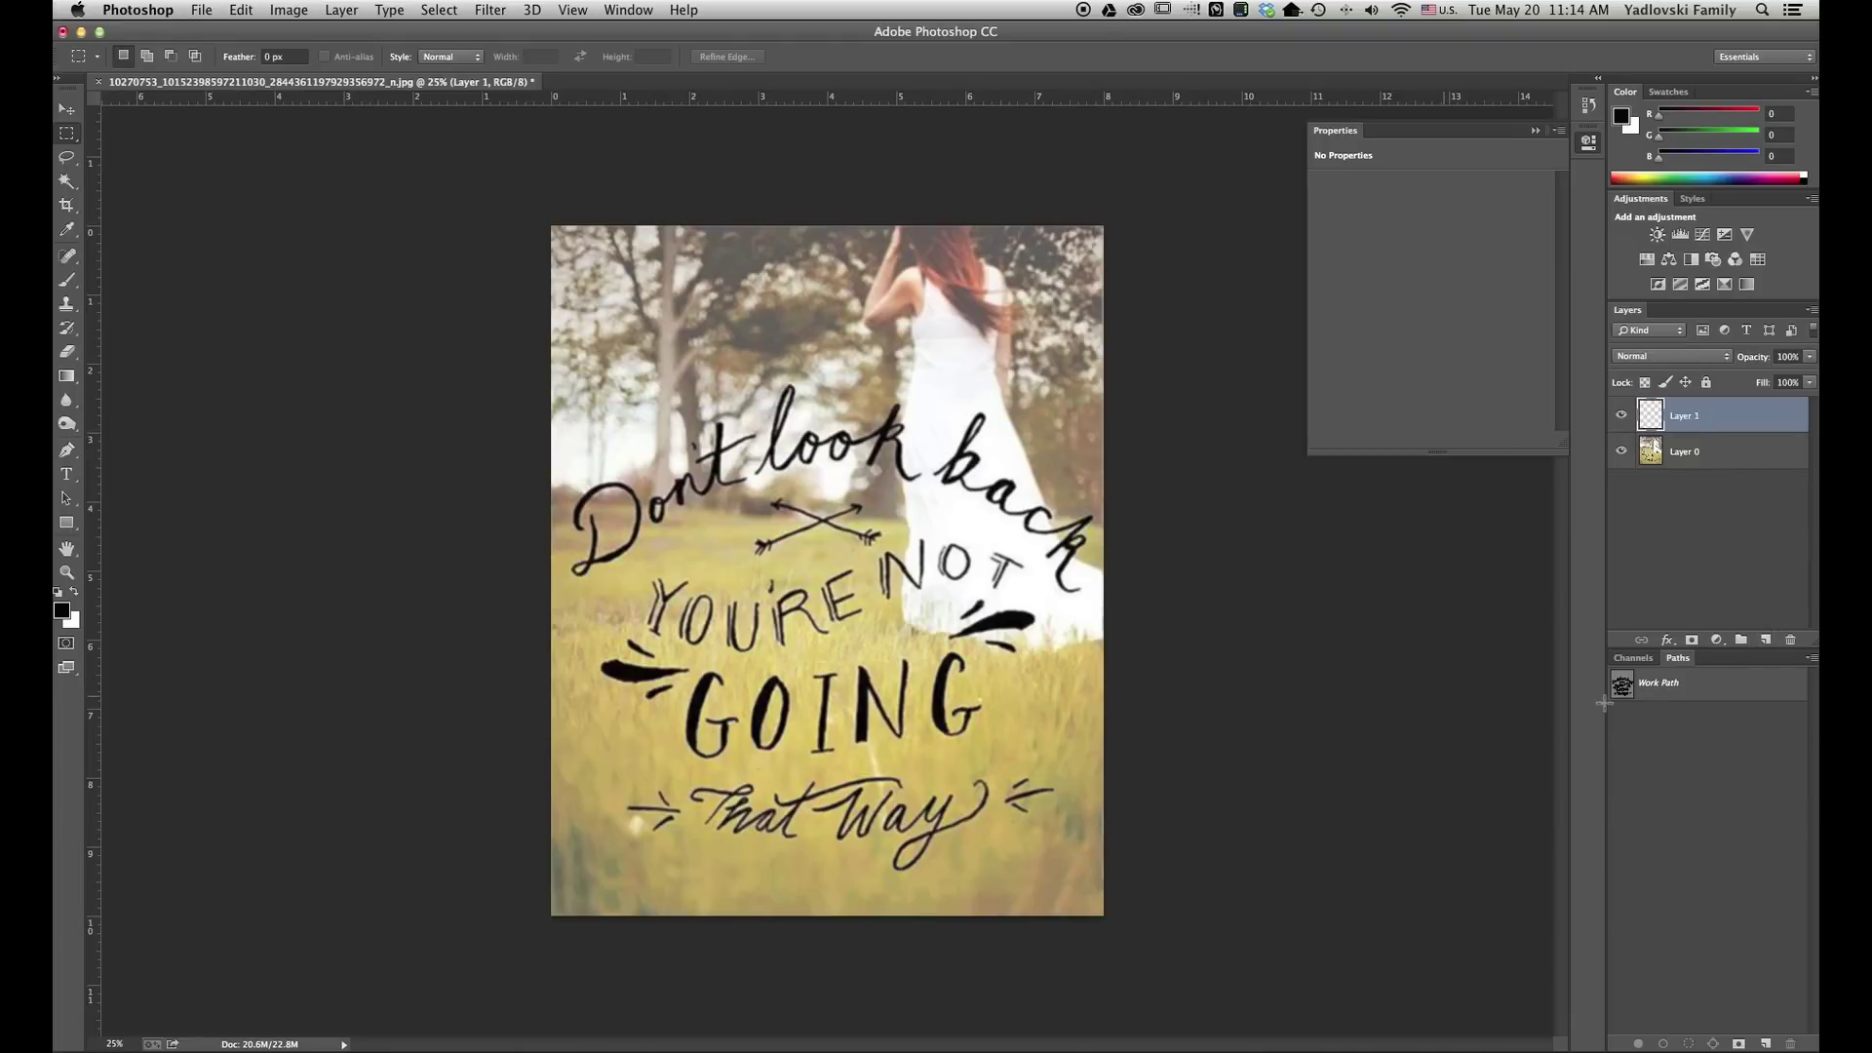
double_click(1688, 426)
key(BackSpace)
key(Return)
Step: Fill the lettering's work path with black at 100% opacity and anti-aliasing on the text layer, and deselect the path
click(1705, 680)
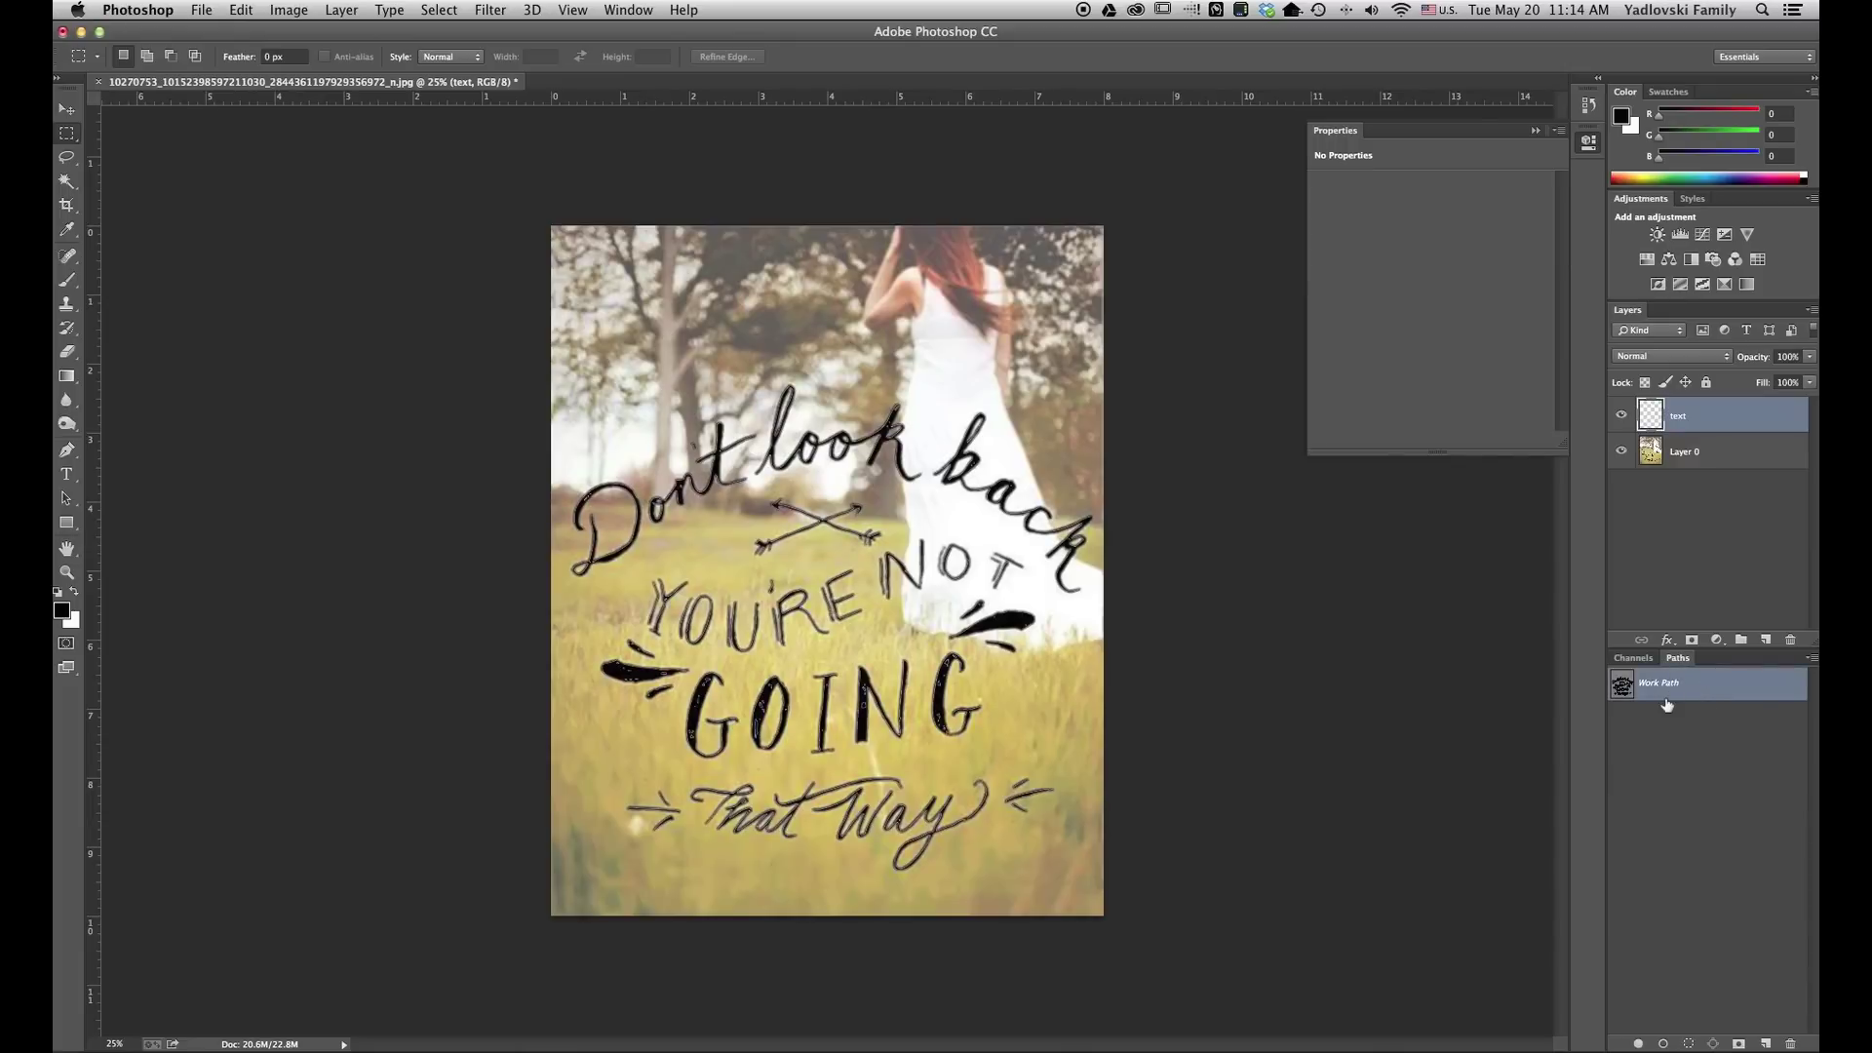
right_click(1677, 686)
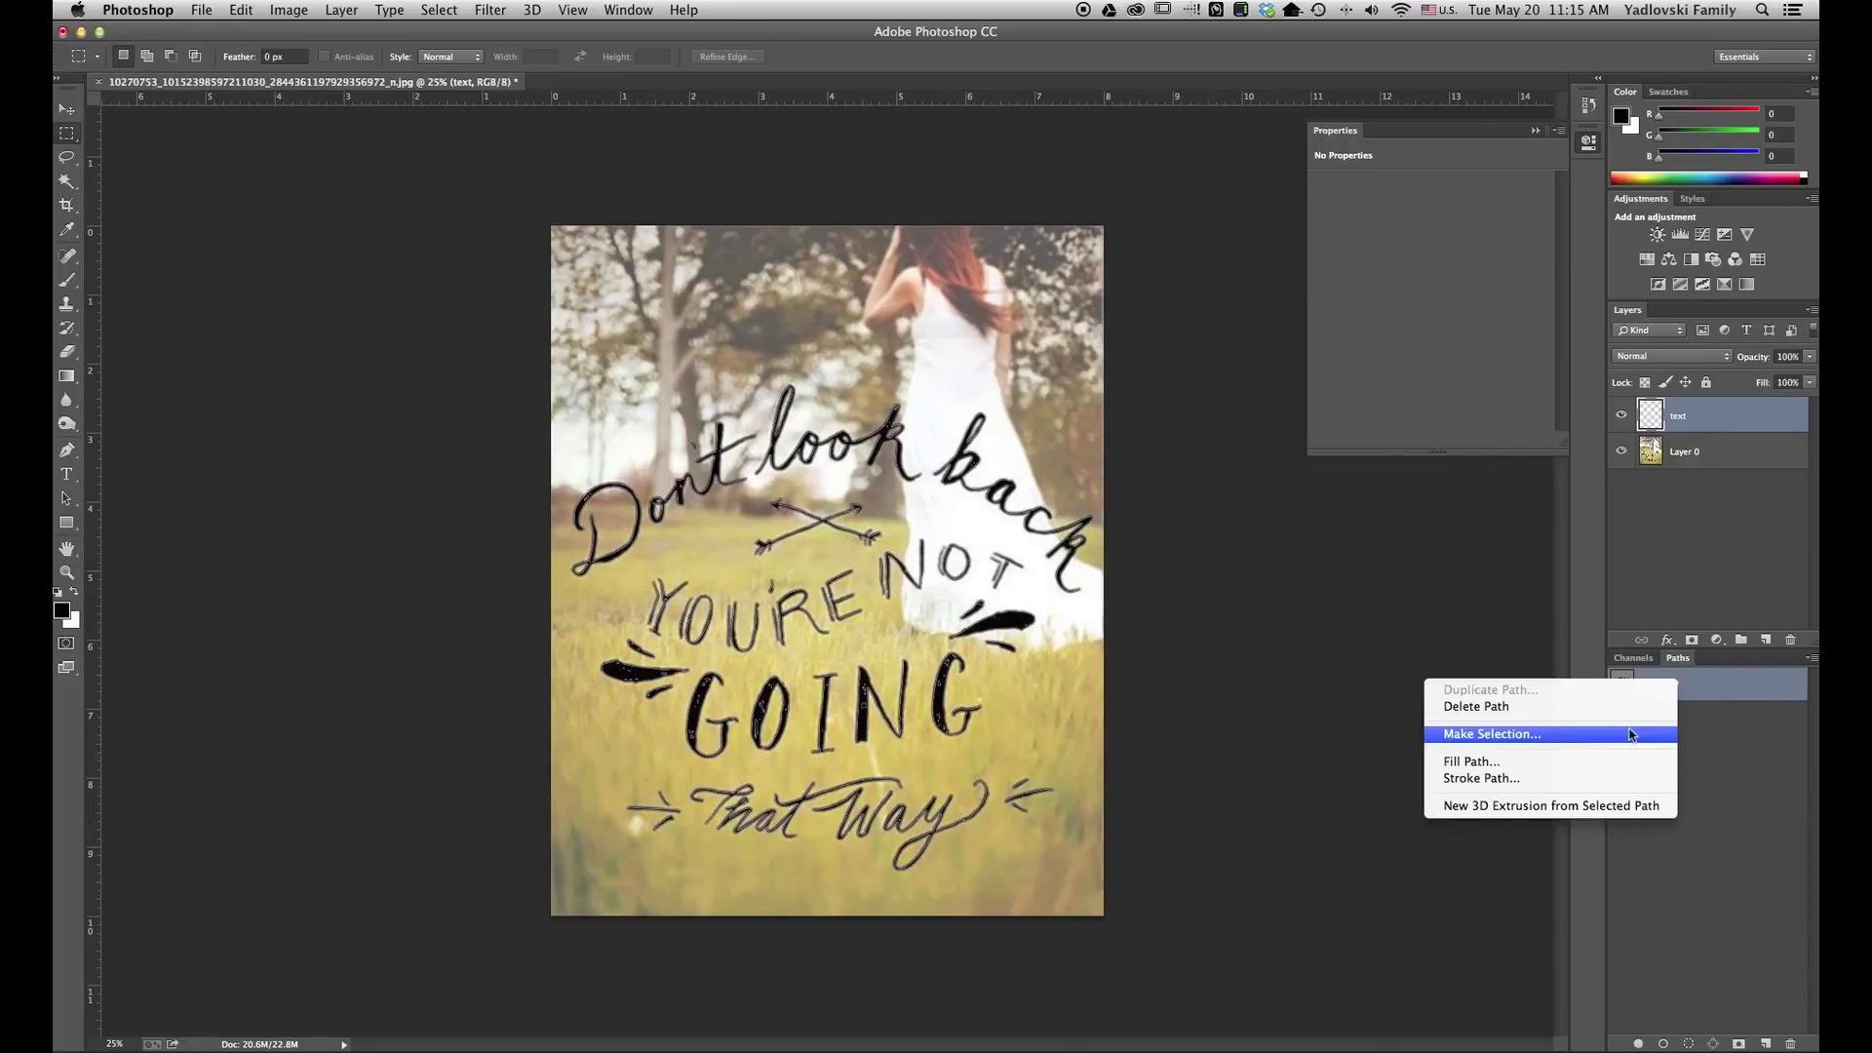
click(1616, 768)
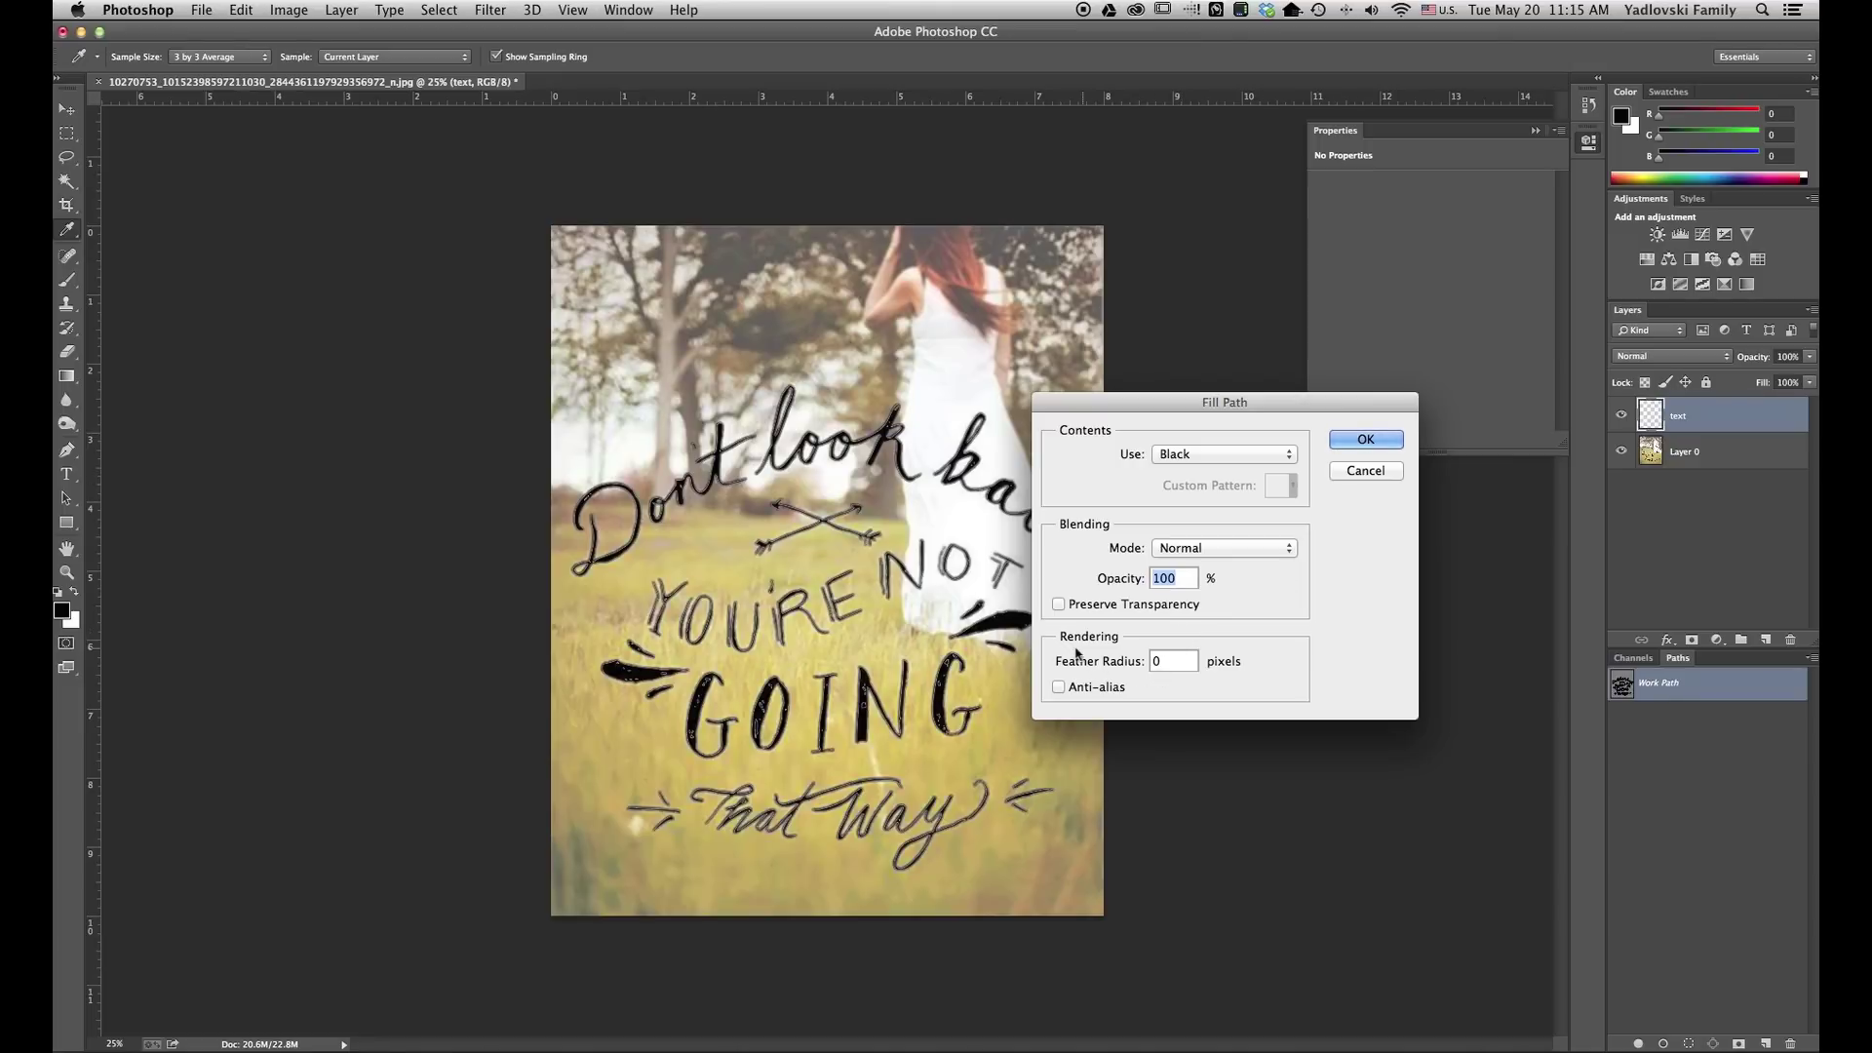
click(1059, 686)
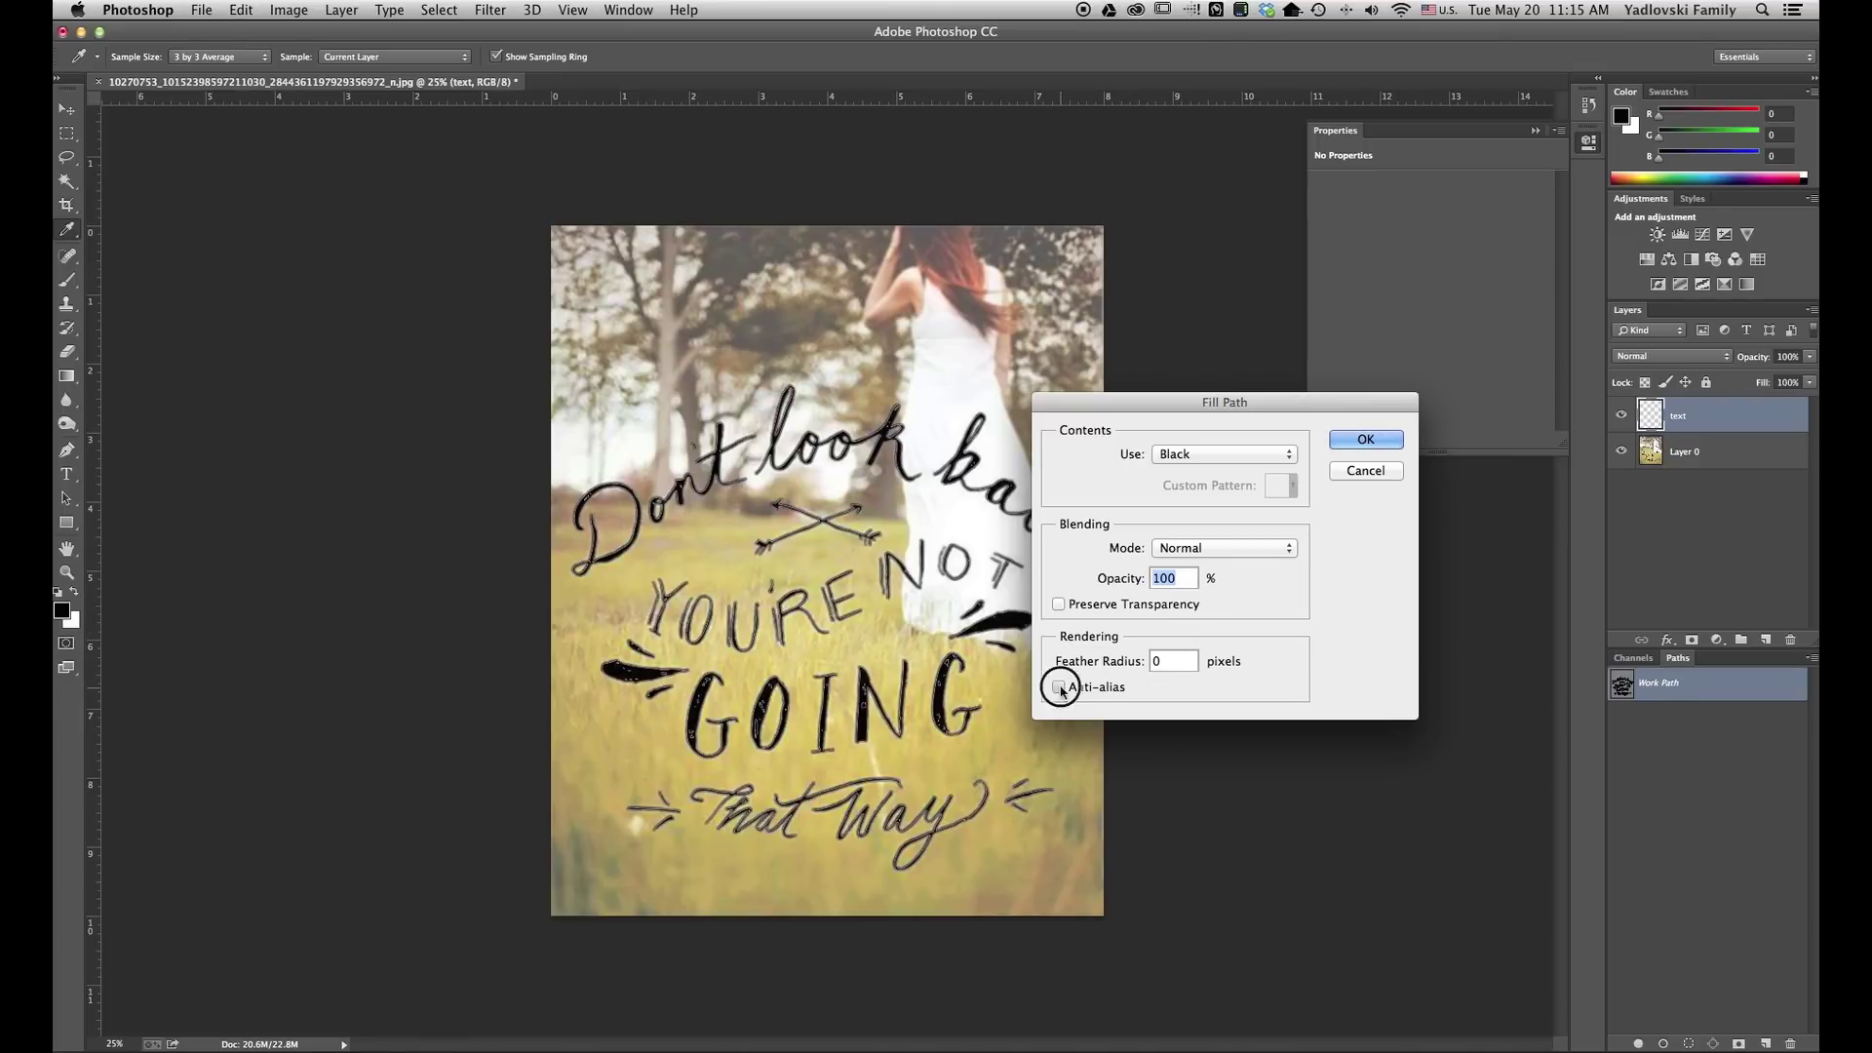
click(1364, 440)
key(m)
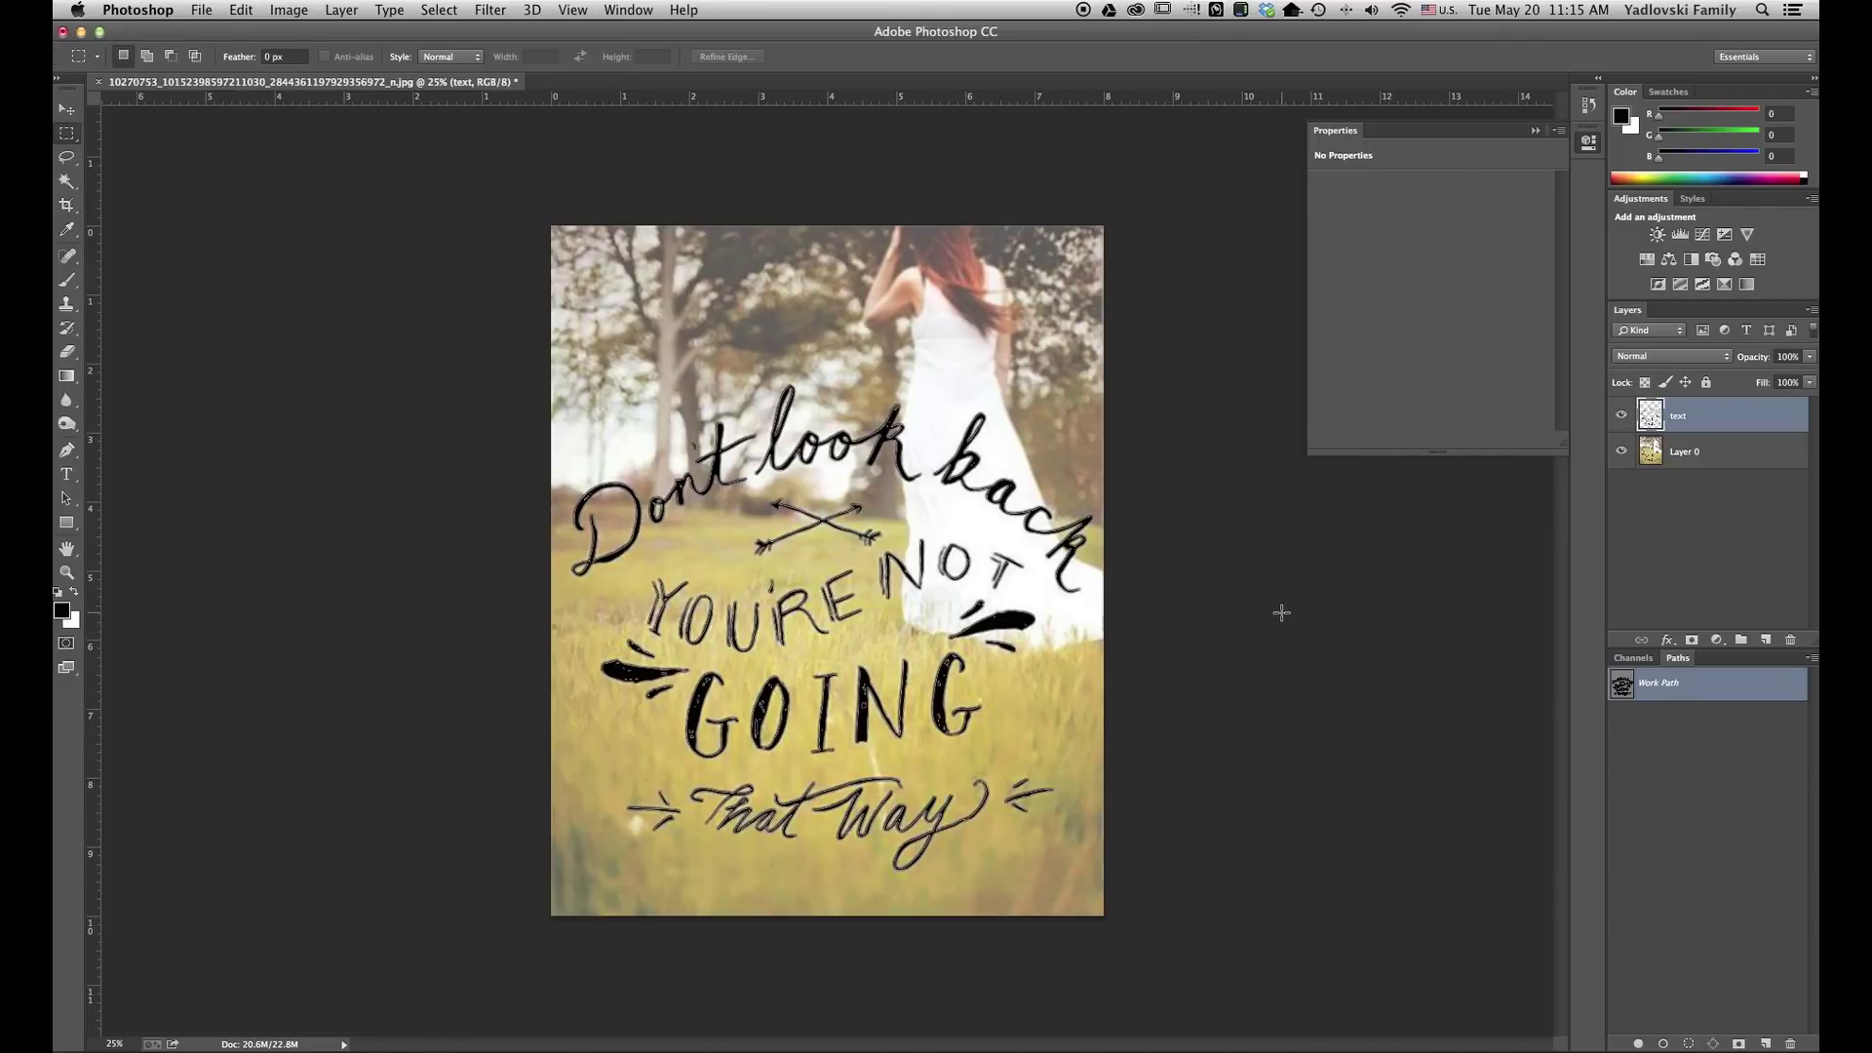
click(1663, 776)
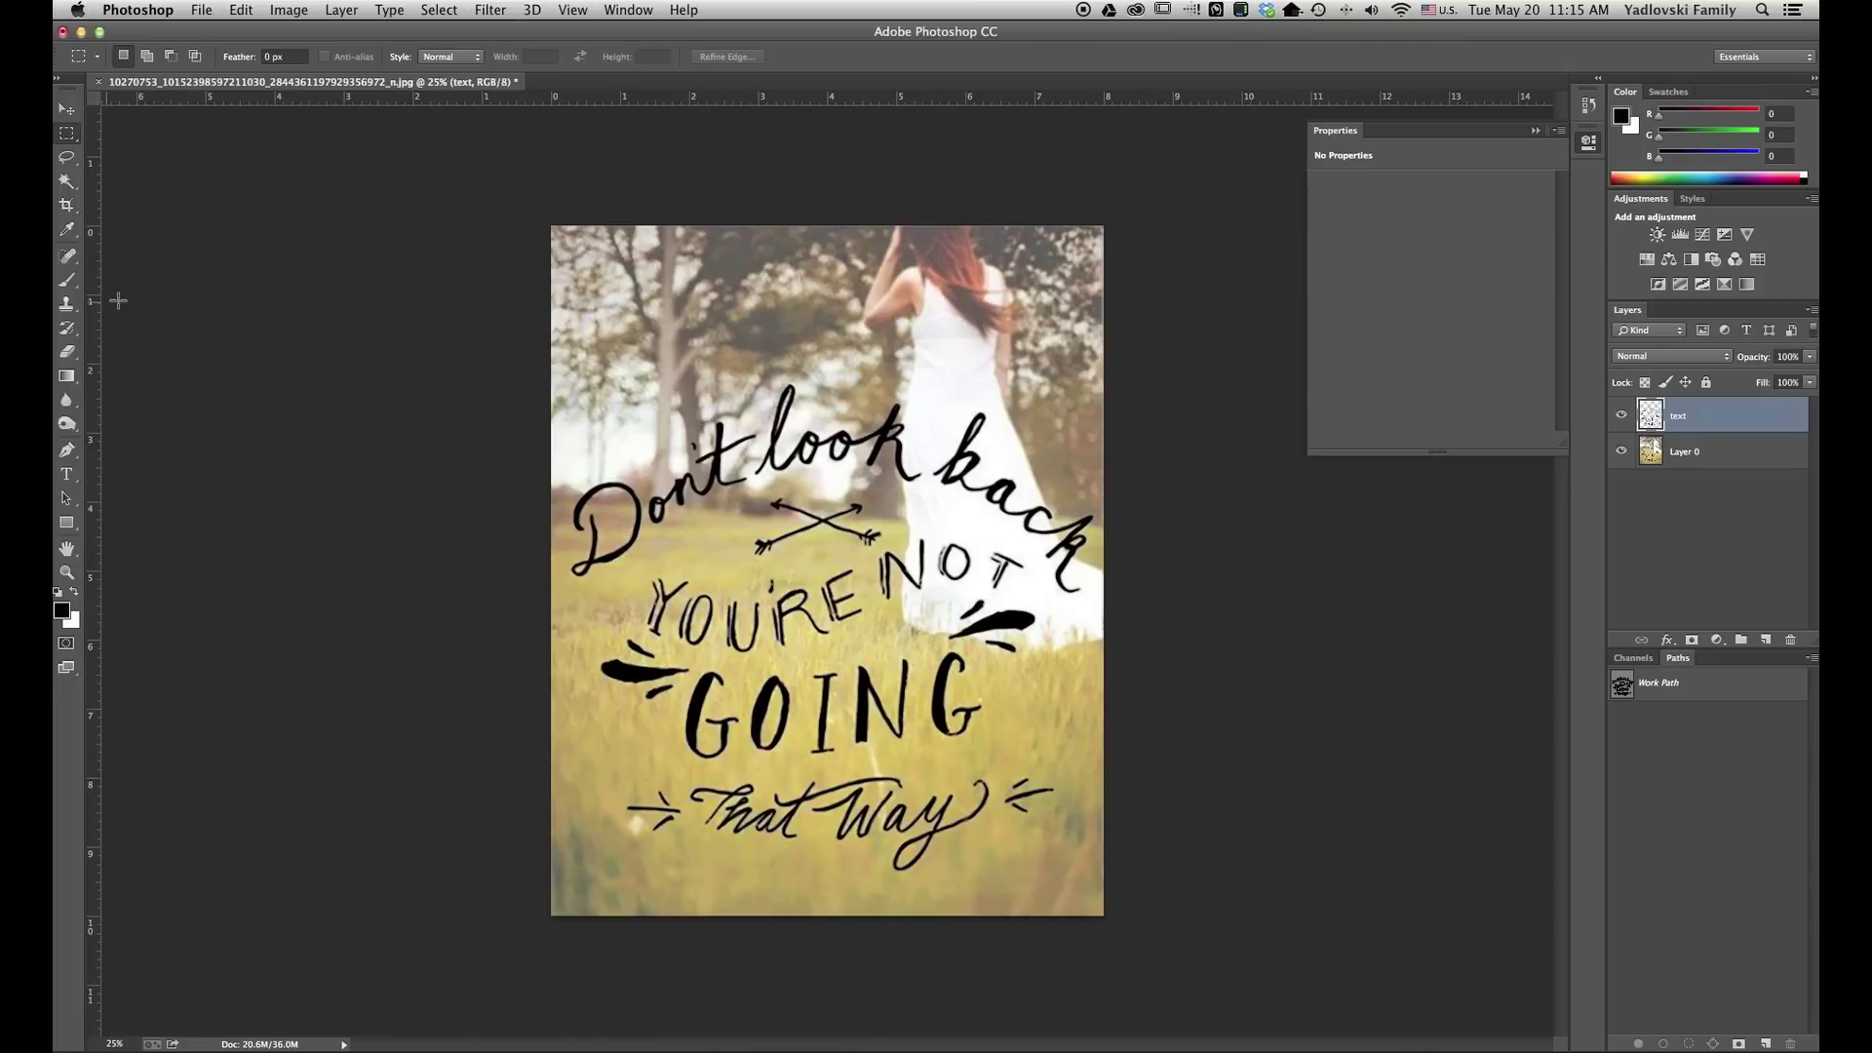
Step: Stroke the lettering's work path on the text layer with the Brush at 100% hardness, without simulated pressure, and deselect the path
click(68, 285)
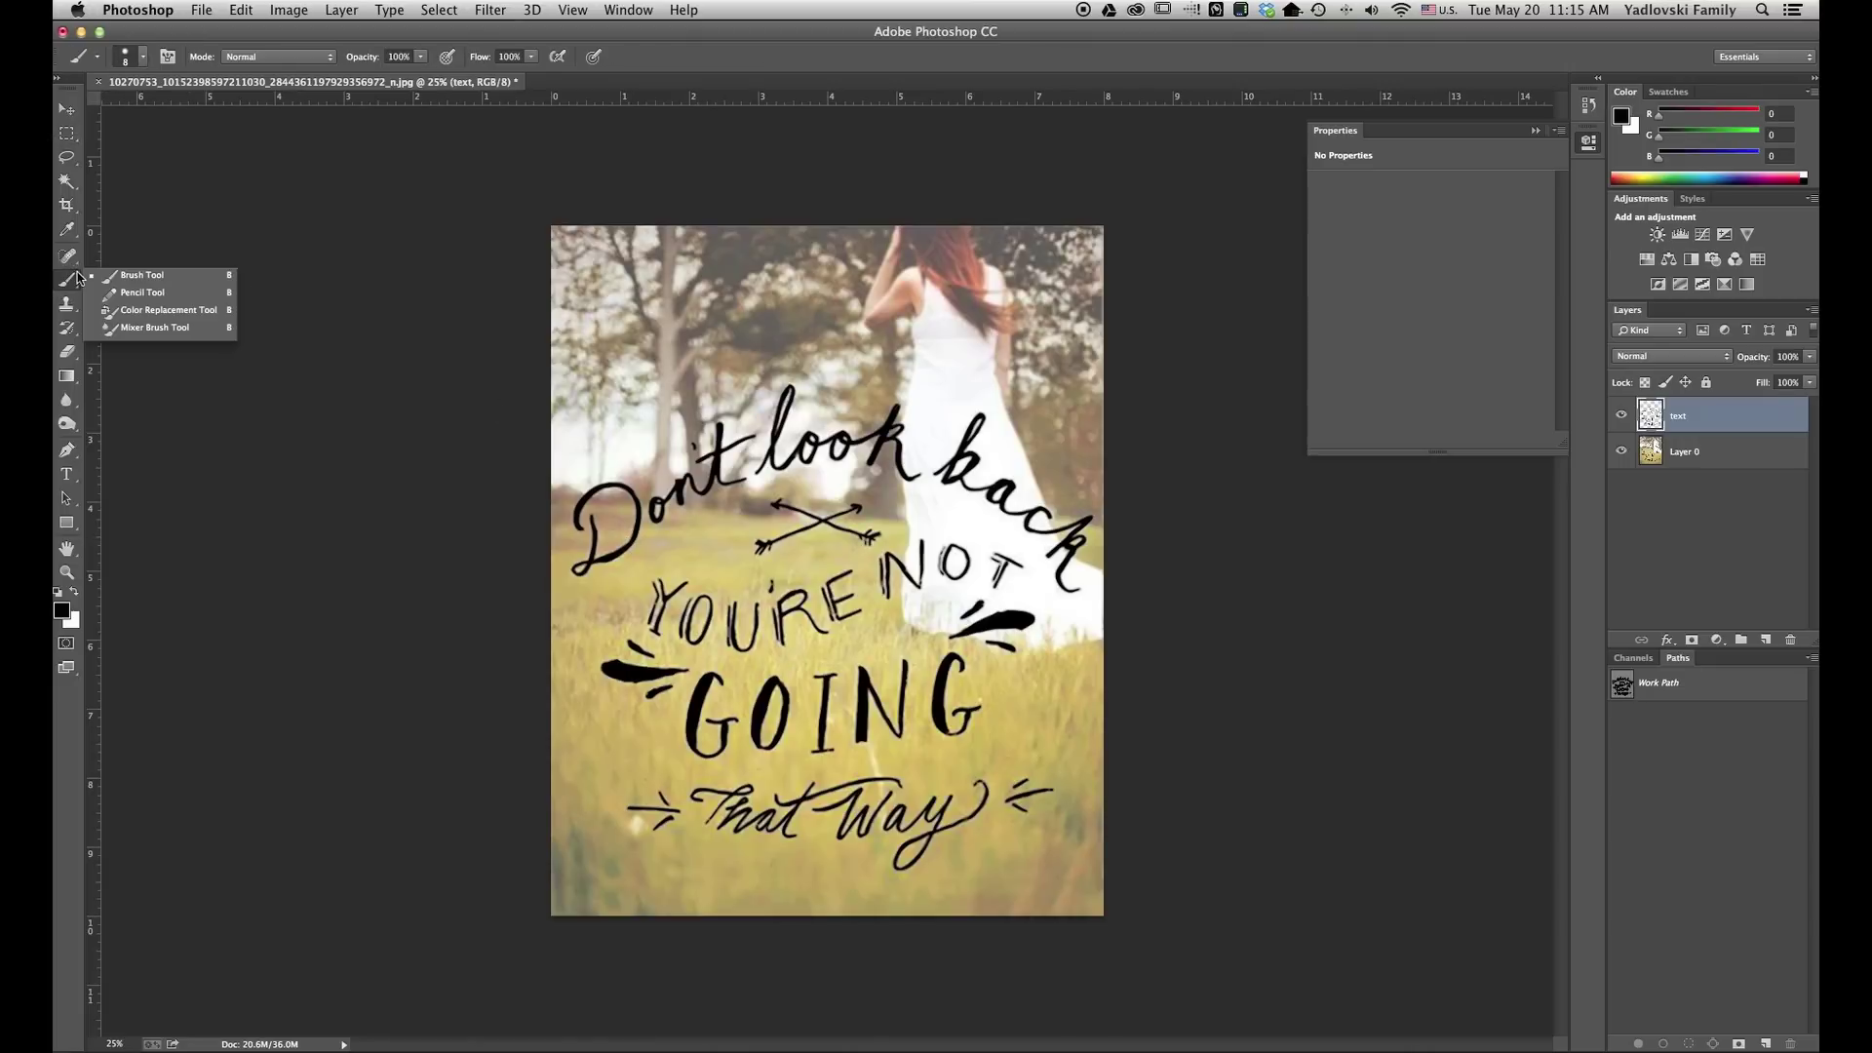
click(146, 278)
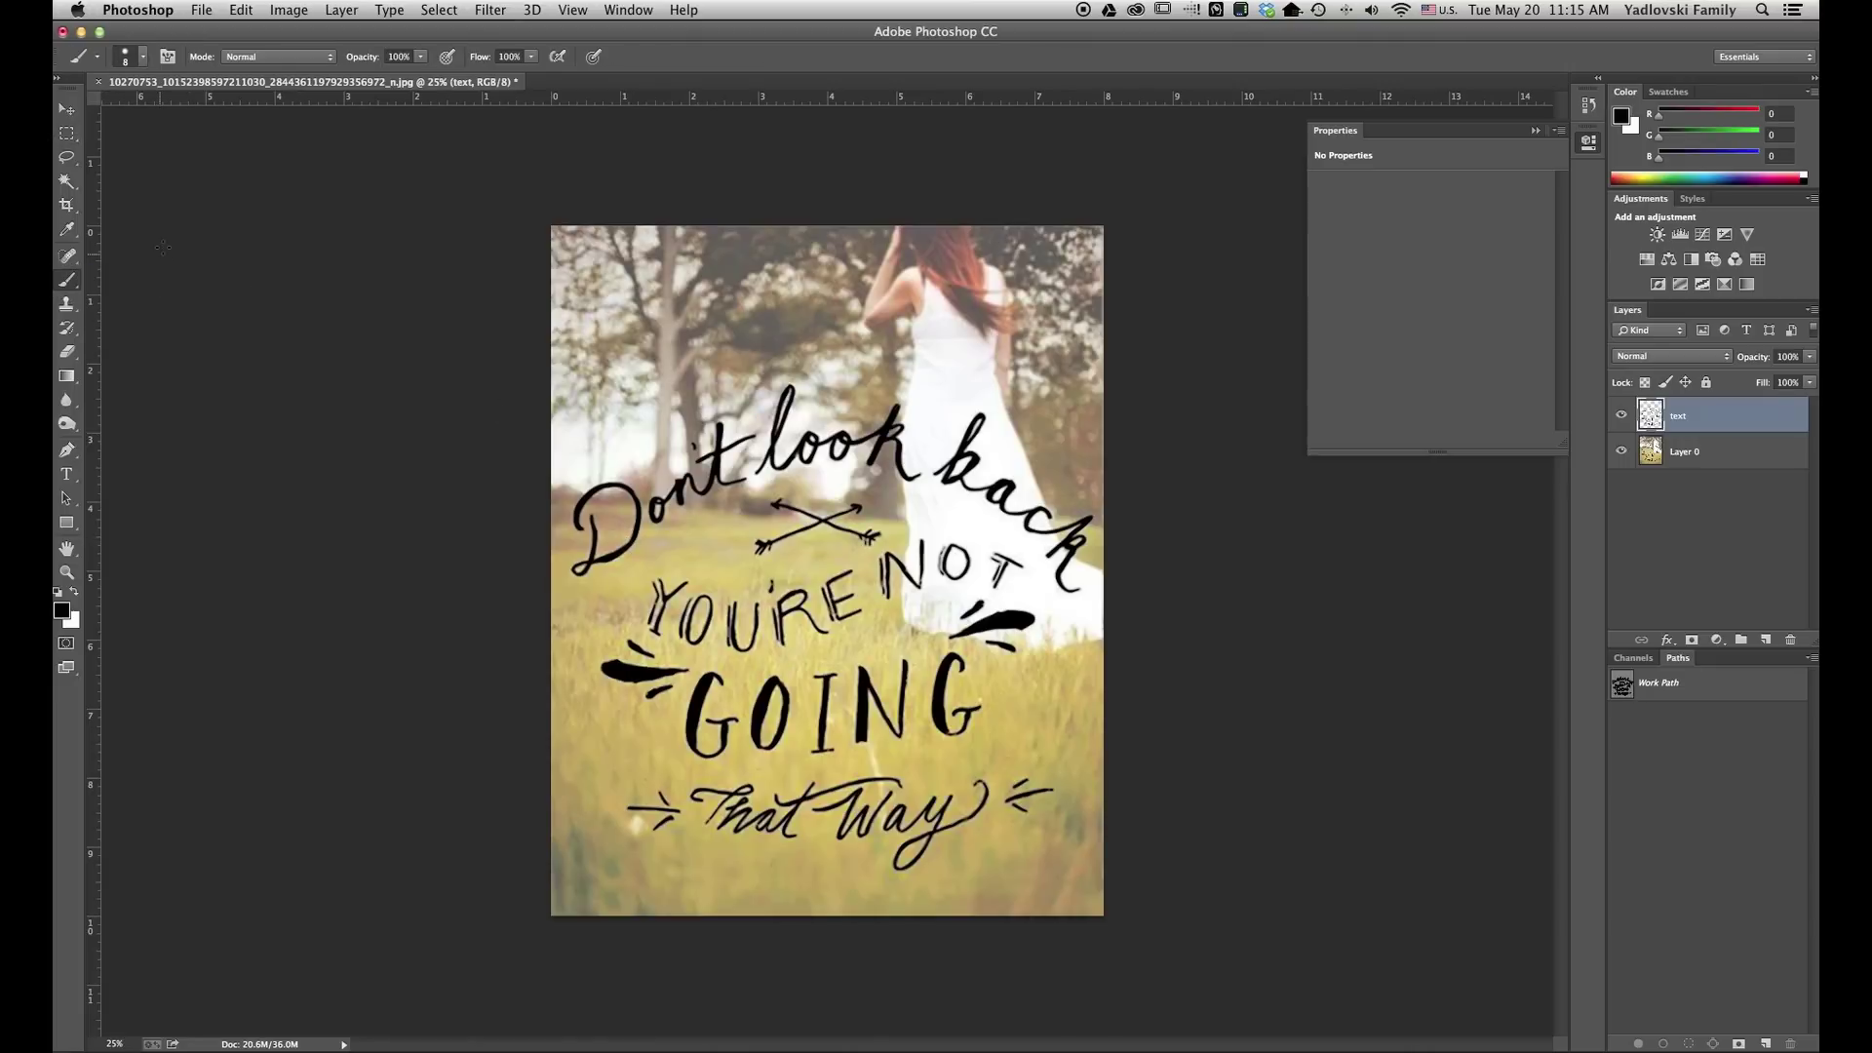
click(142, 57)
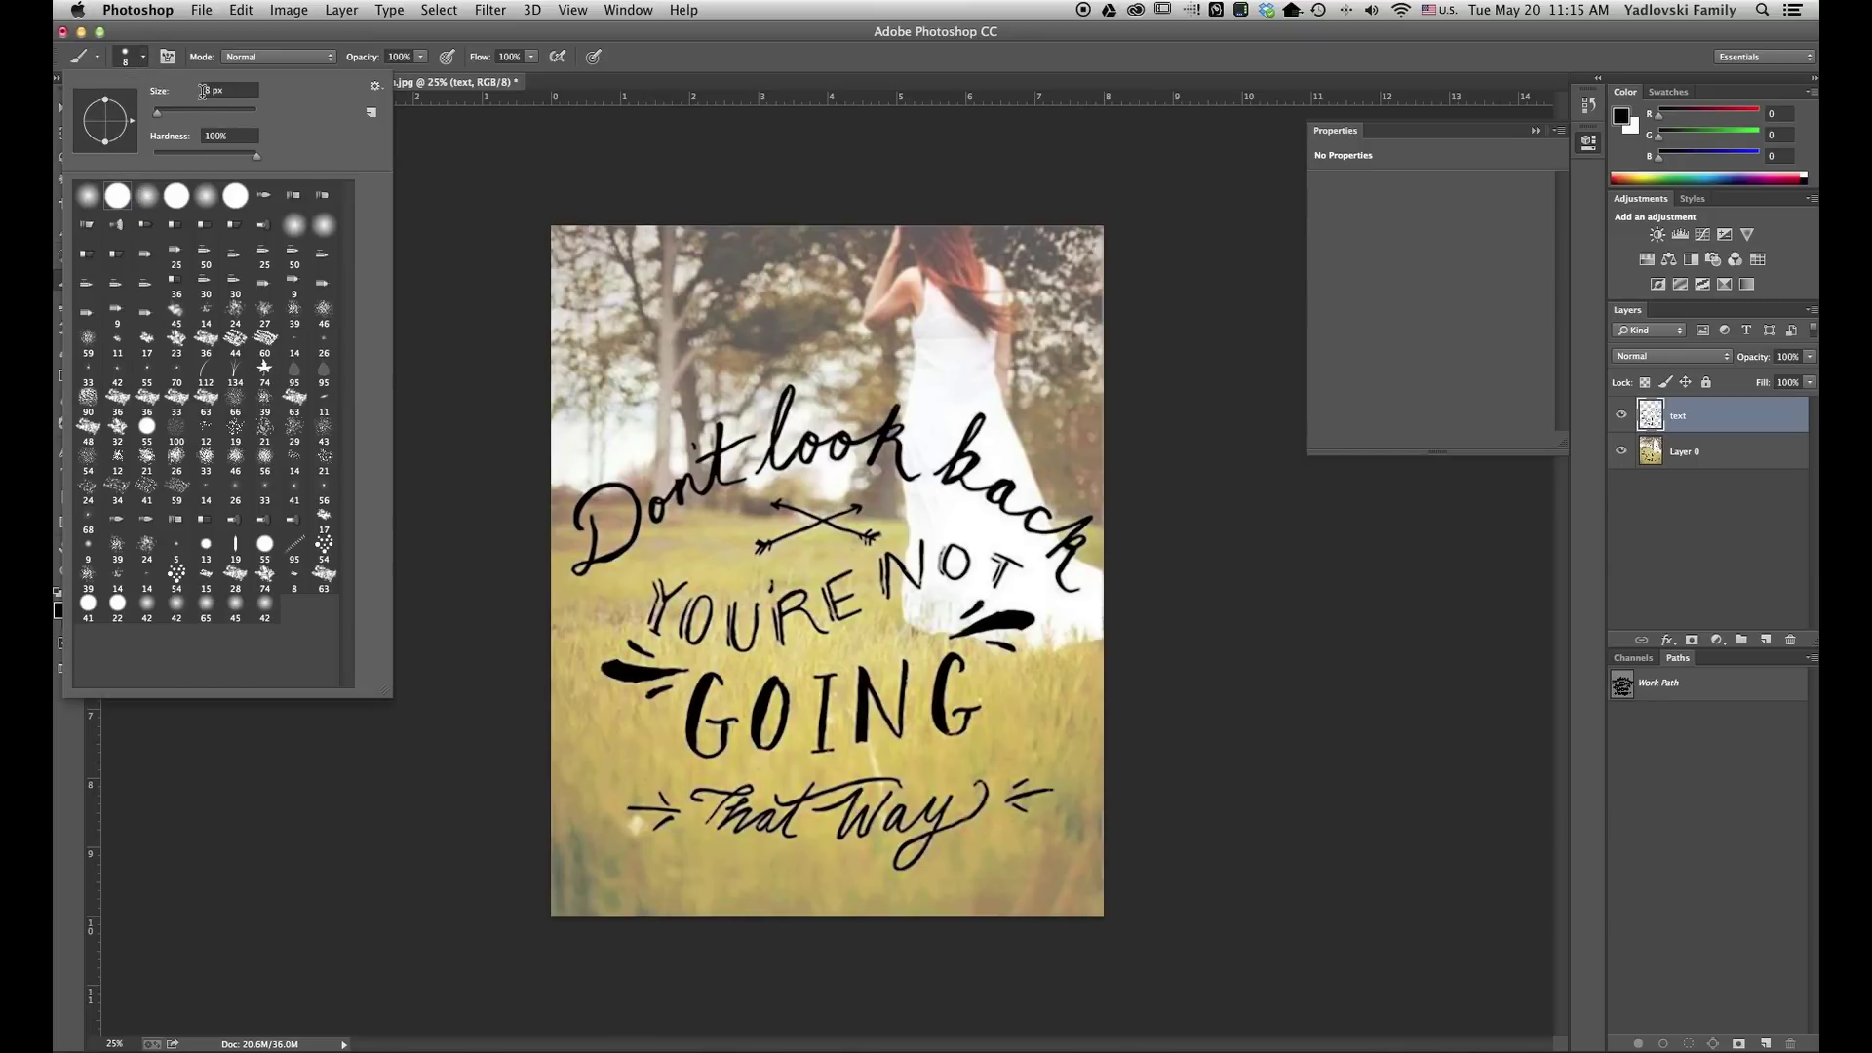
click(420, 252)
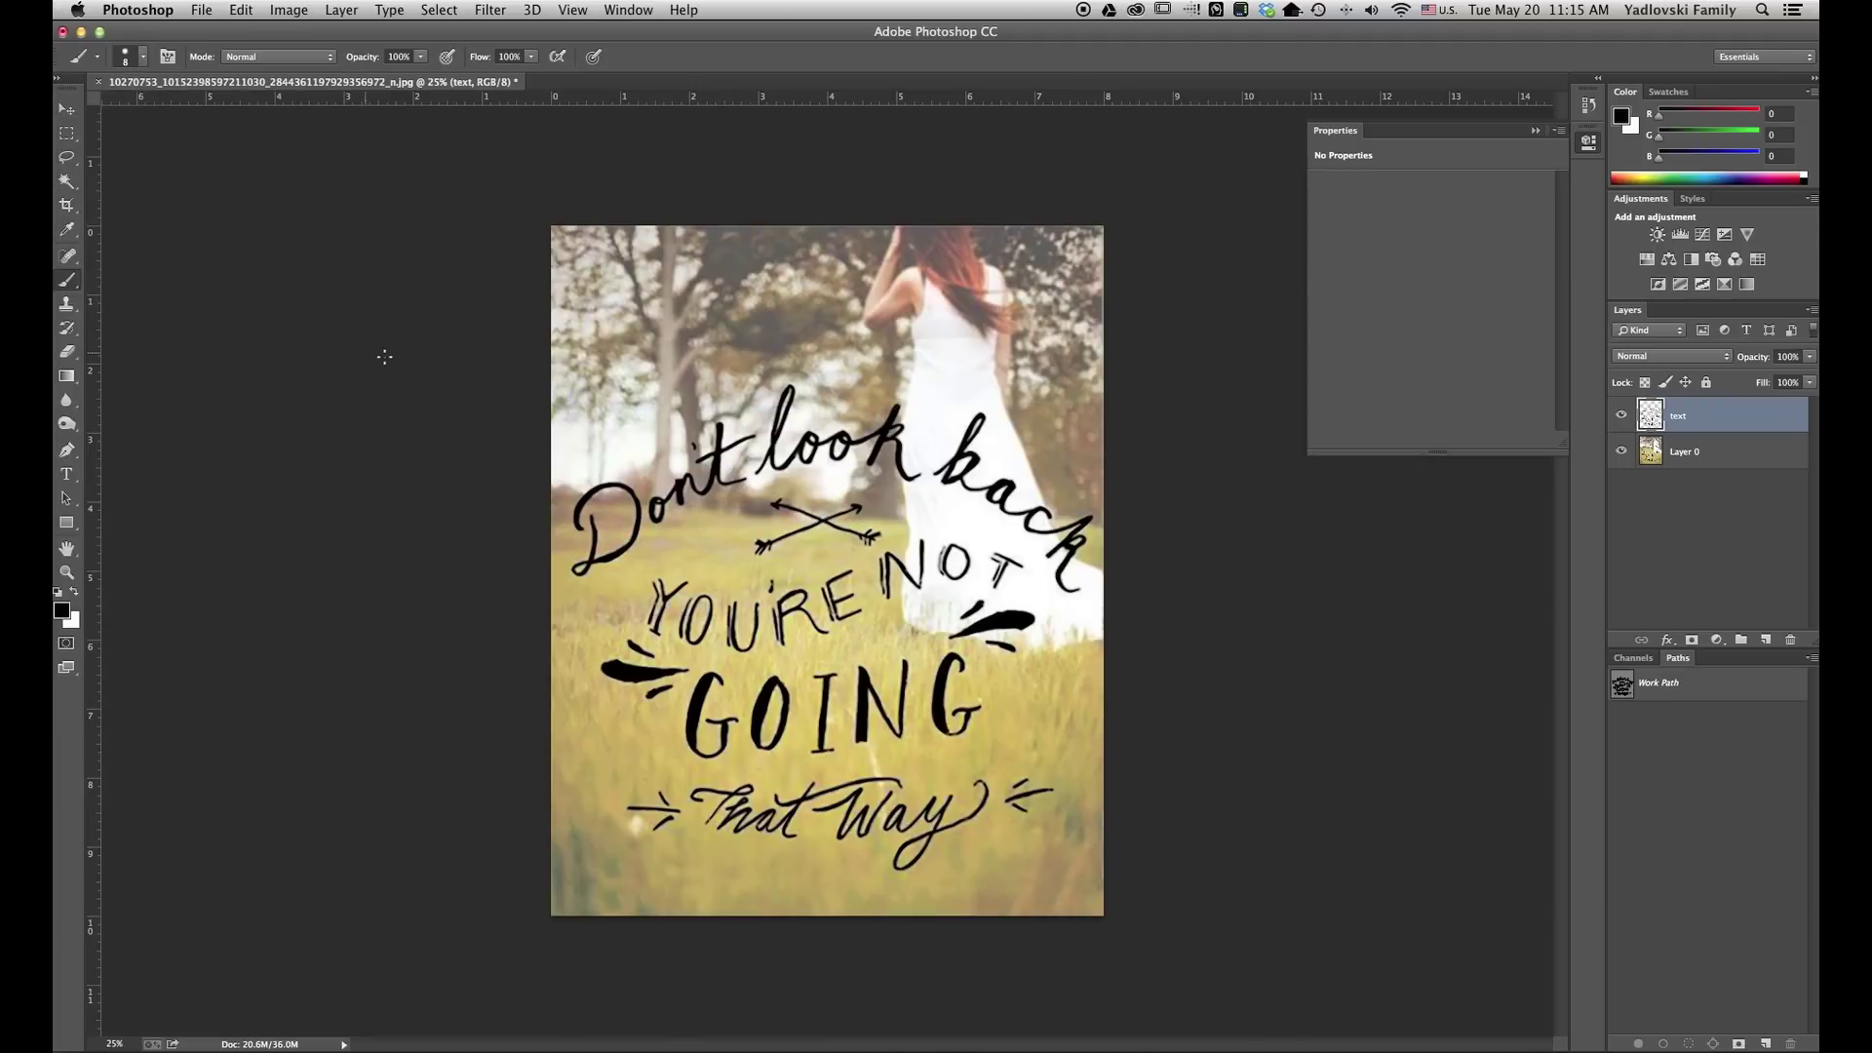
click(1682, 686)
right_click(1677, 689)
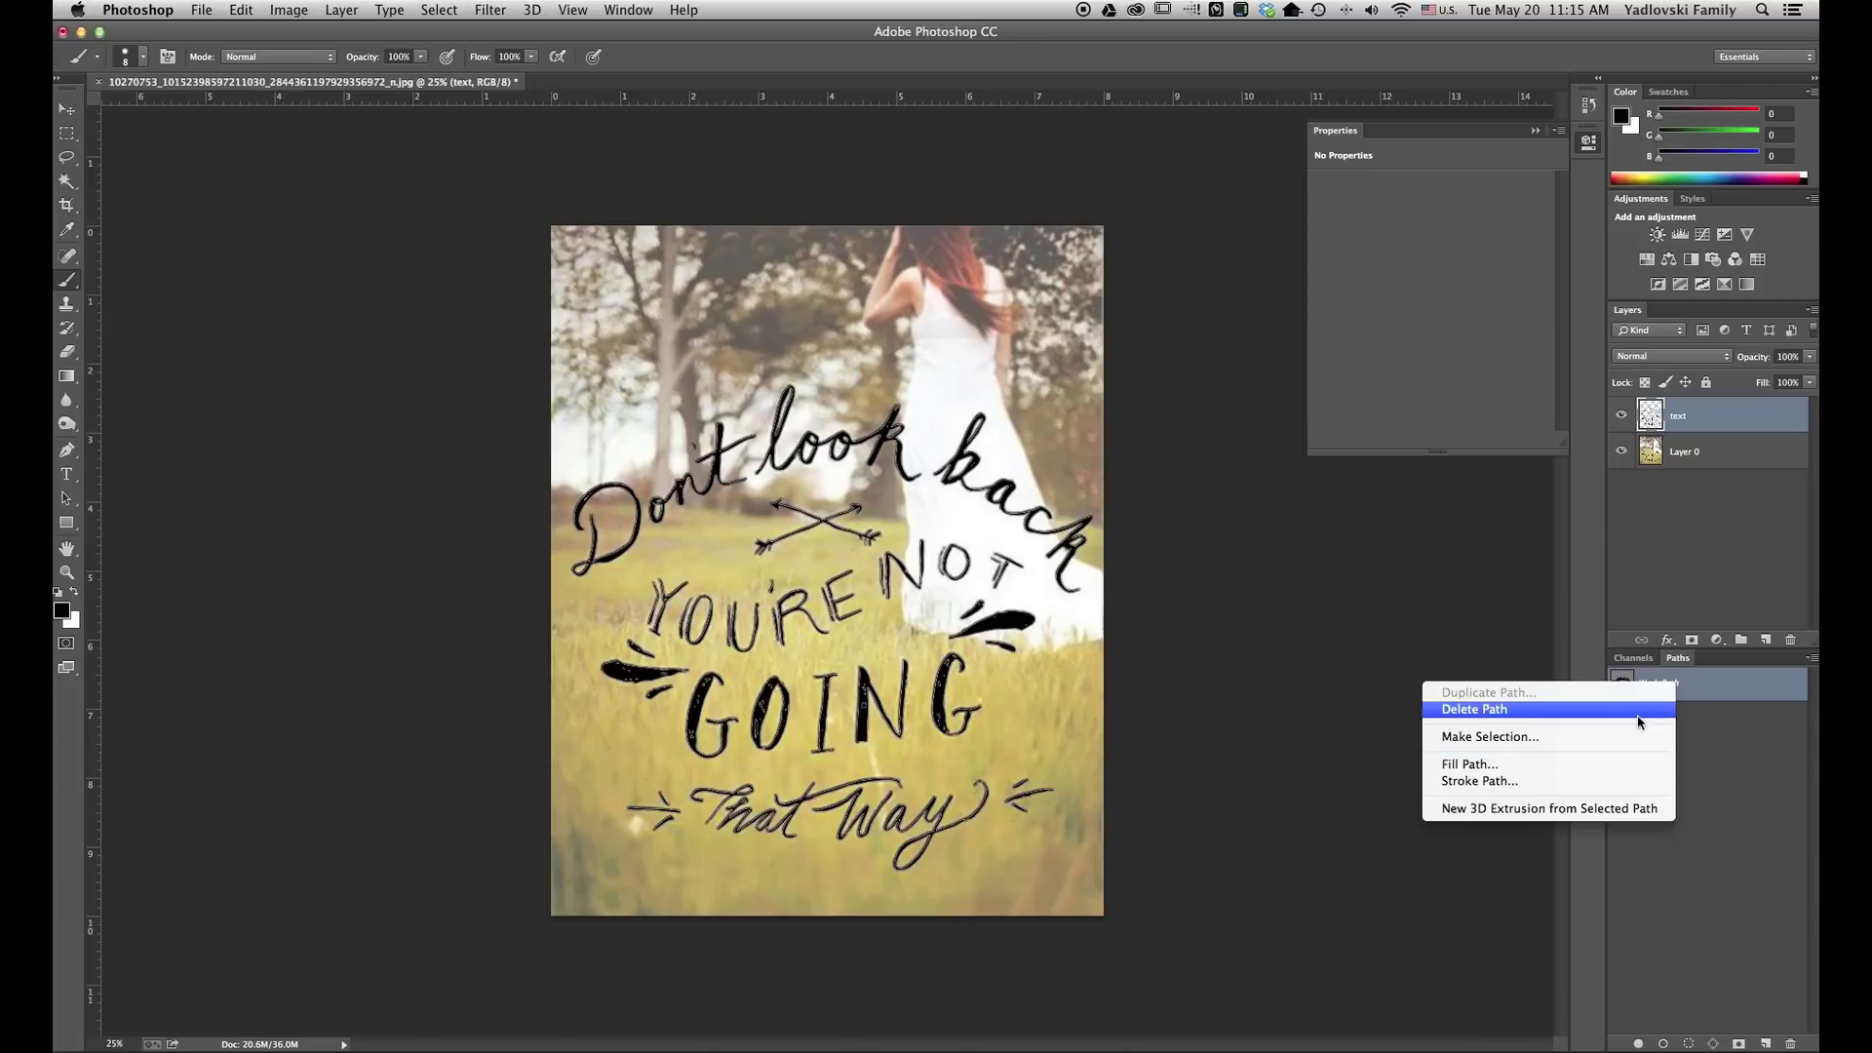
click(1522, 786)
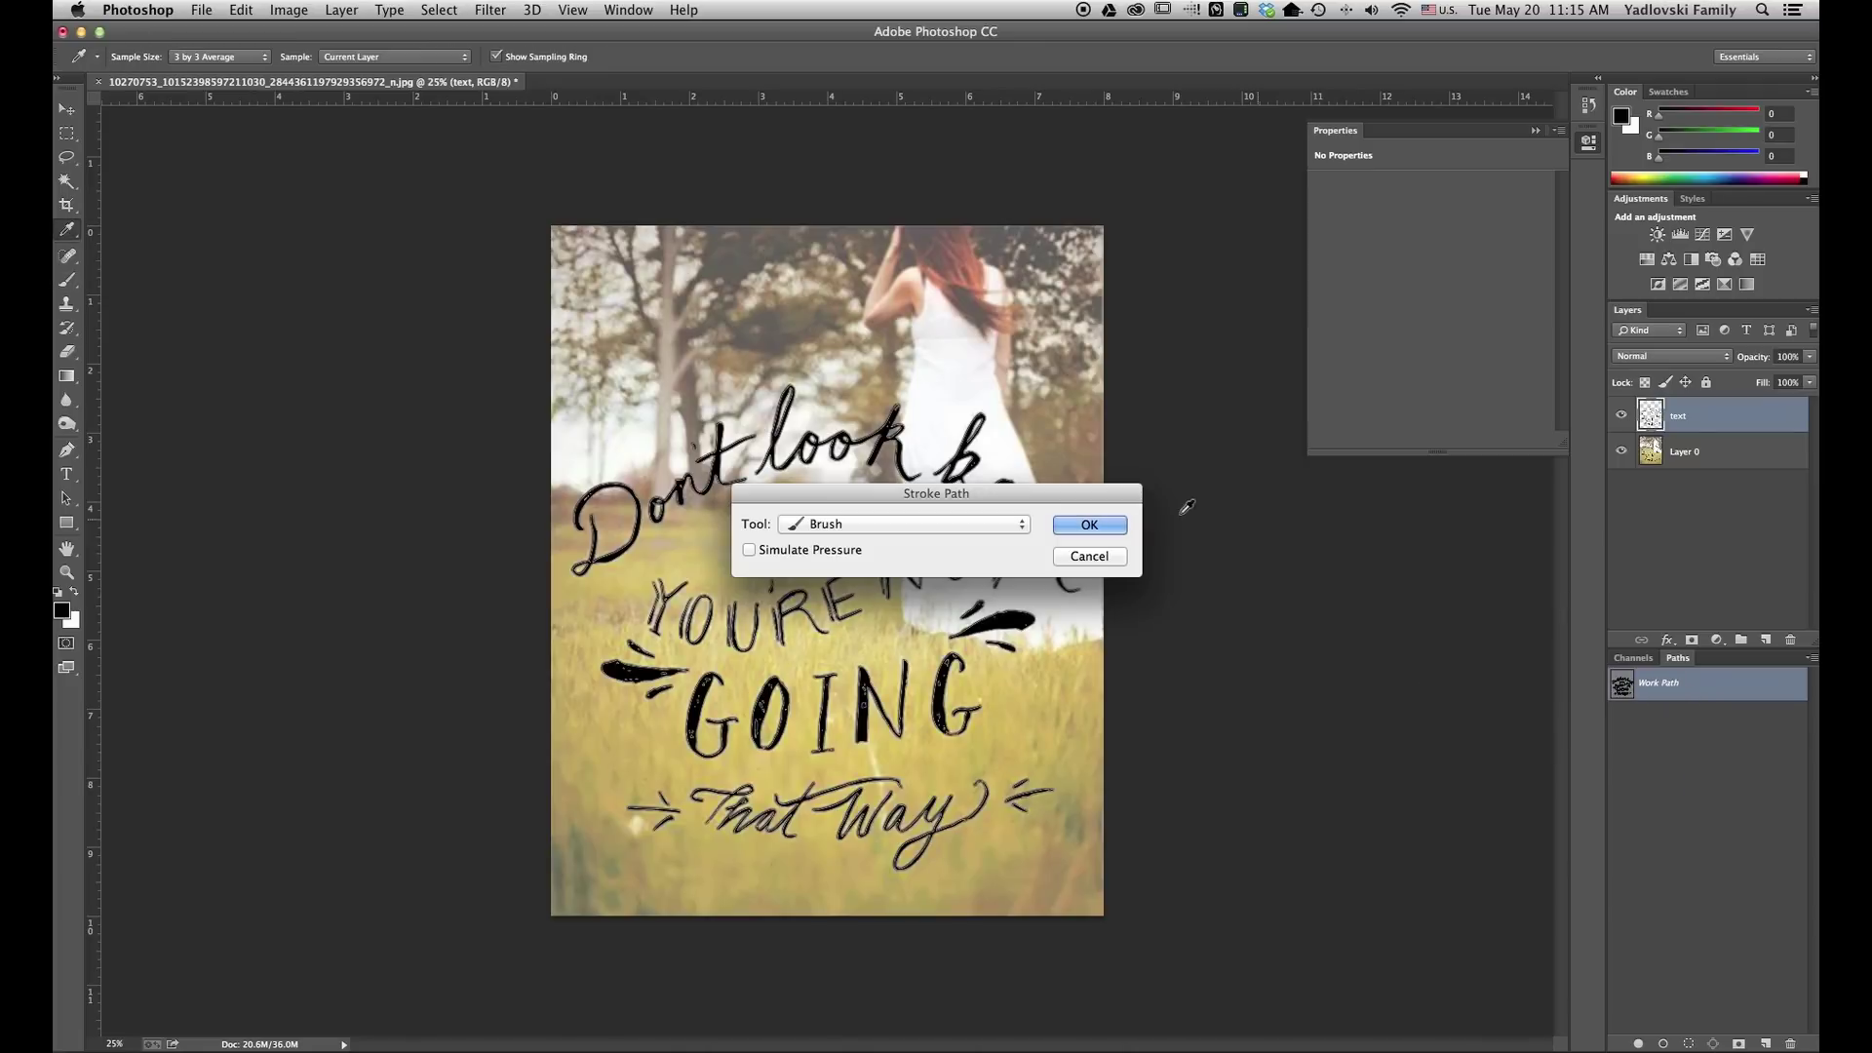
click(892, 530)
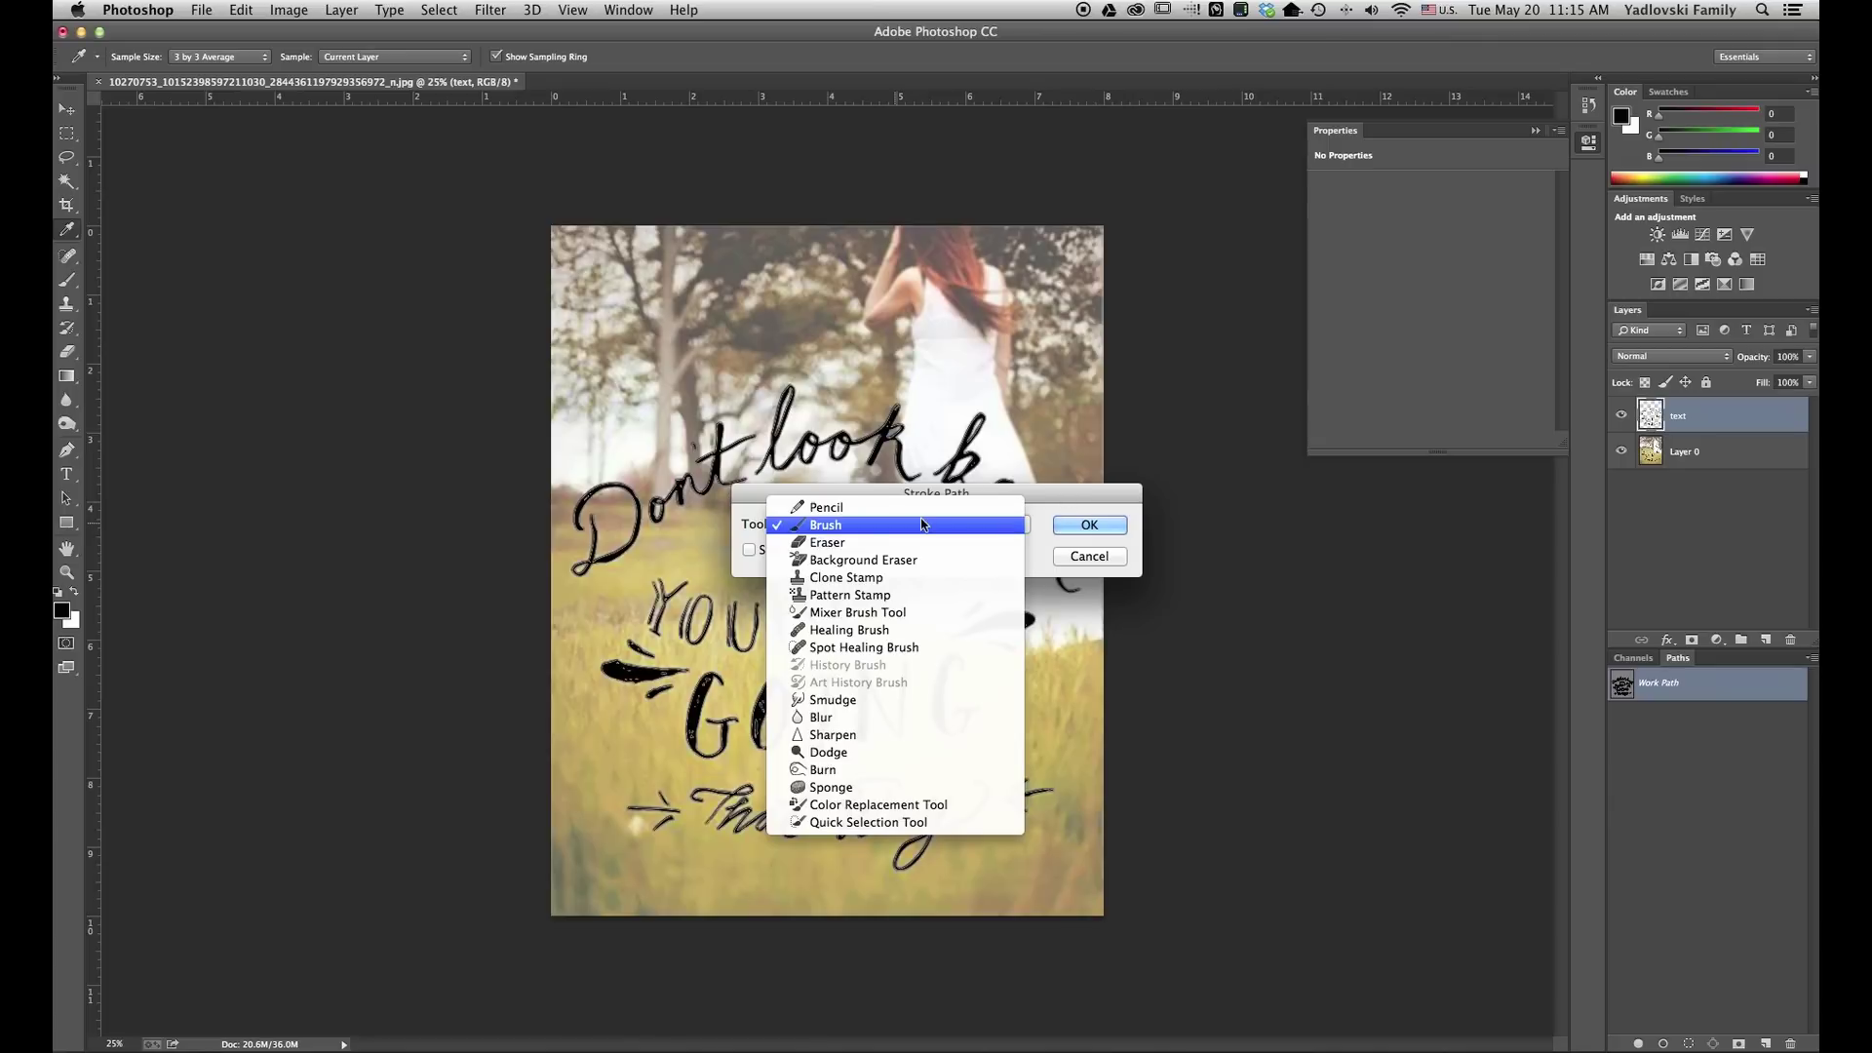
click(844, 528)
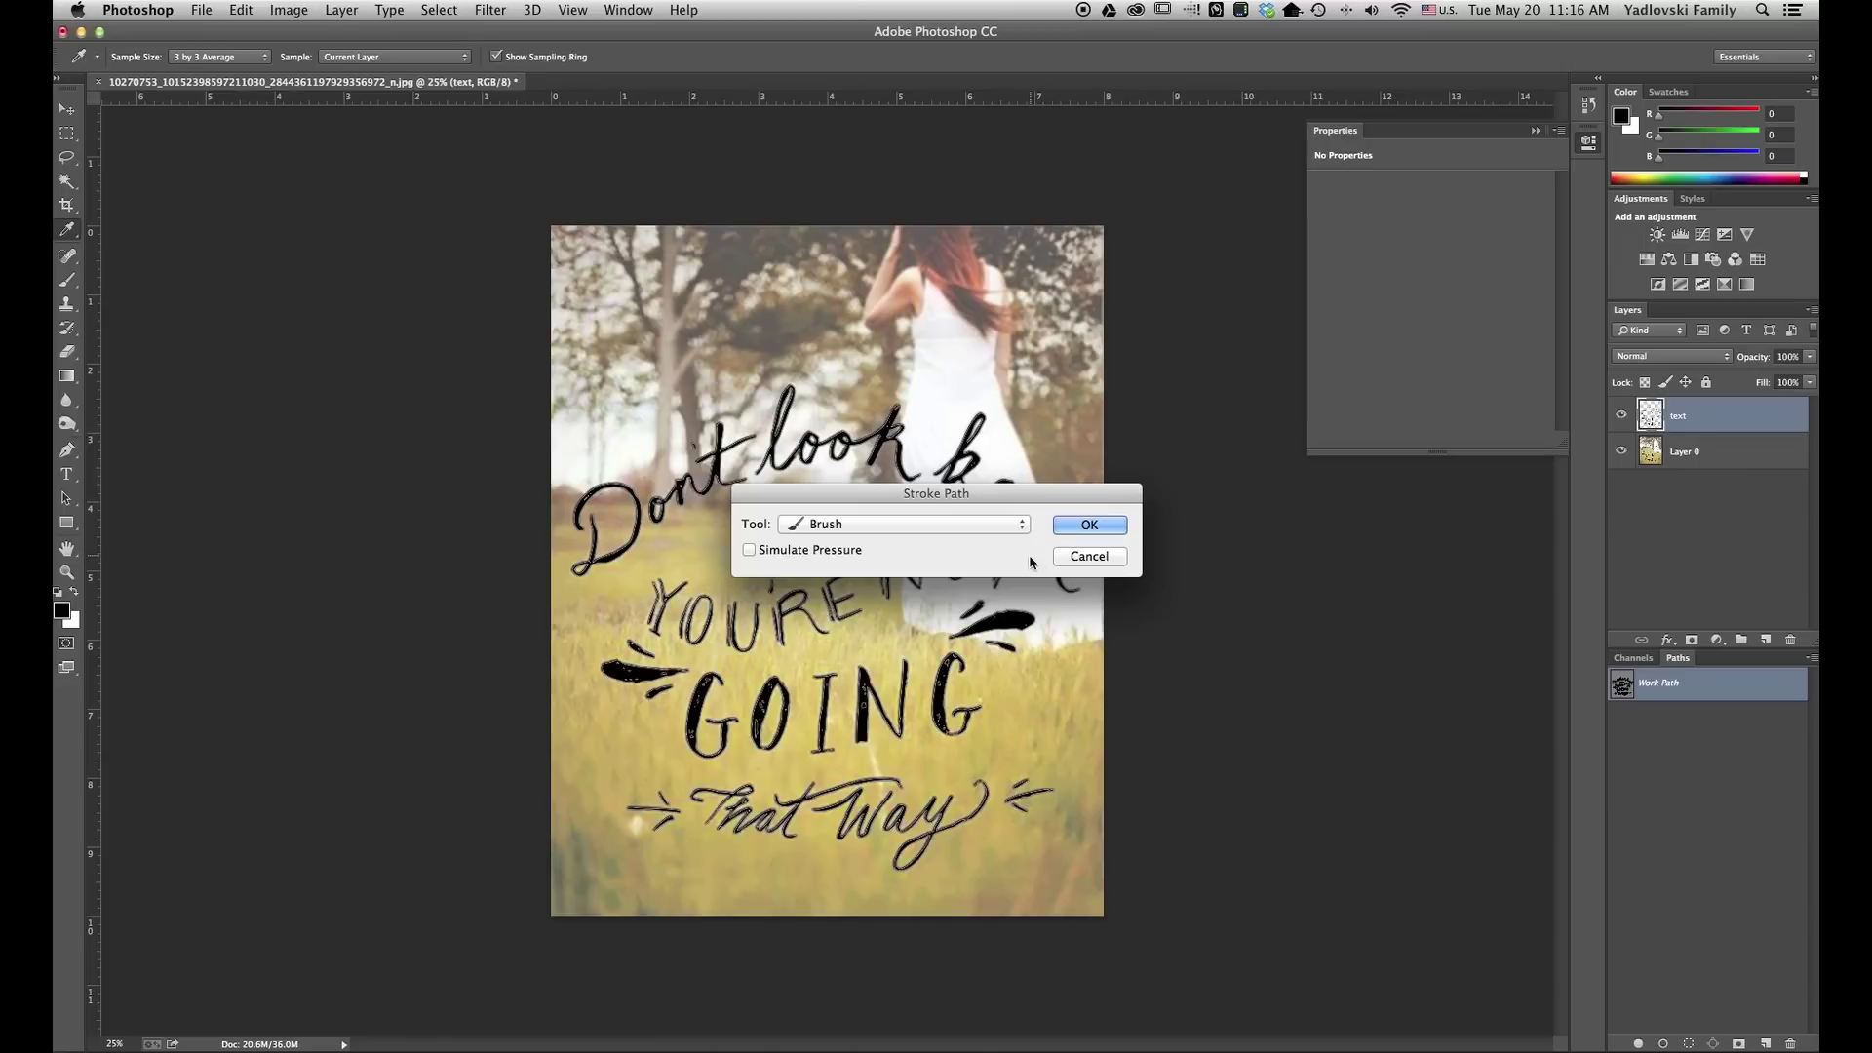
click(1082, 524)
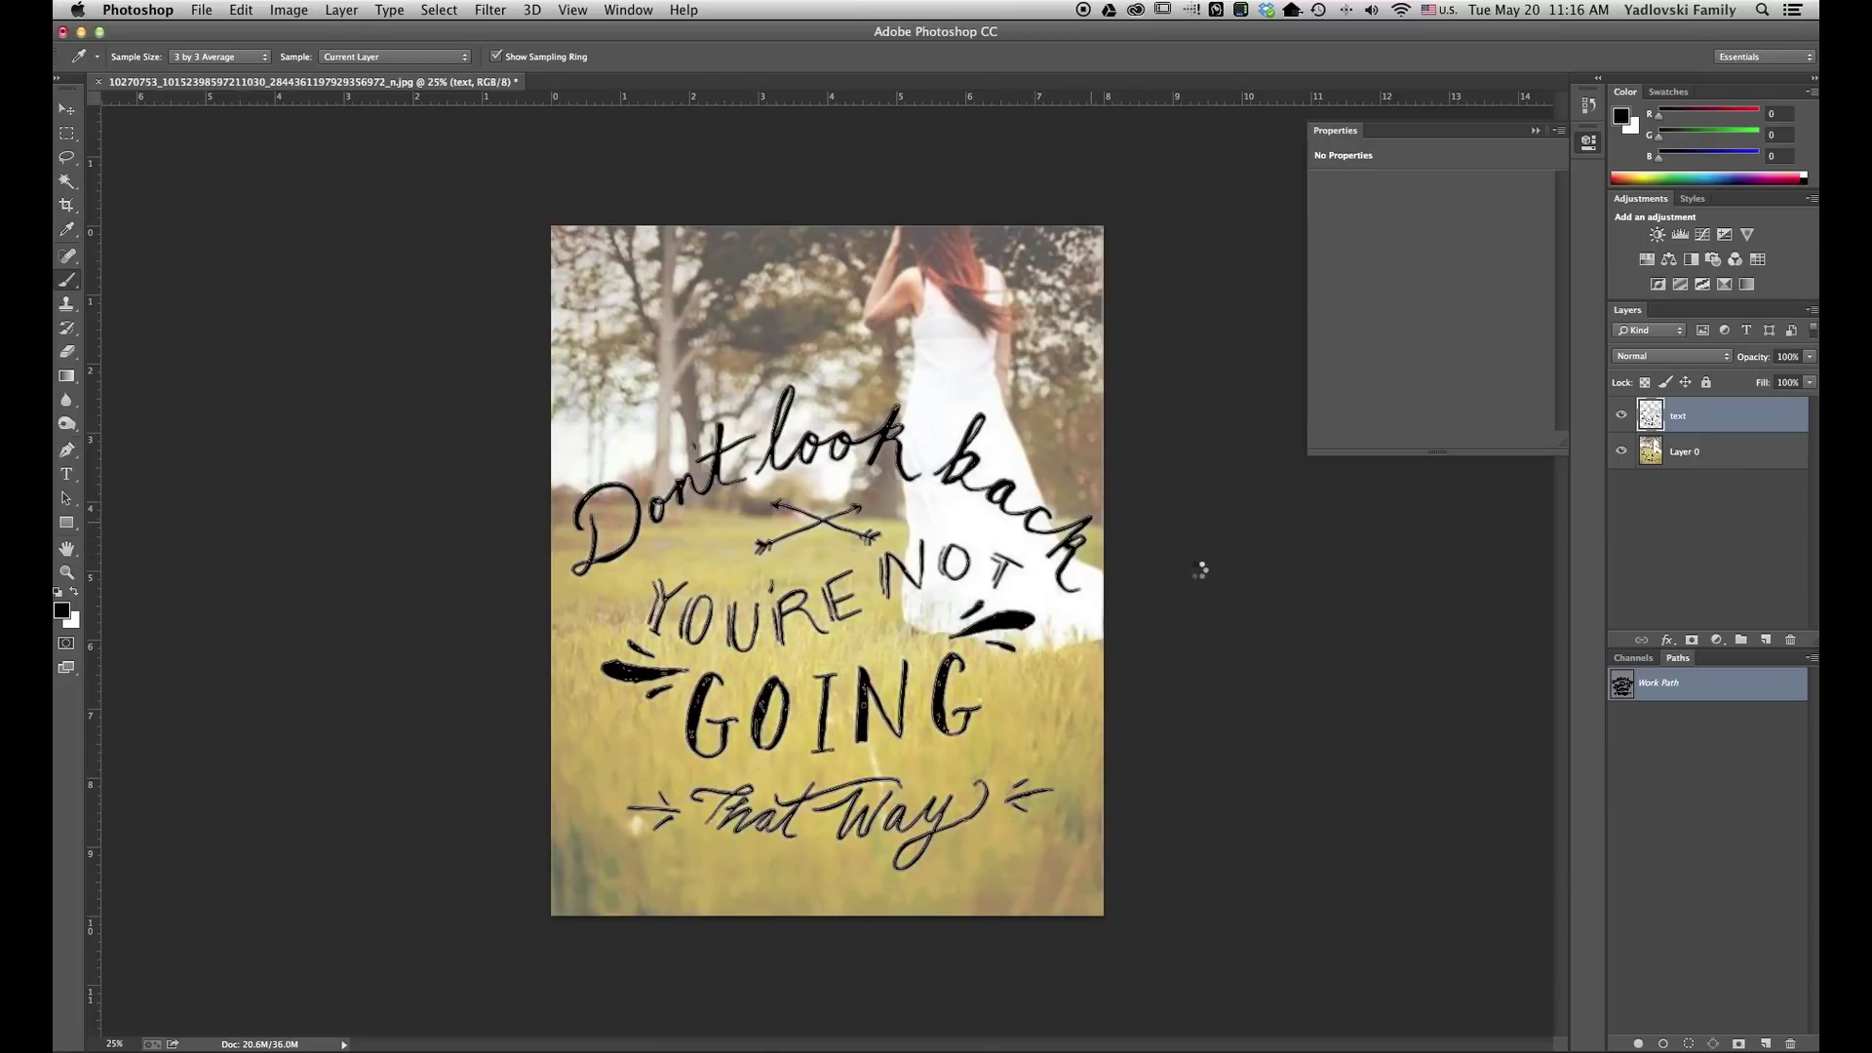
key(b)
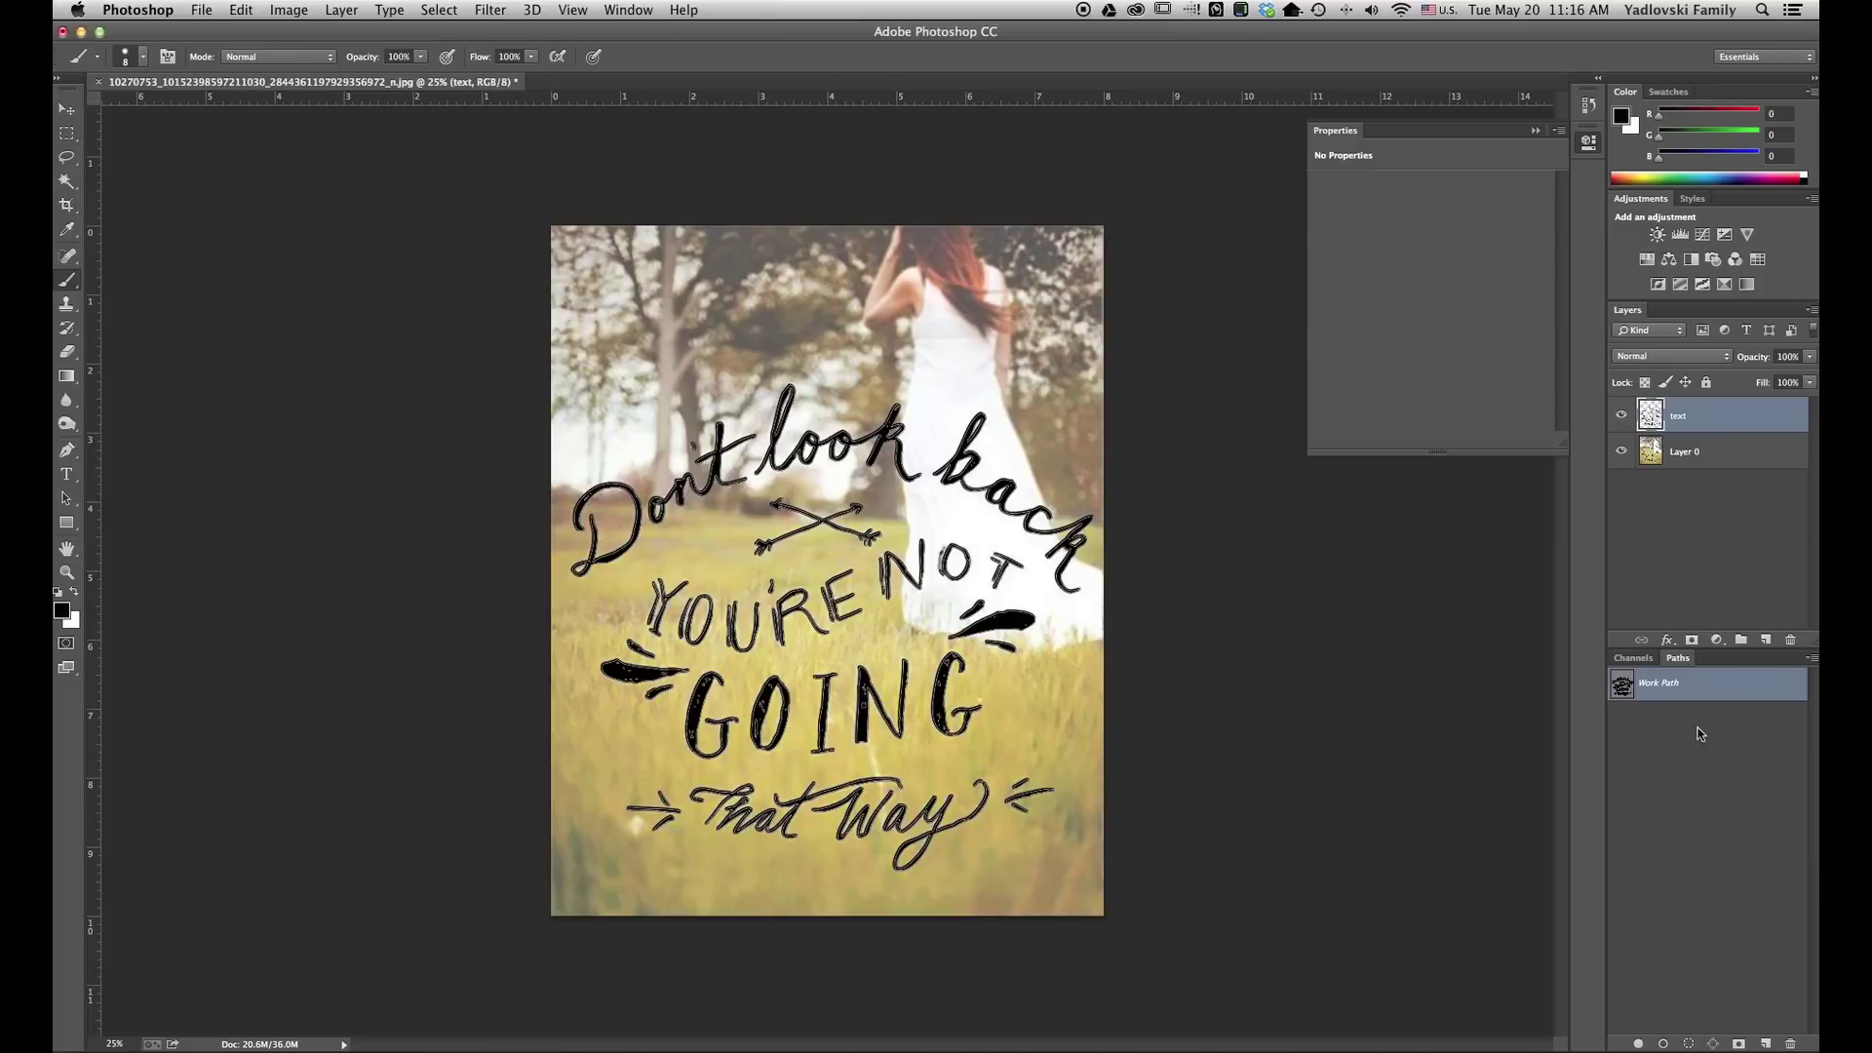
click(1682, 762)
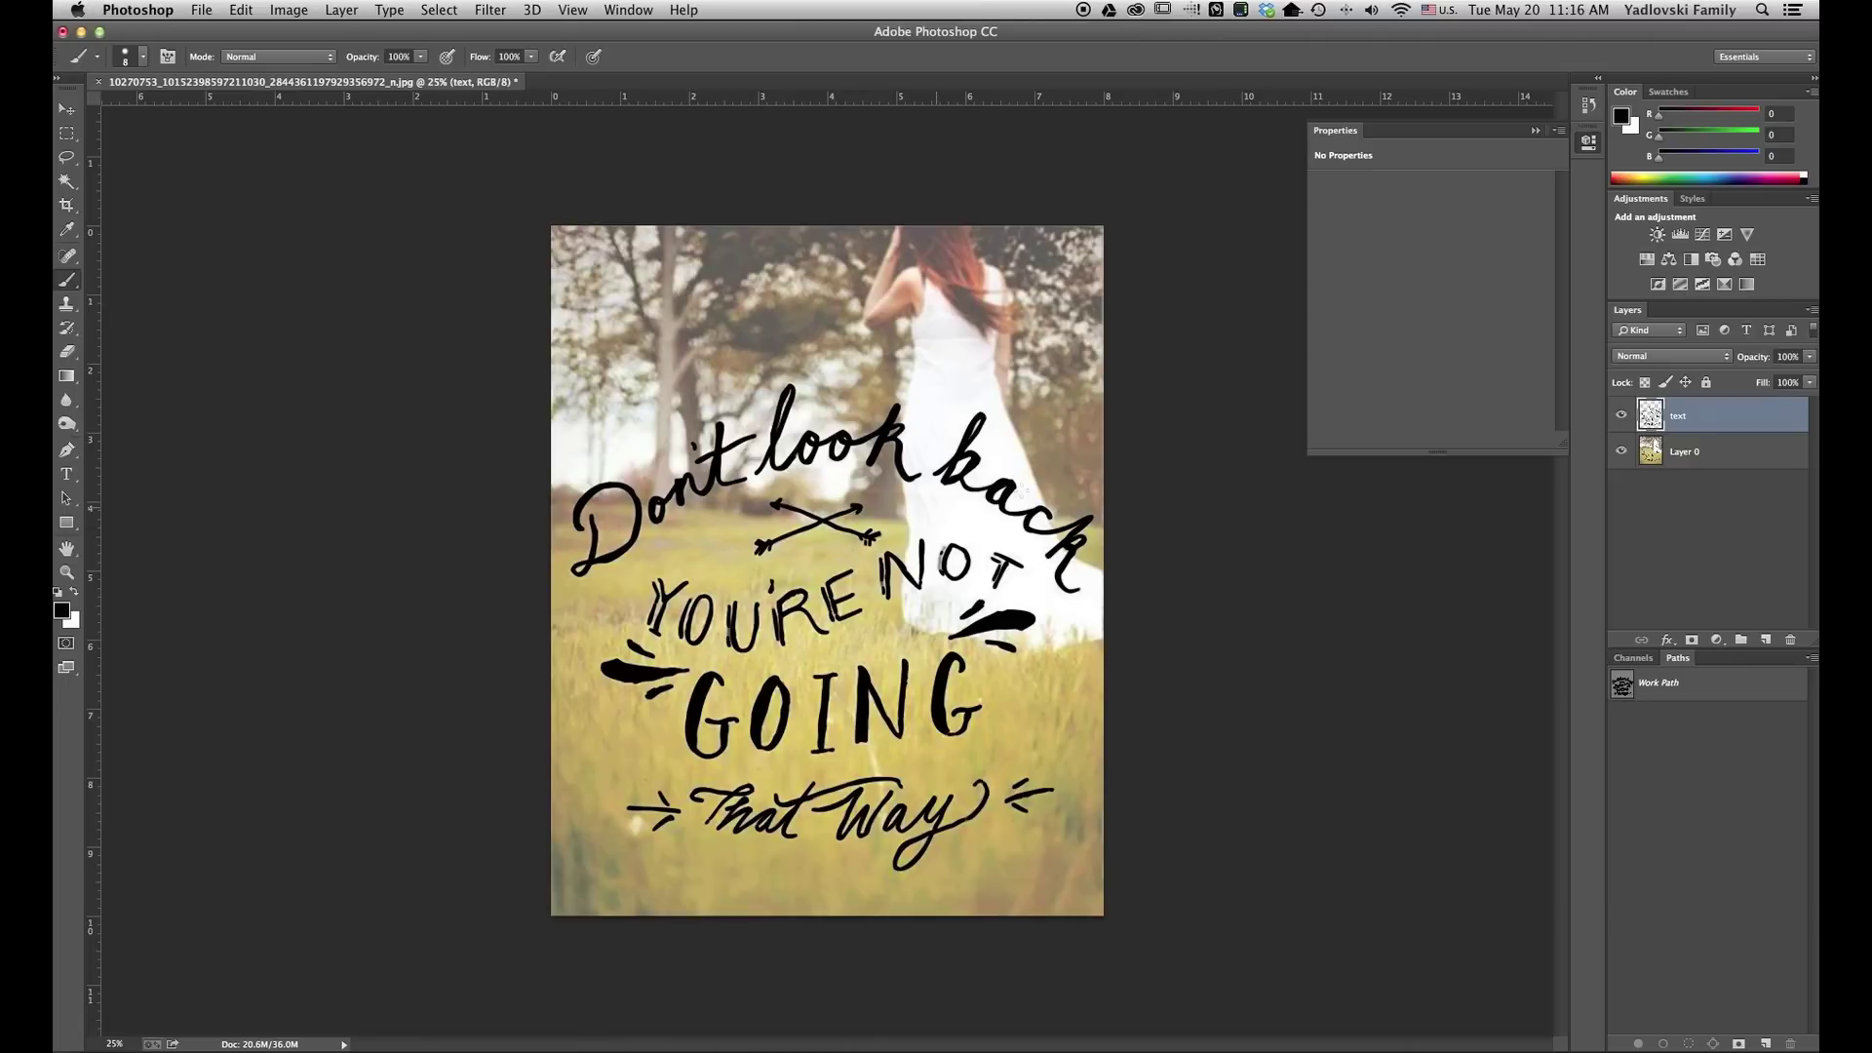
Step: Add a Curves adjustment layer above the text layer using the Medium Contrast (RGB) preset
click(1704, 236)
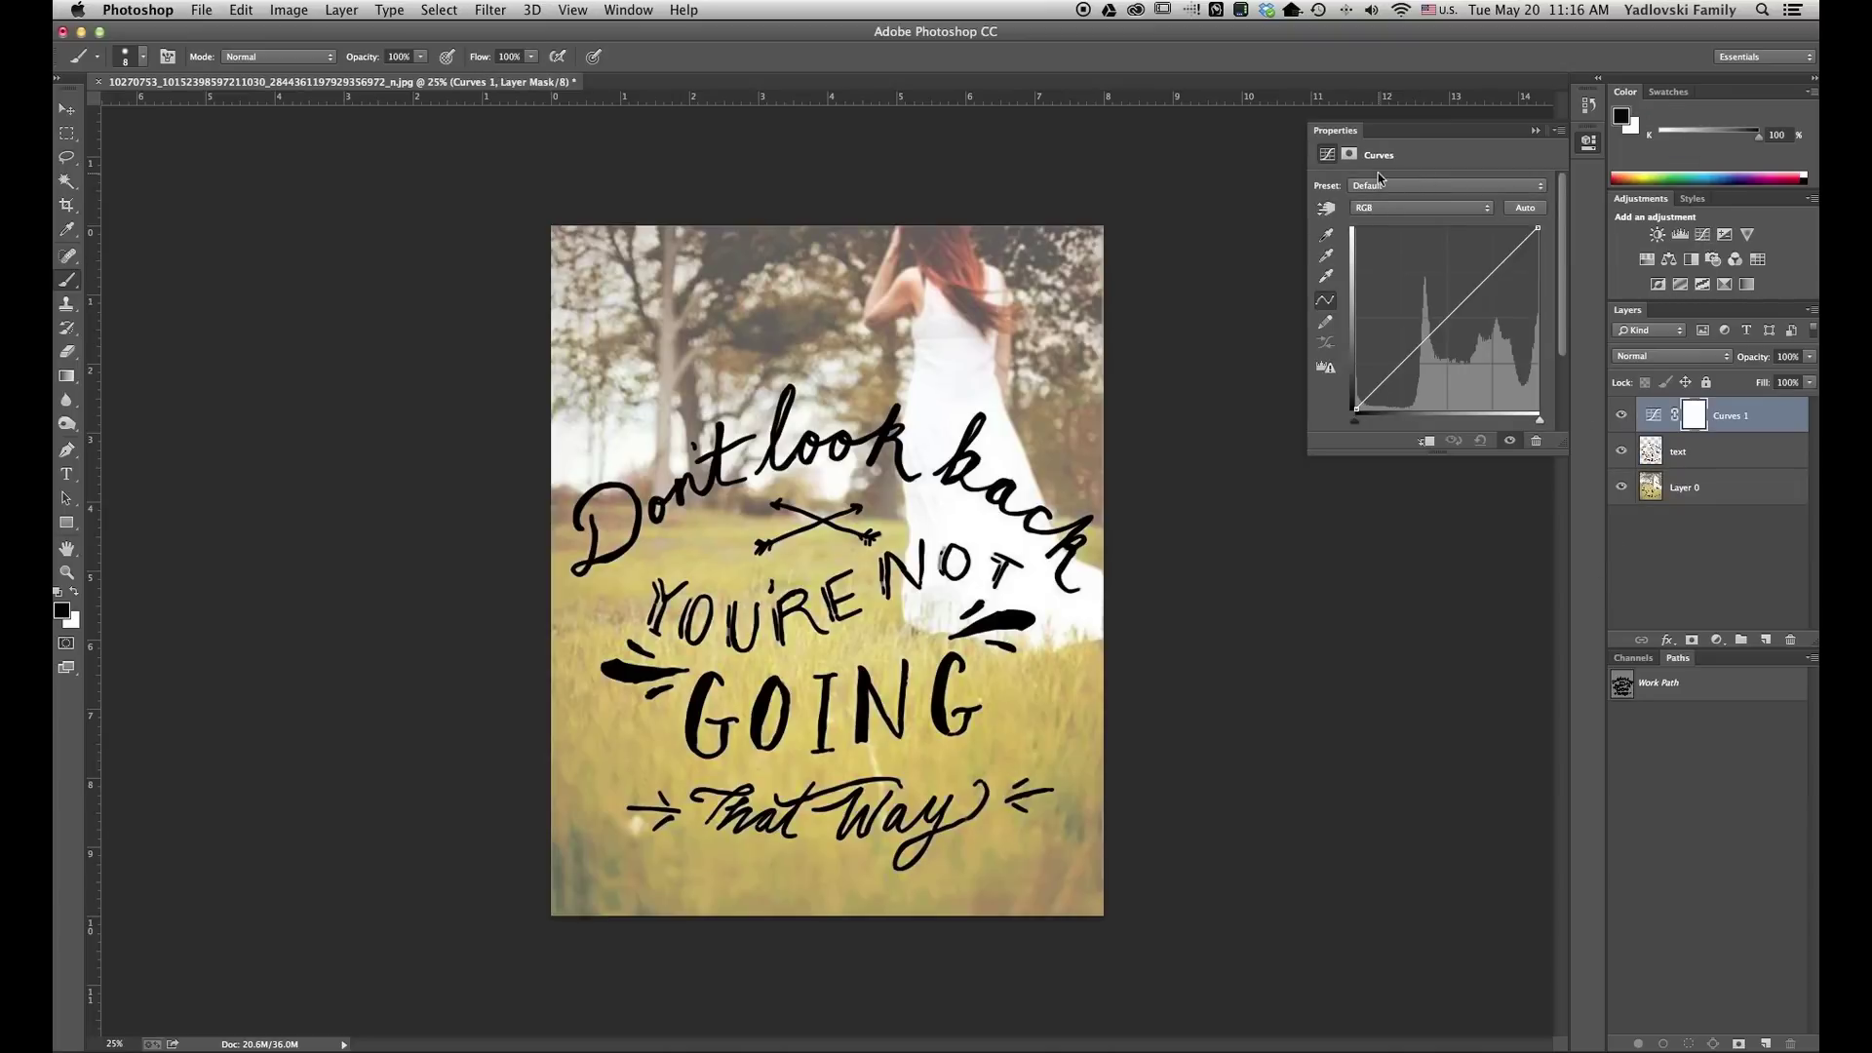
click(1433, 190)
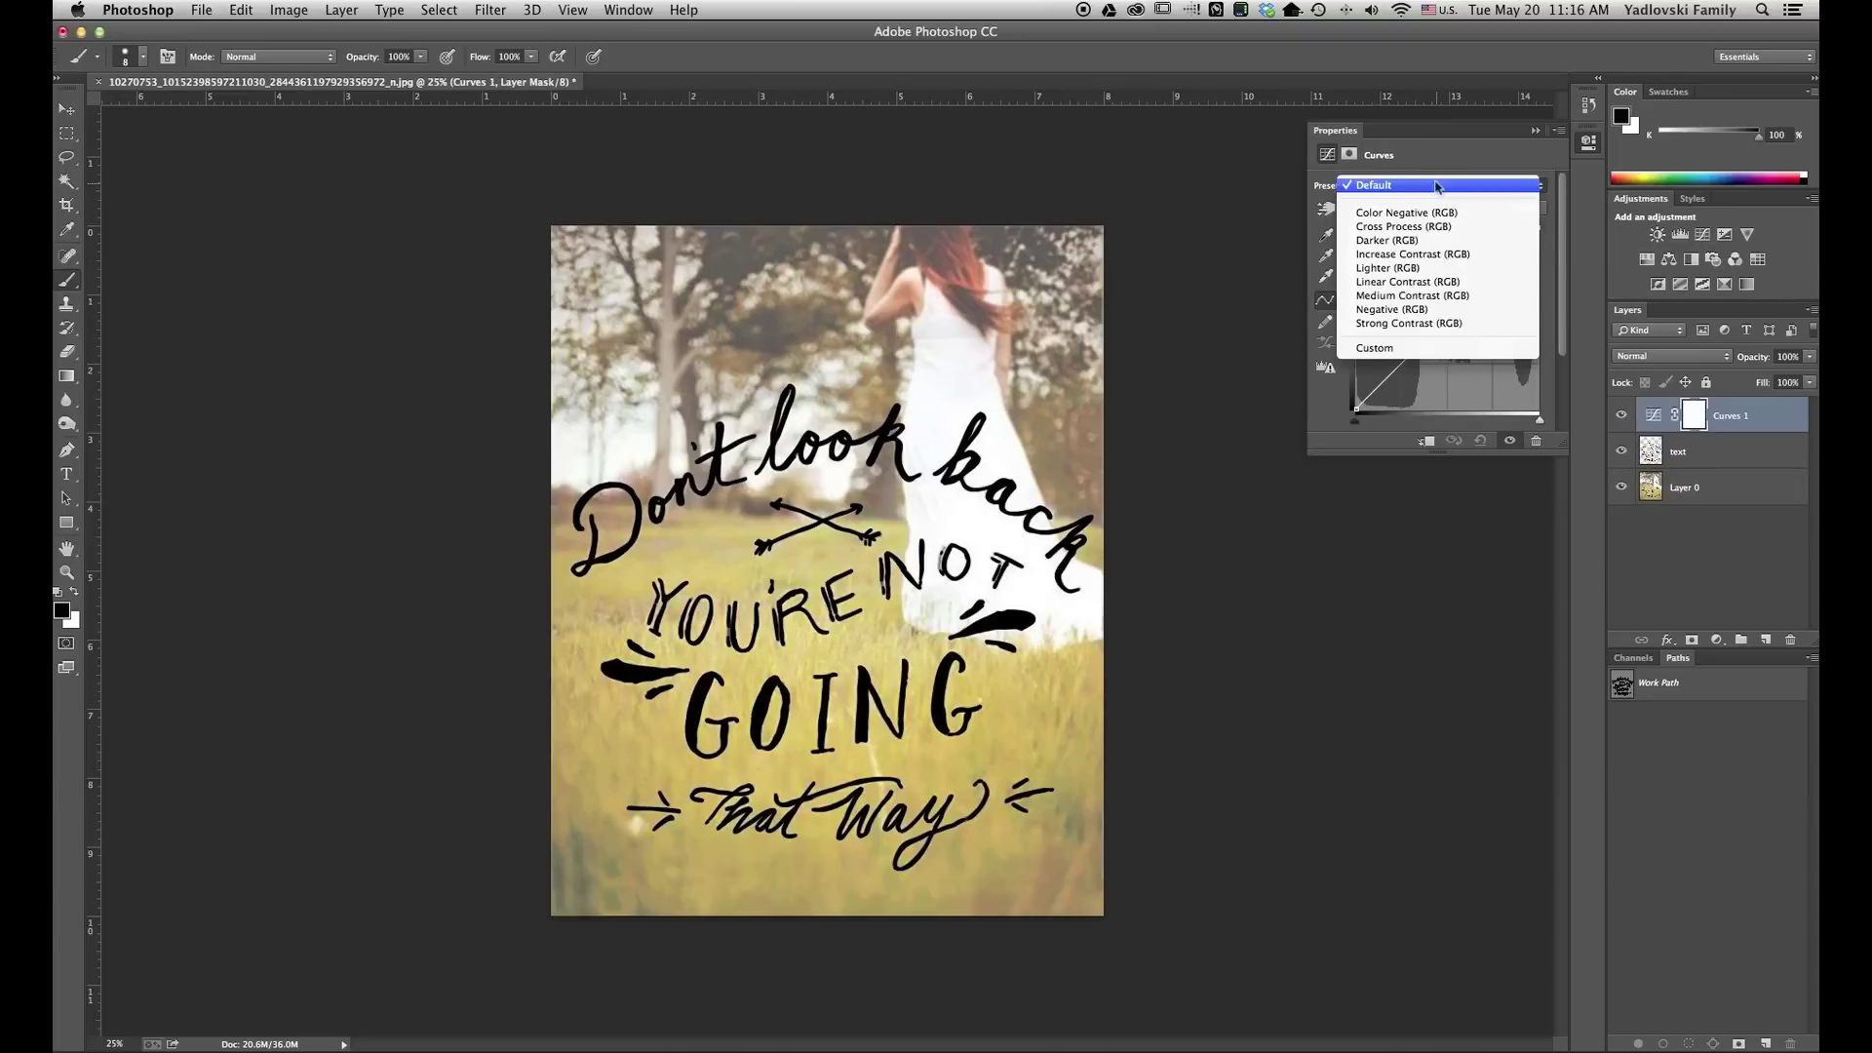
click(1458, 299)
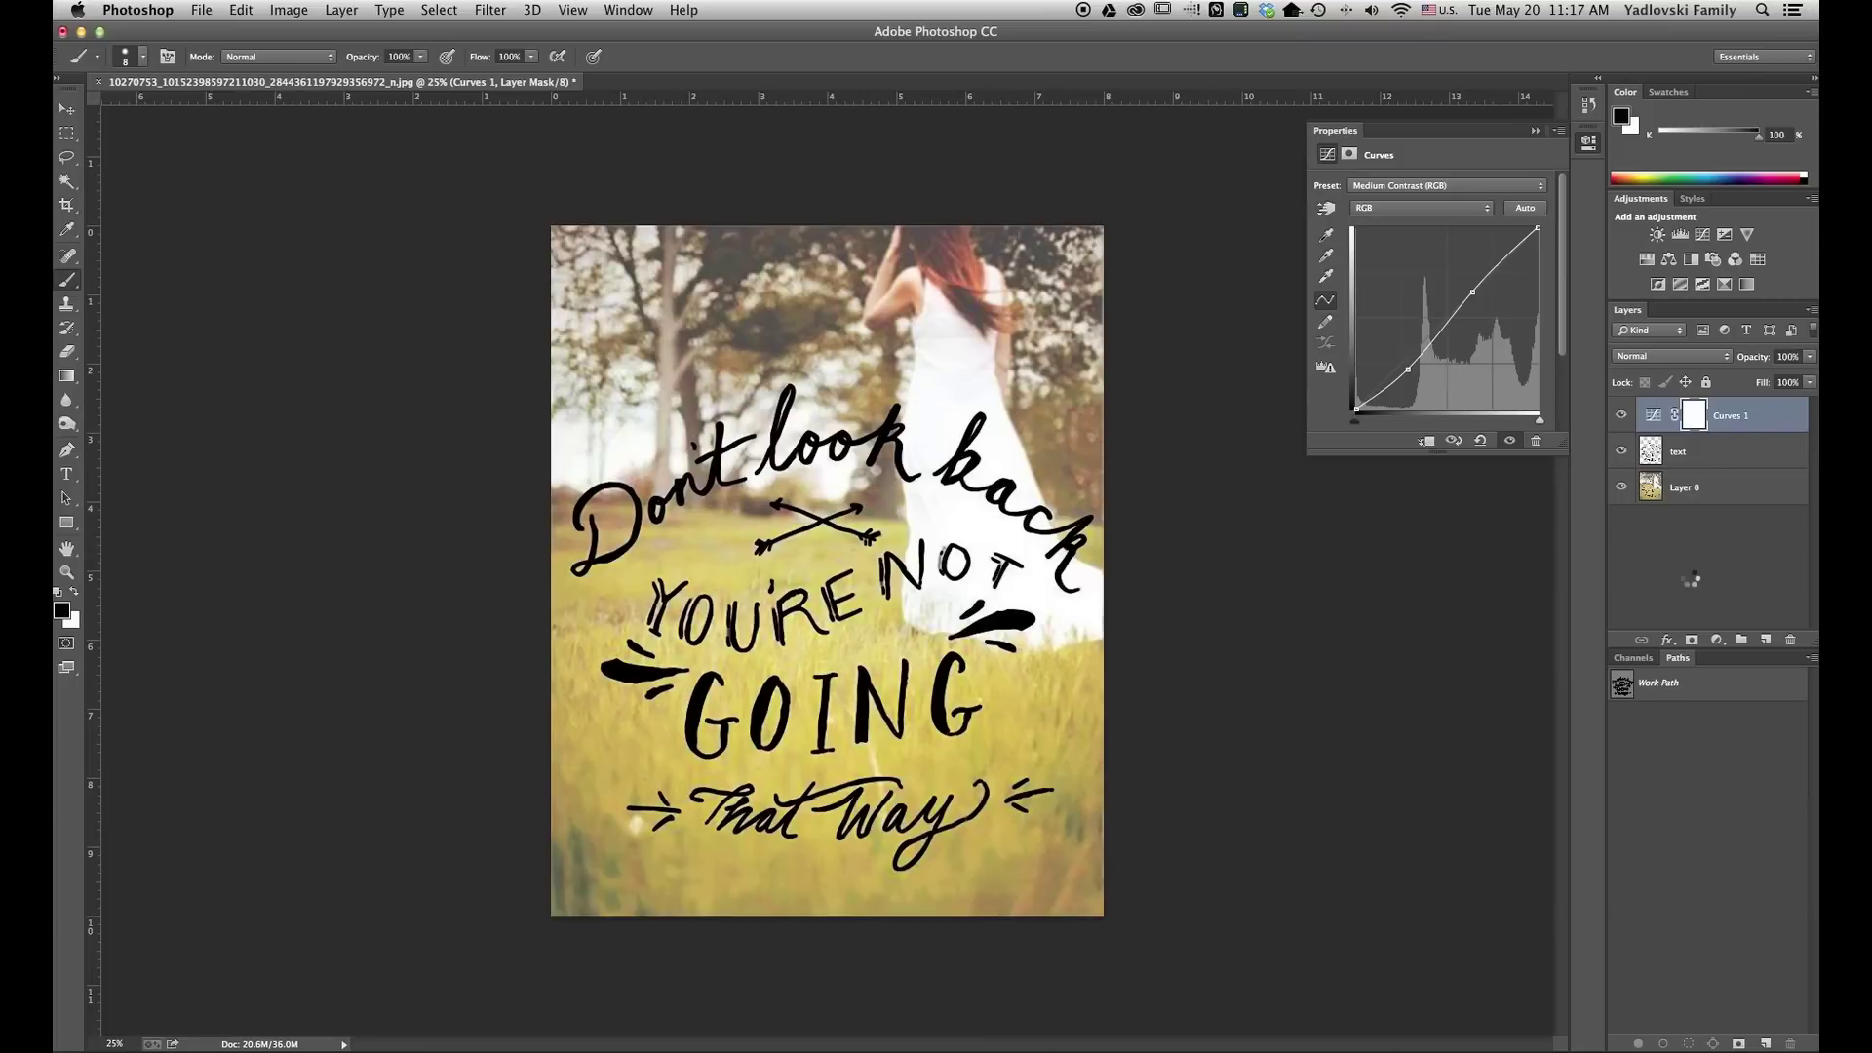
Step: Stamp all visible layers into a new merged layer and apply Smart Sharpen to it with an Amount of 200%
key(super+alt+shift+e)
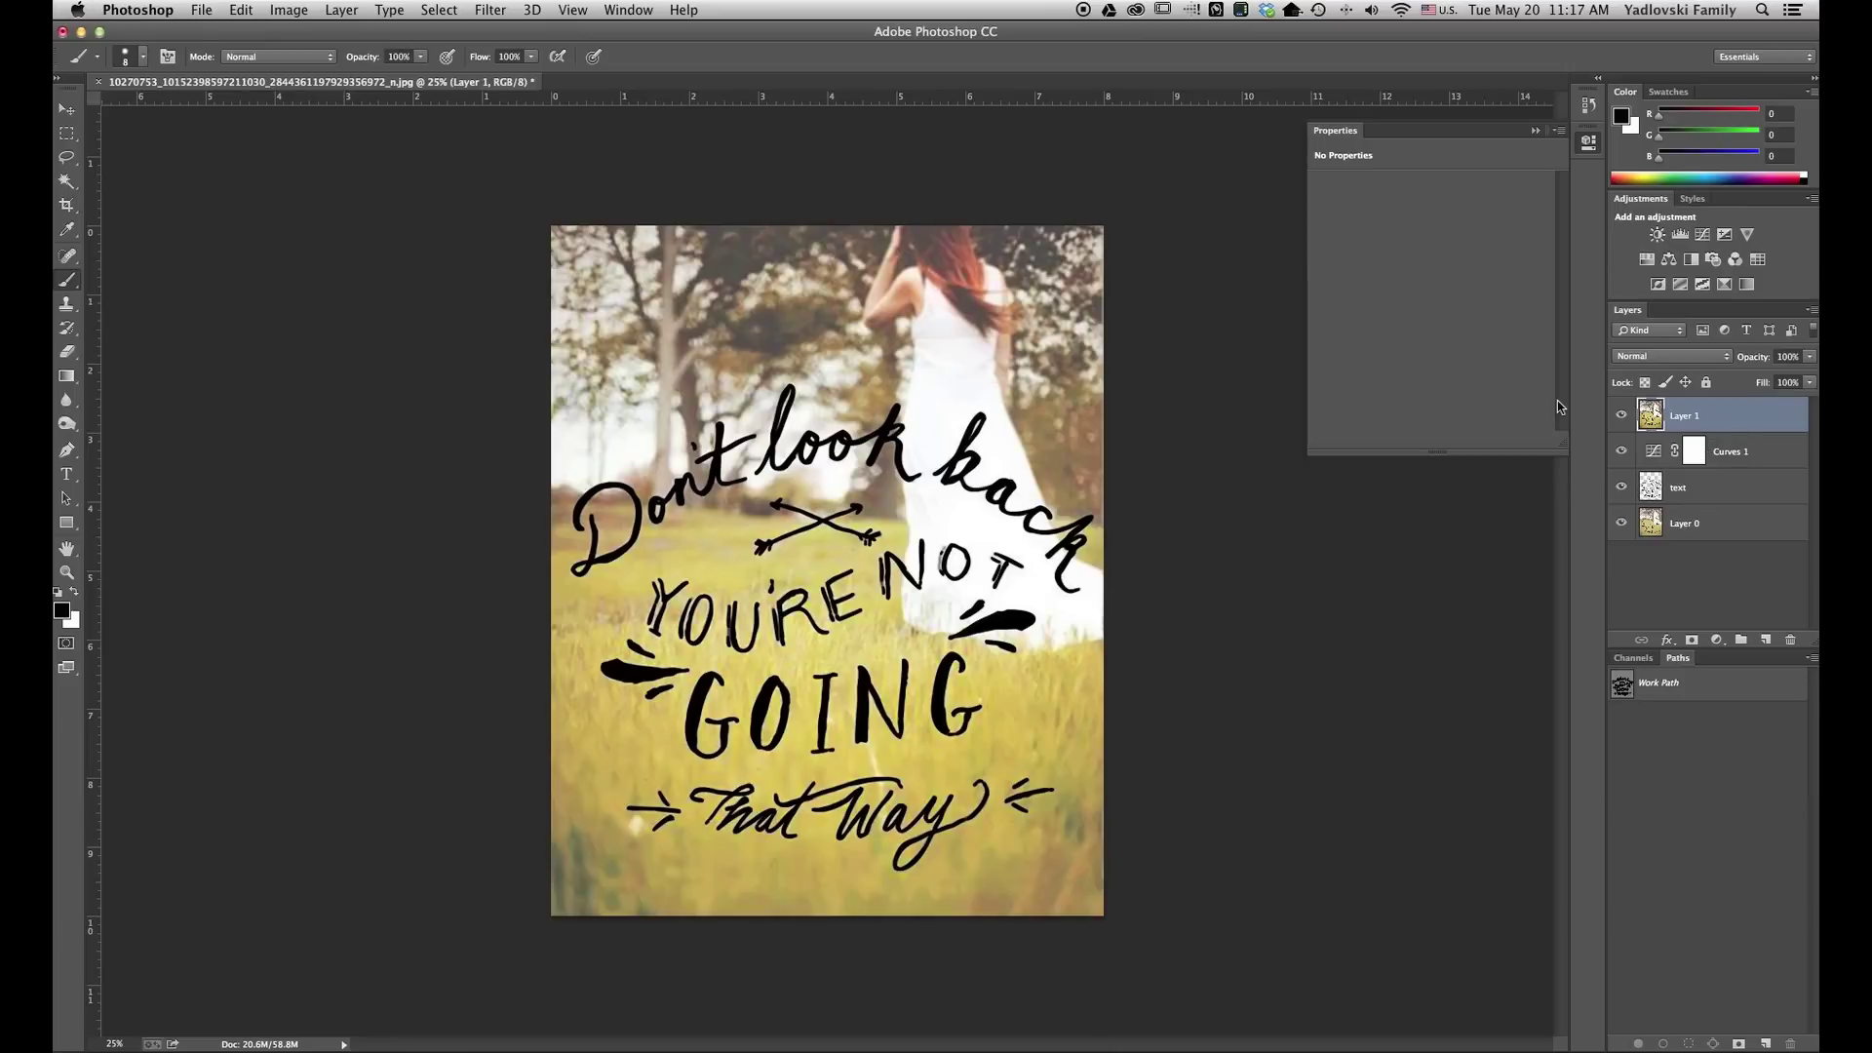
click(439, 11)
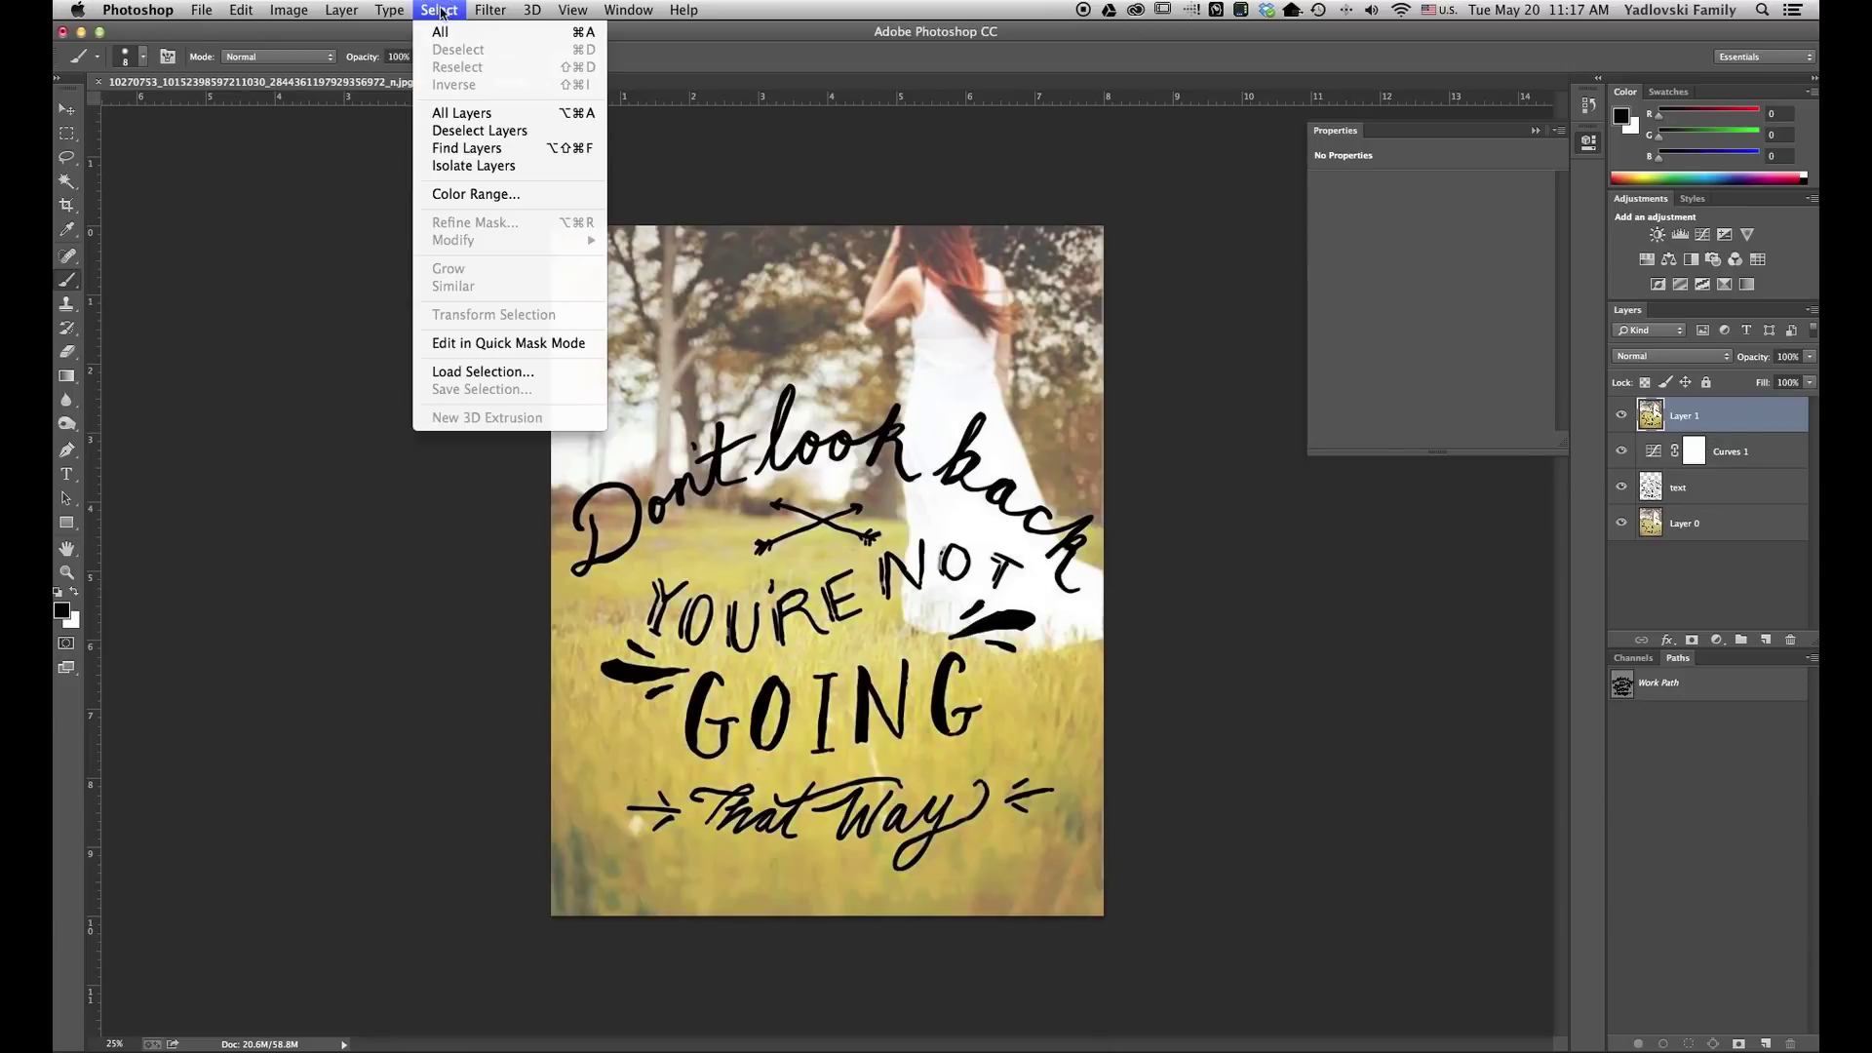
mouse_move(488, 11)
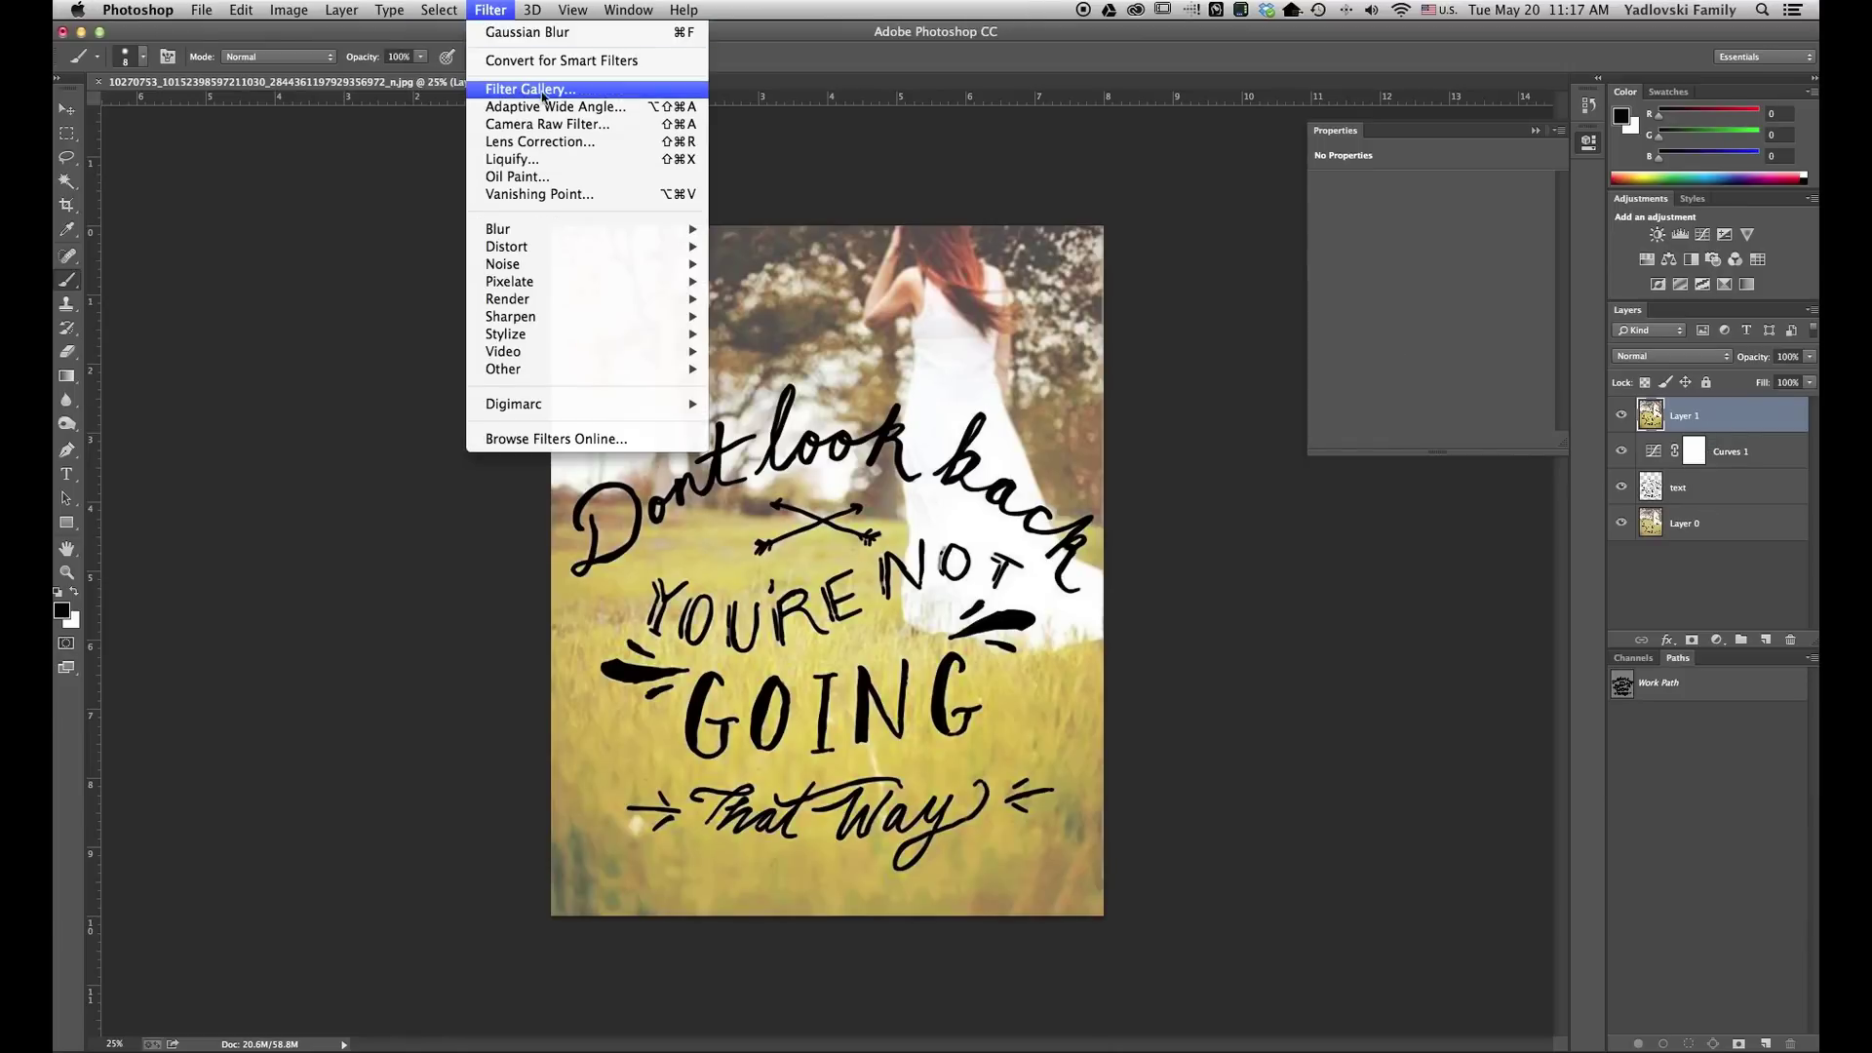
mouse_move(577, 271)
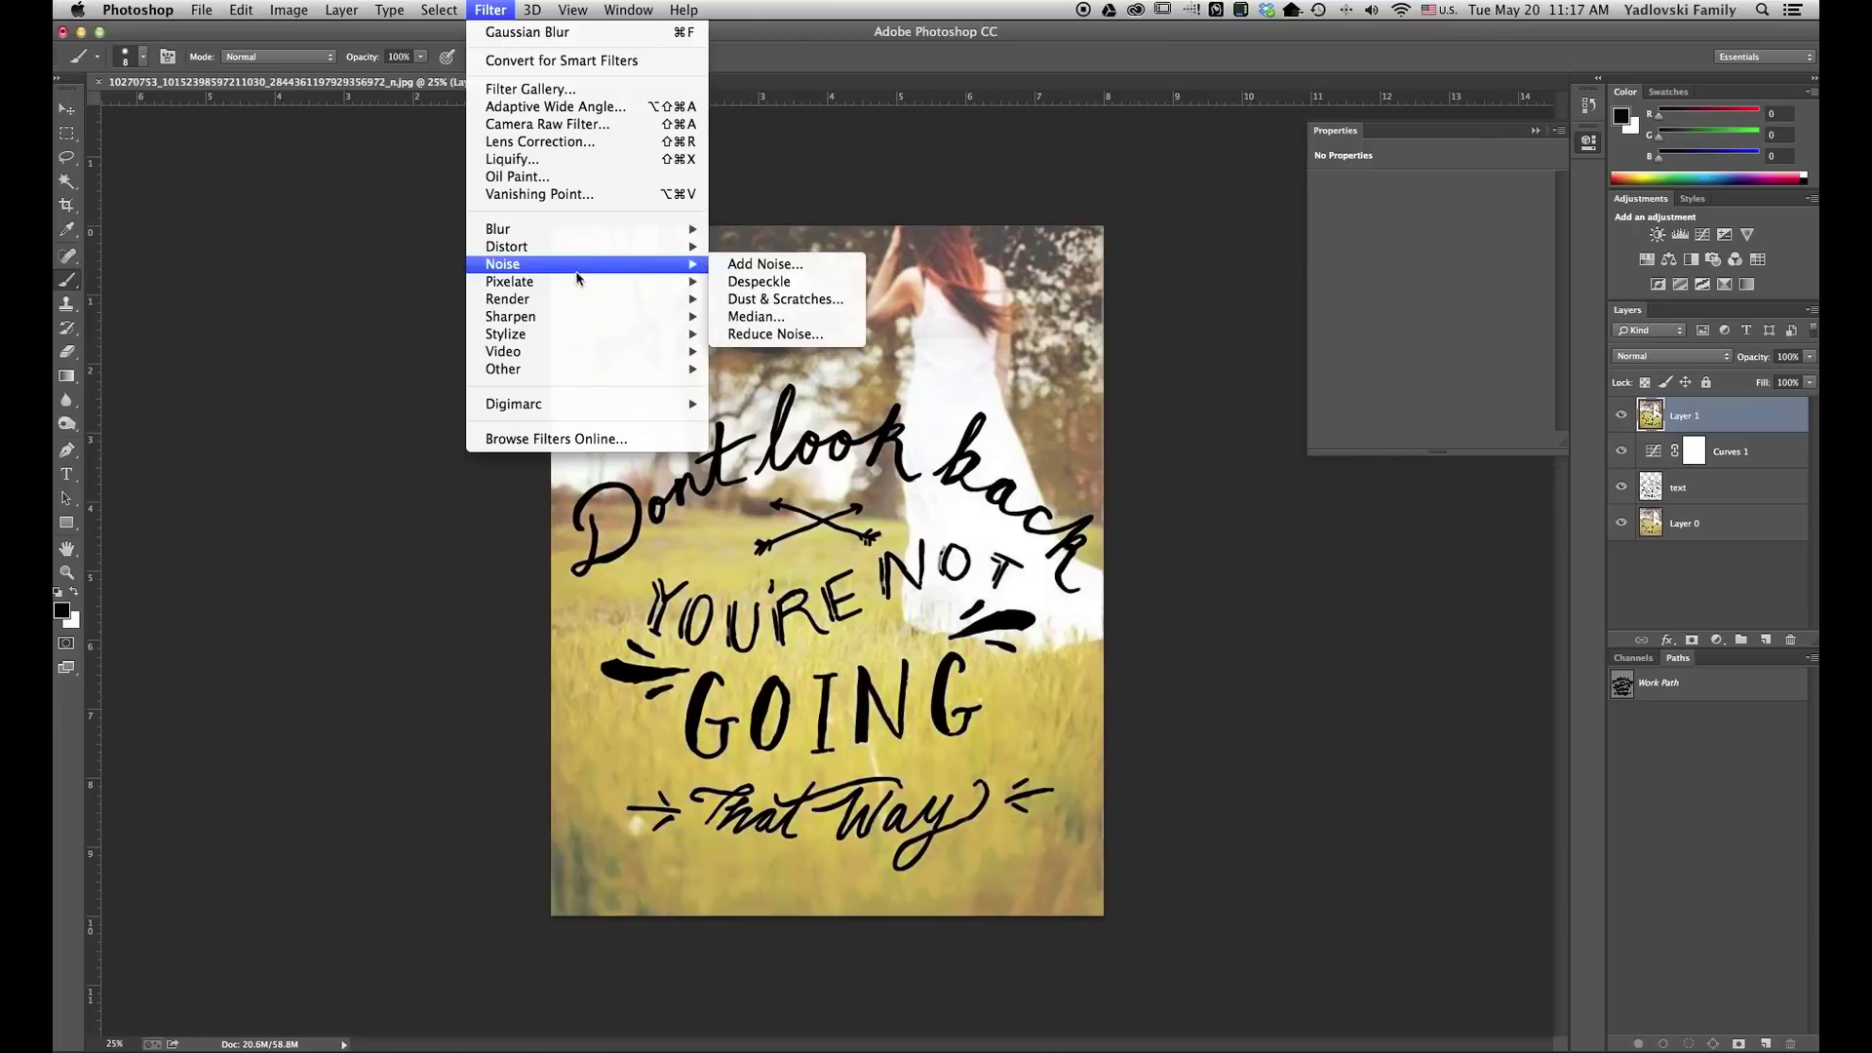
mouse_move(609, 318)
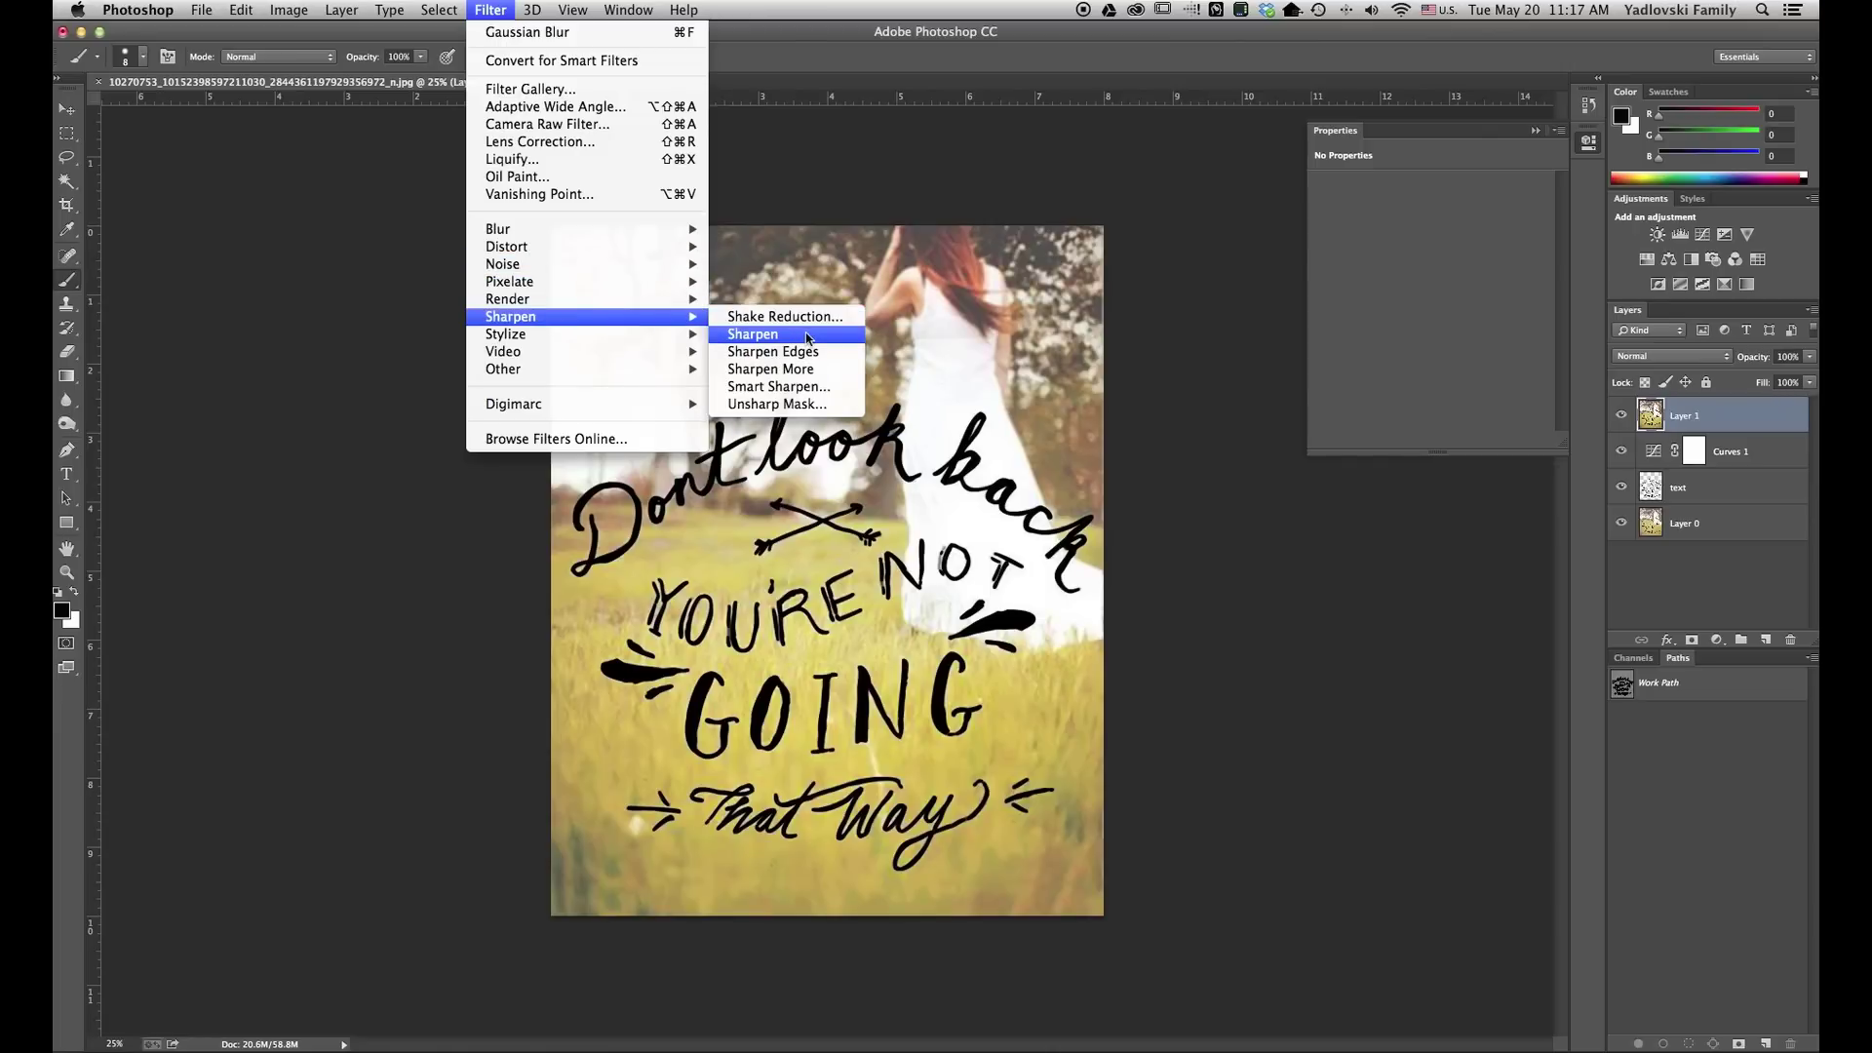
click(798, 388)
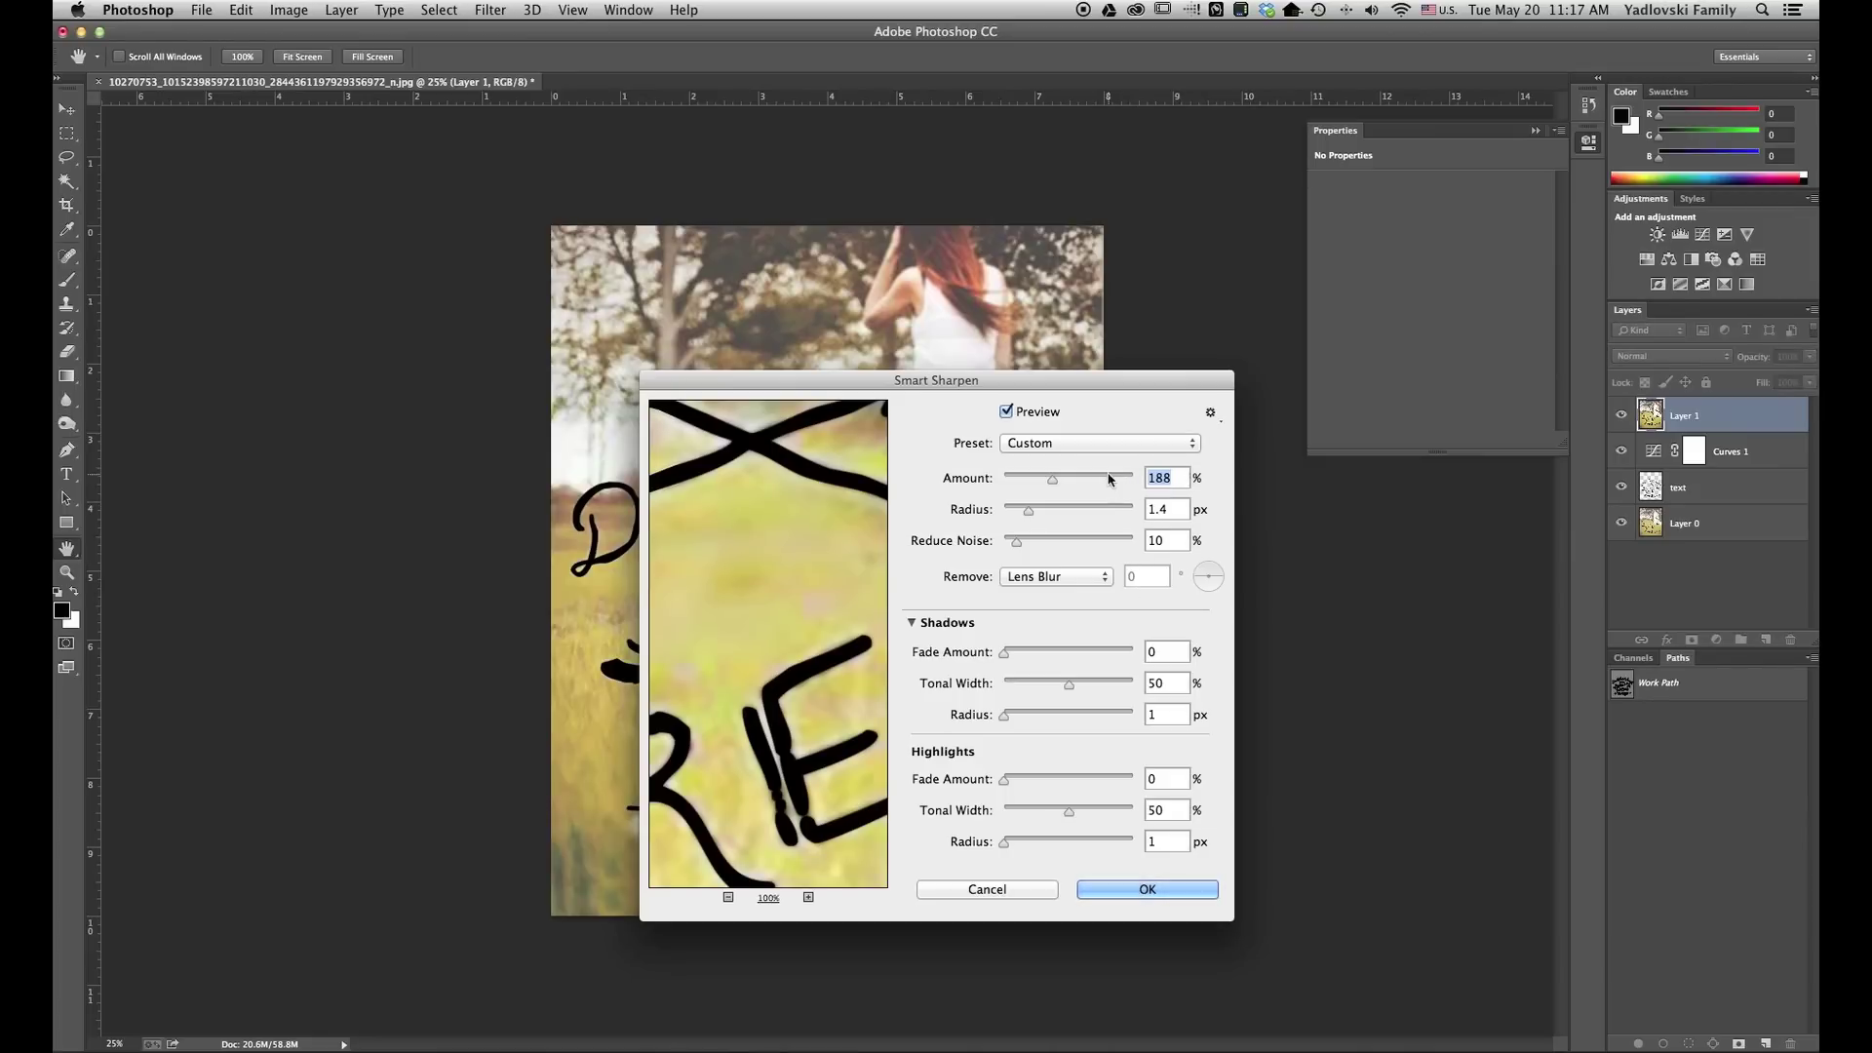
text(200)
click(1150, 891)
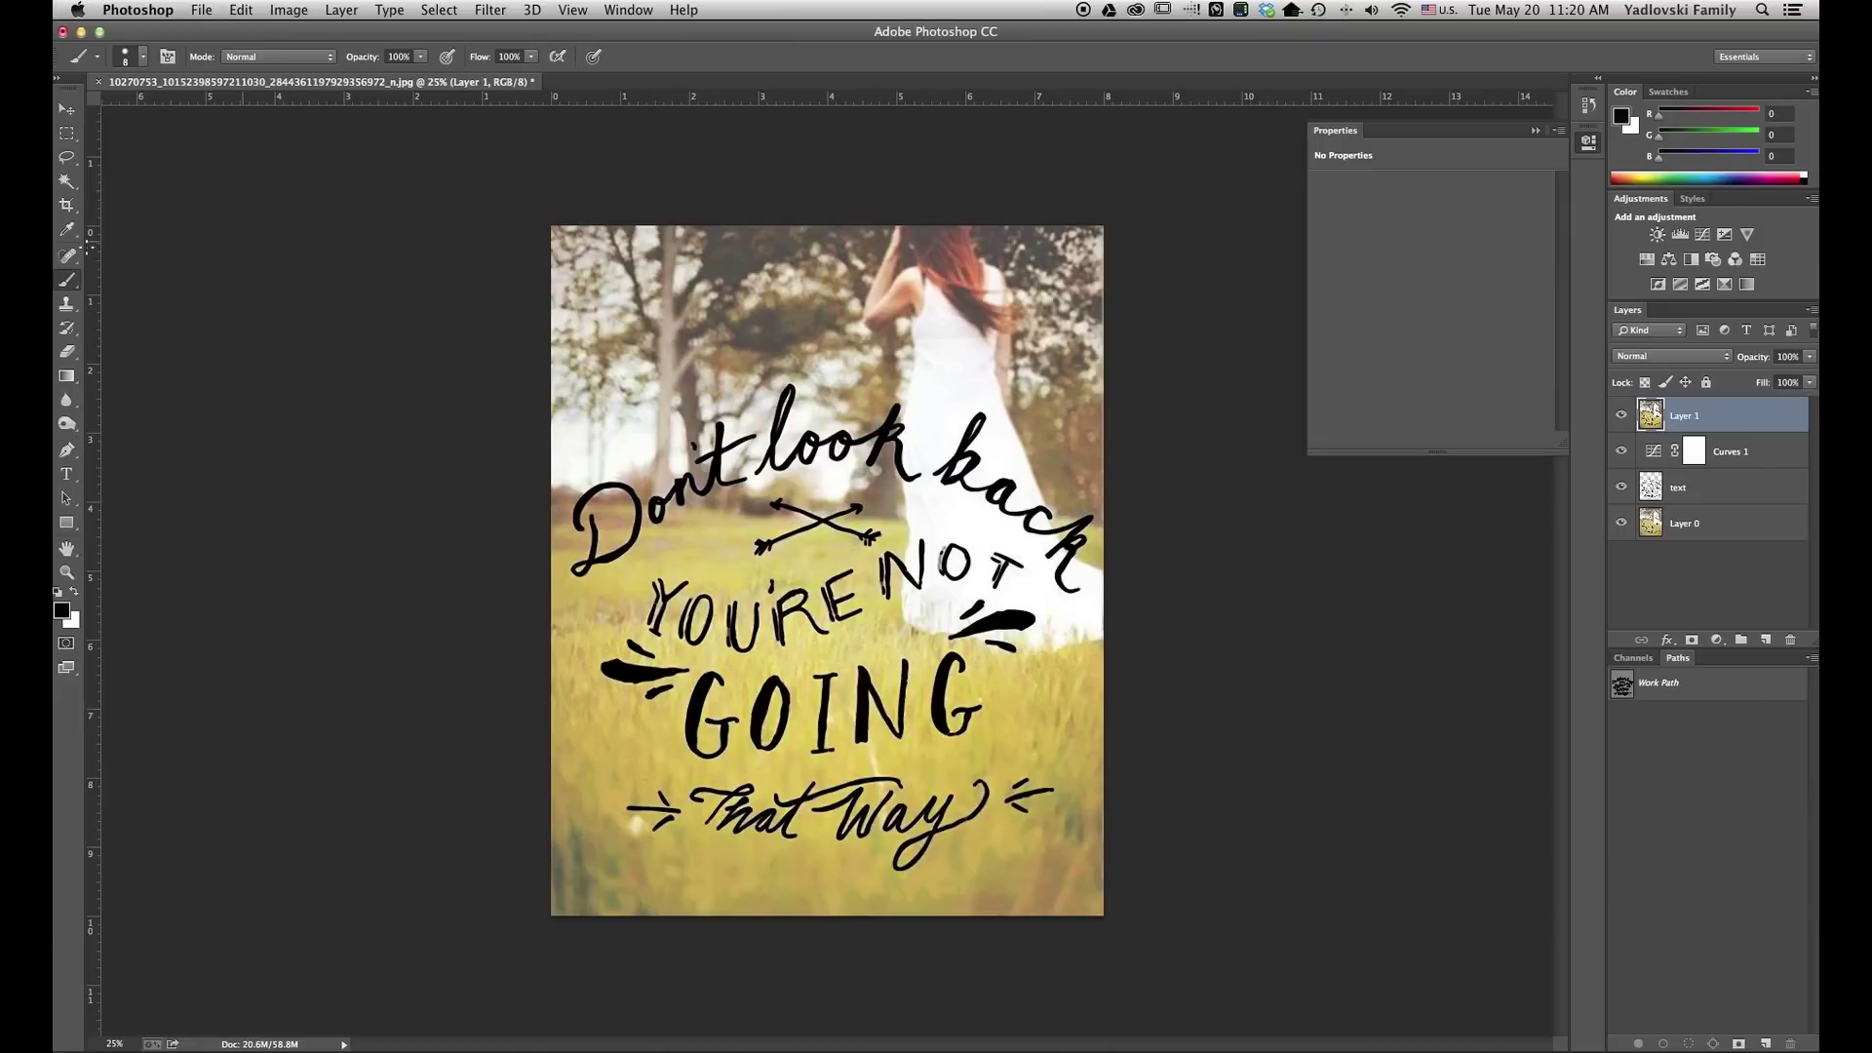
Step: Reopen the original low-resolution JPG to compare it with the reworked image, and collapse the Properties panel covering the view
click(202, 12)
mouse_move(312, 121)
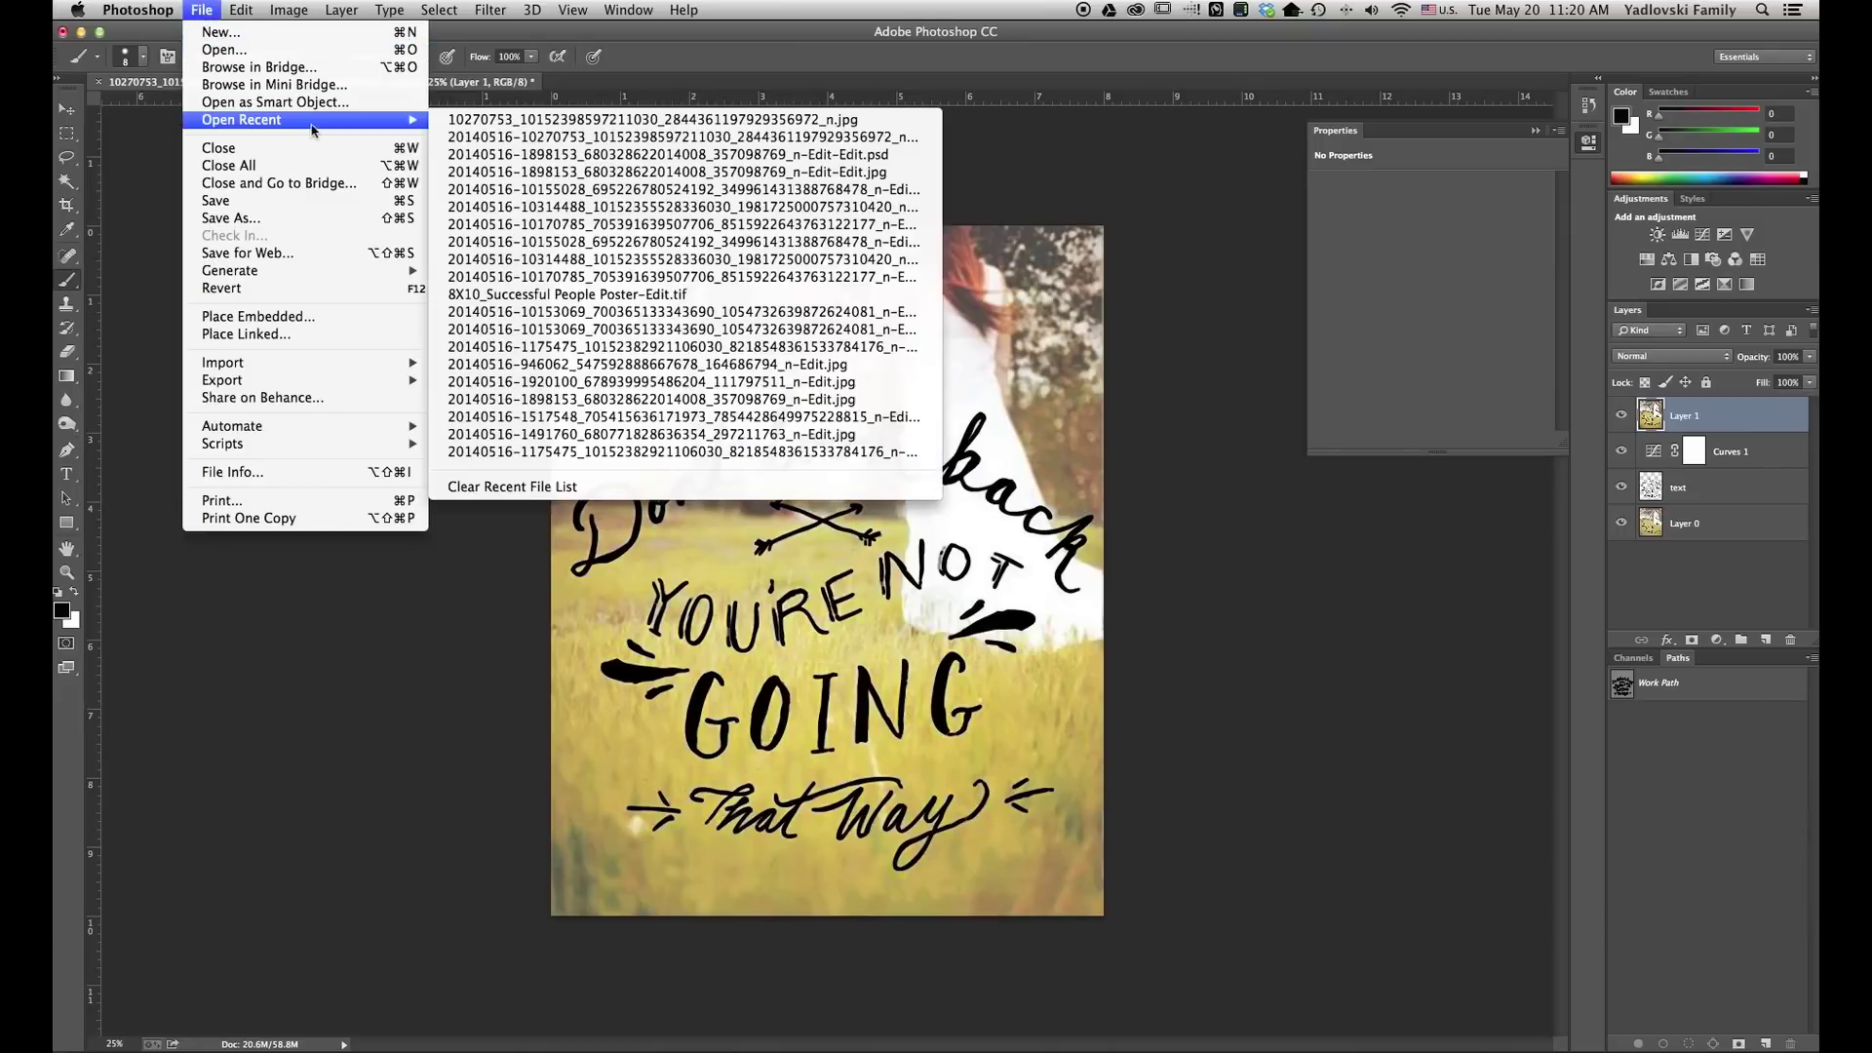
click(641, 121)
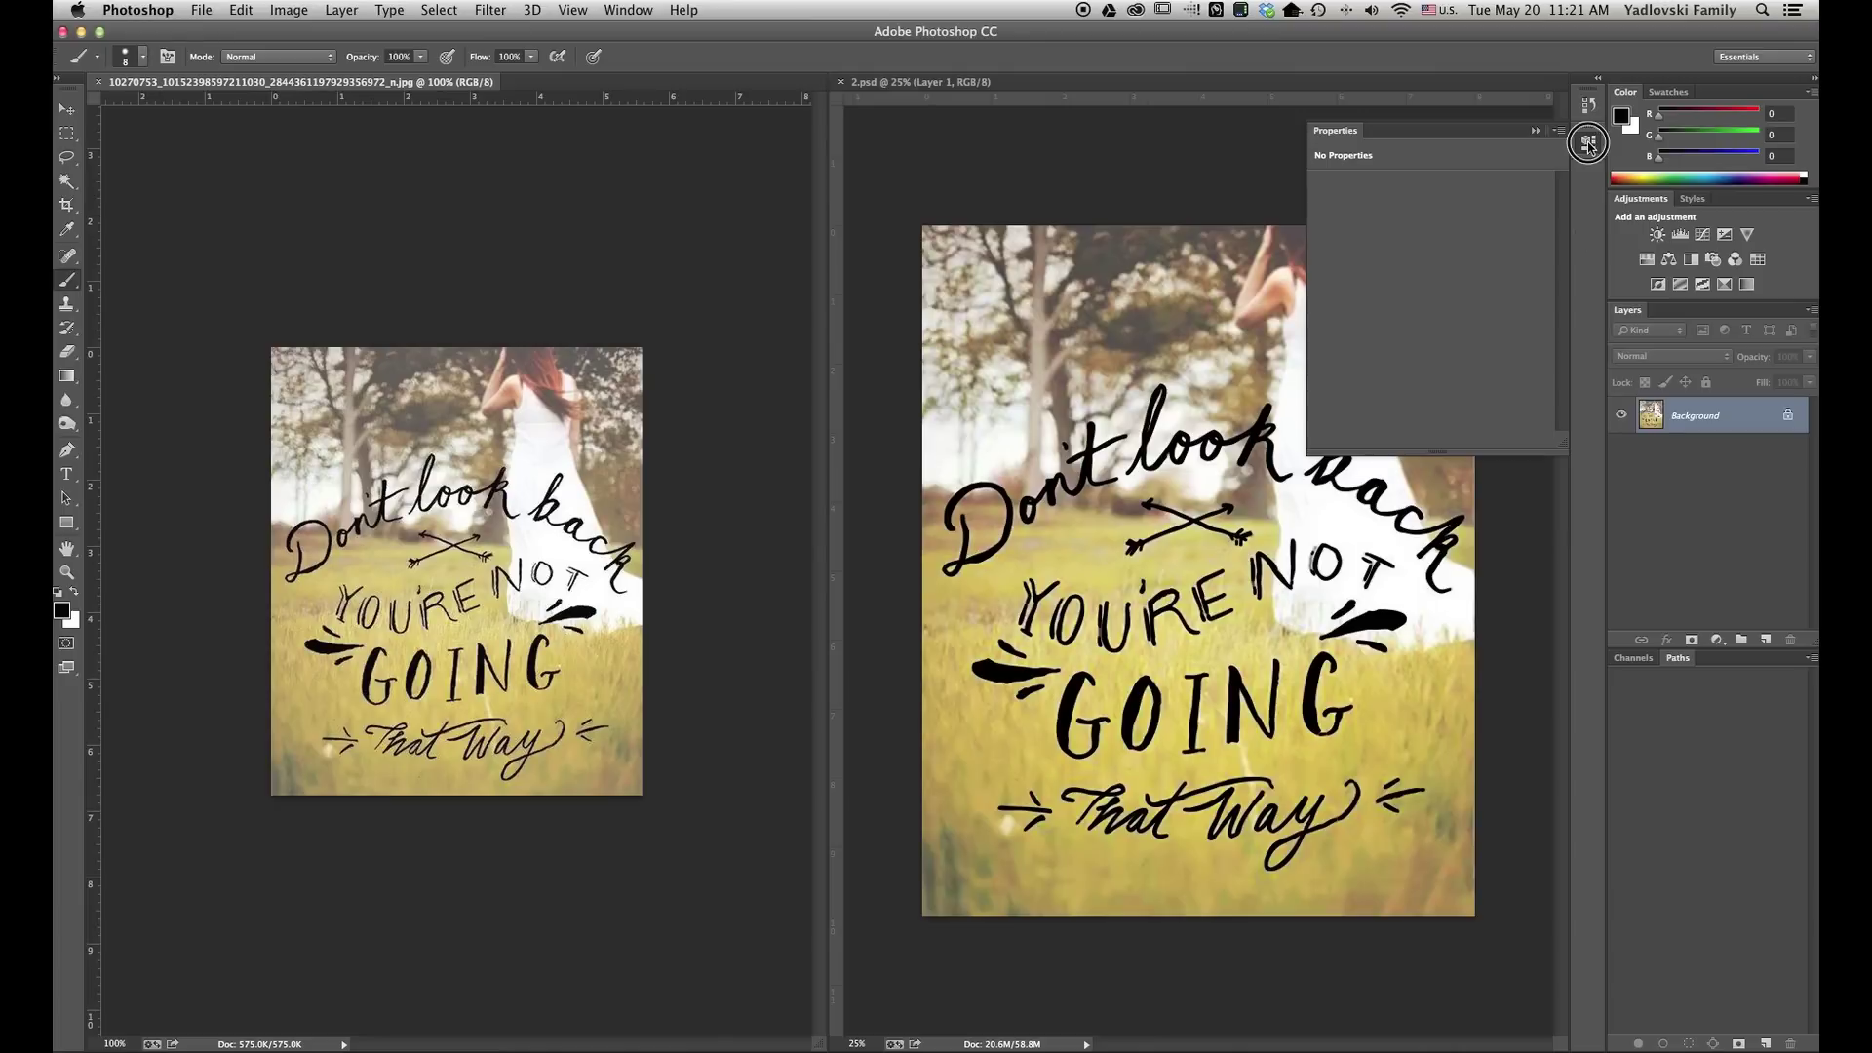
click(1588, 142)
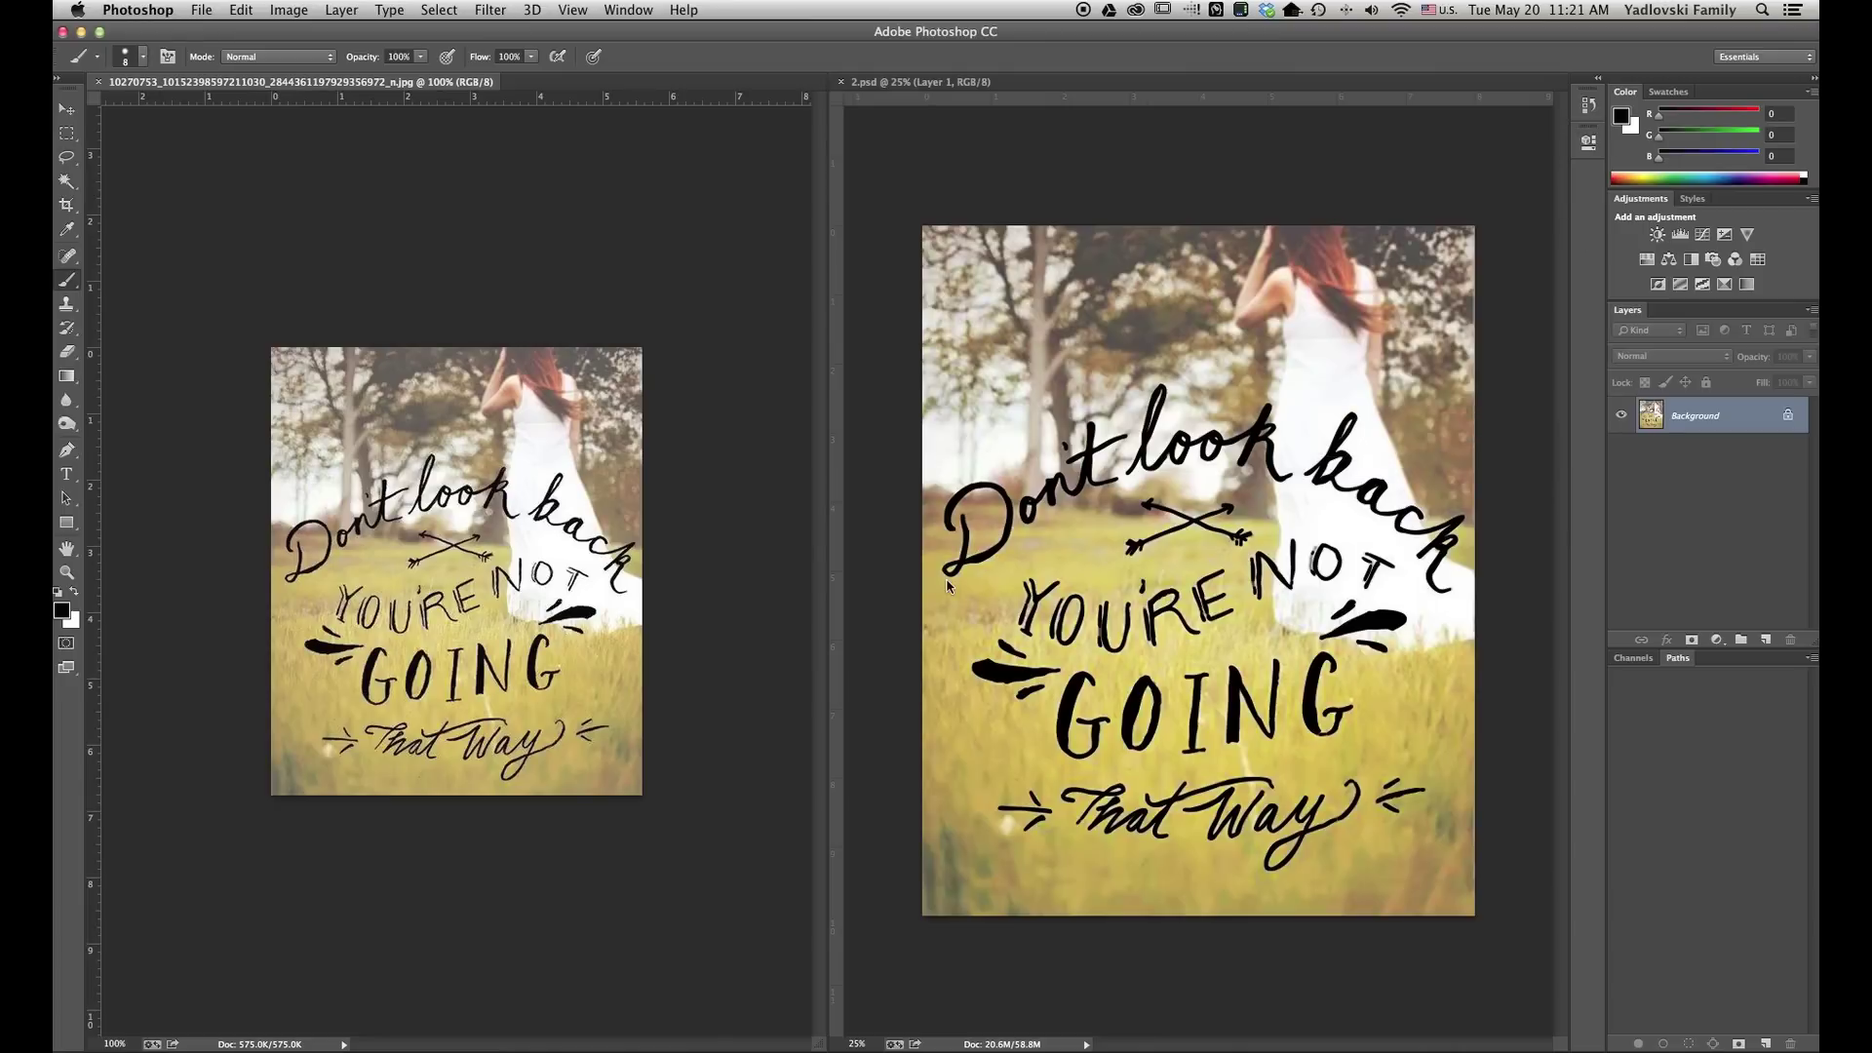